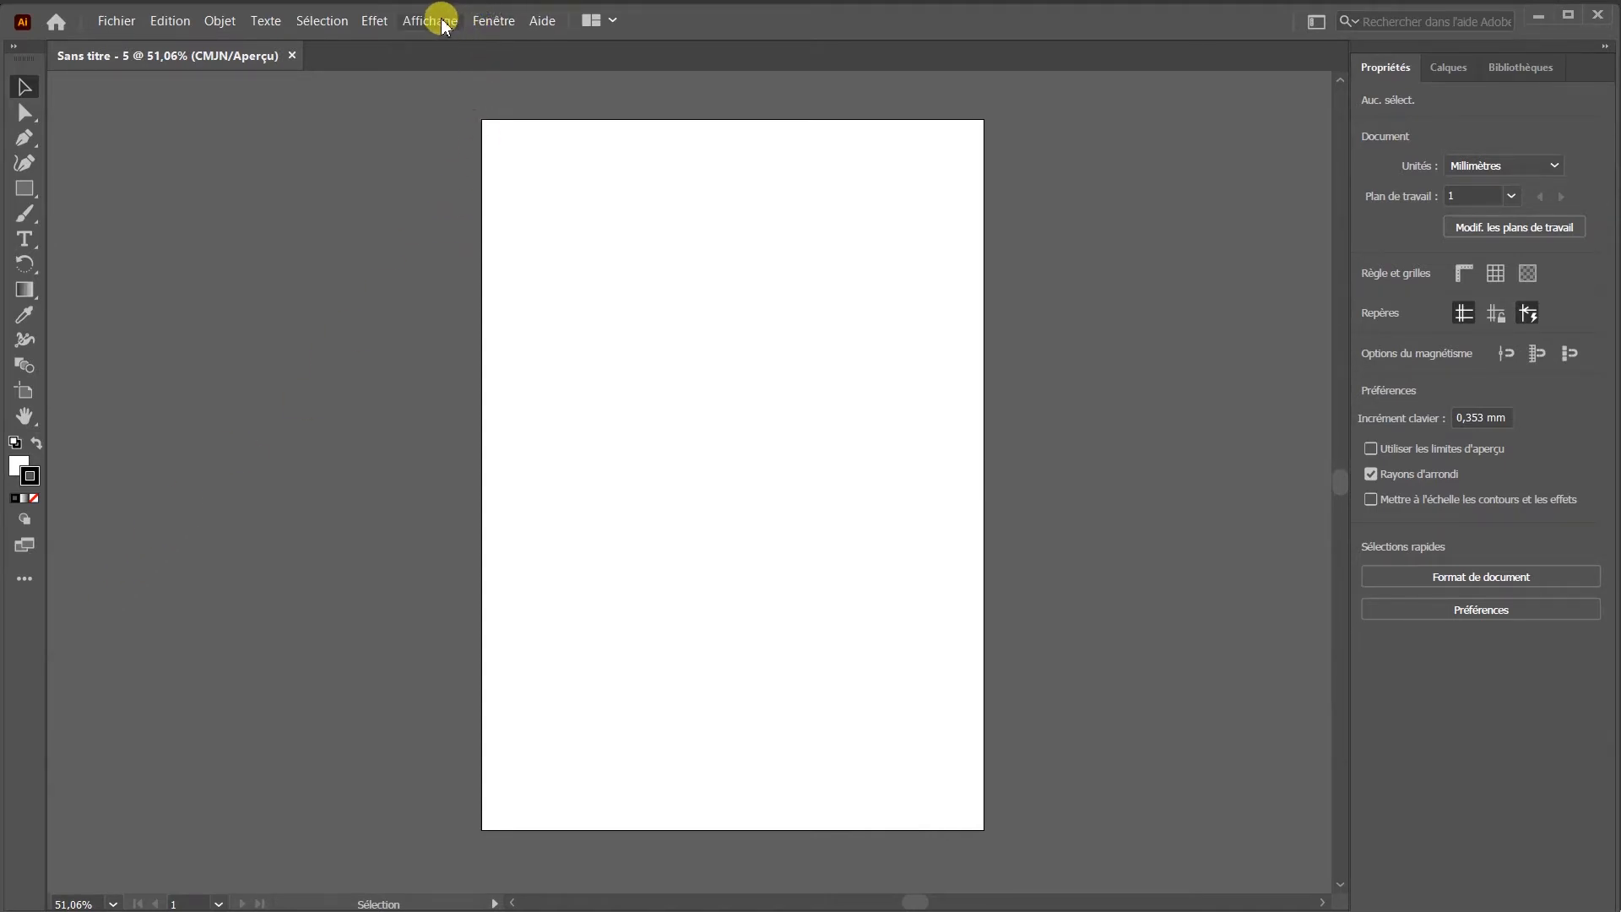
- Switch the toolbar from the basic set to the advanced one (Avancé)
left_click(495, 24)
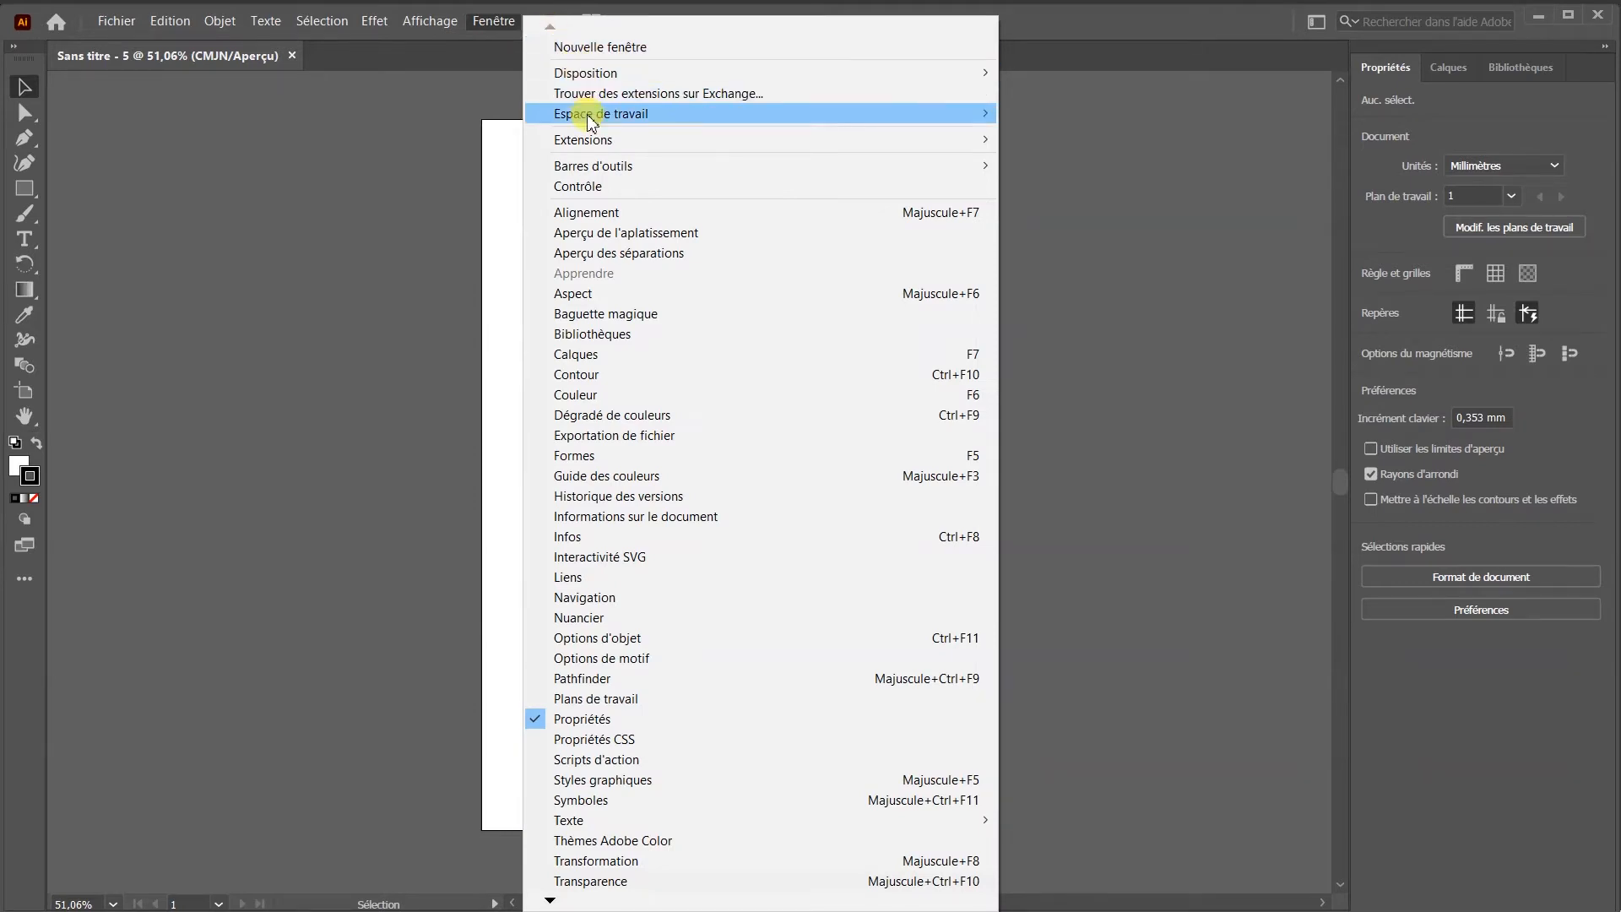
mouse_move(591, 120)
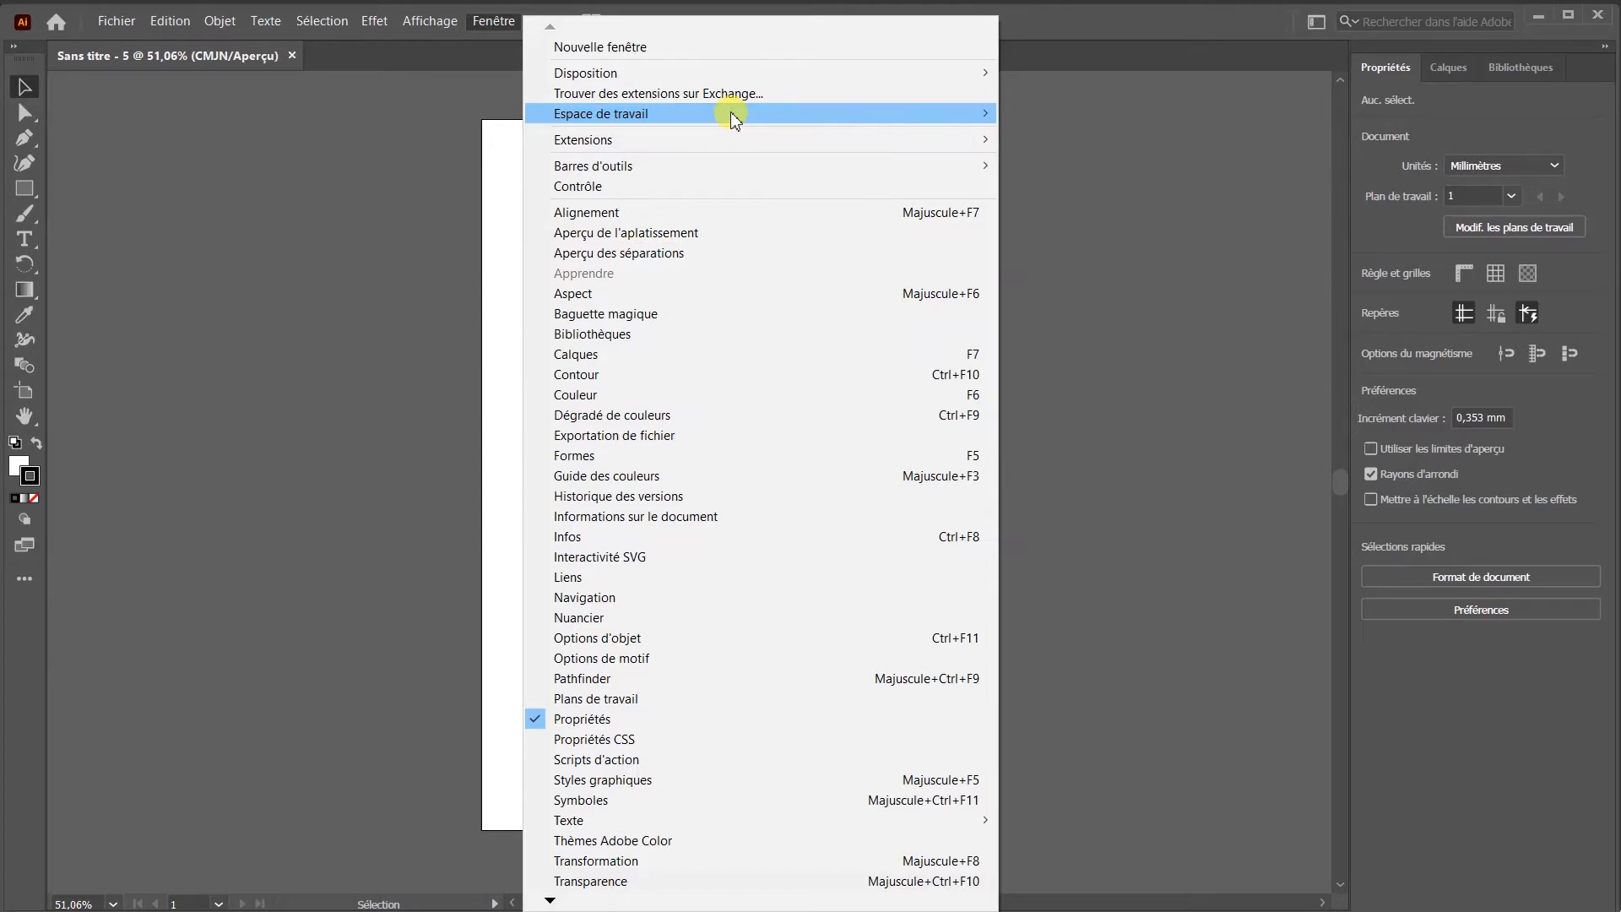
mouse_move(583, 166)
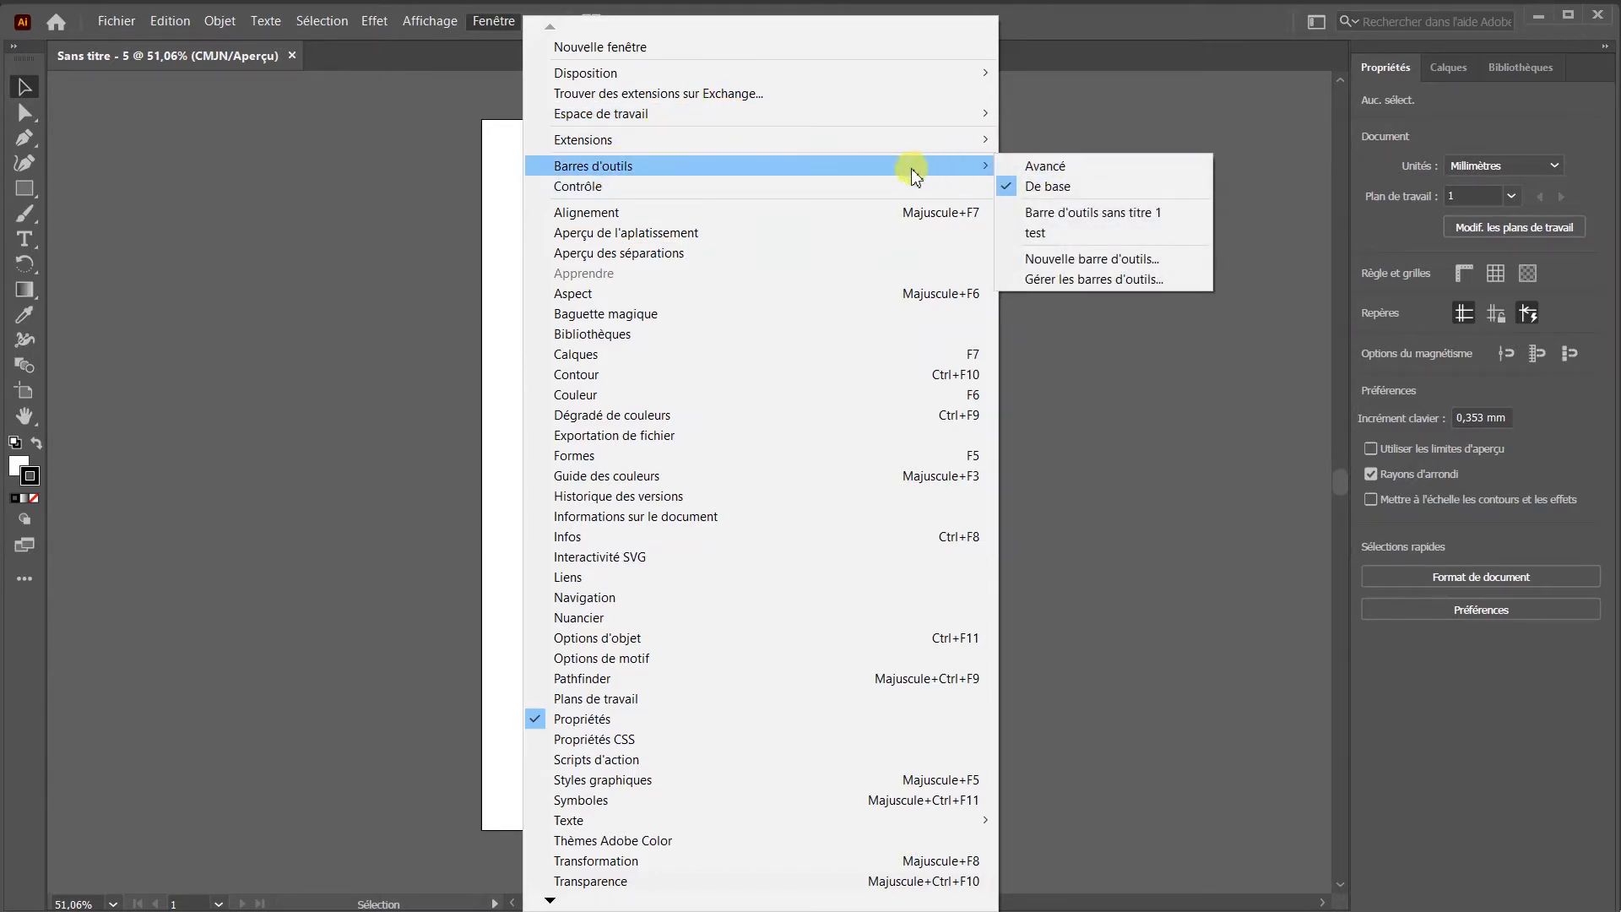
left_click(1047, 167)
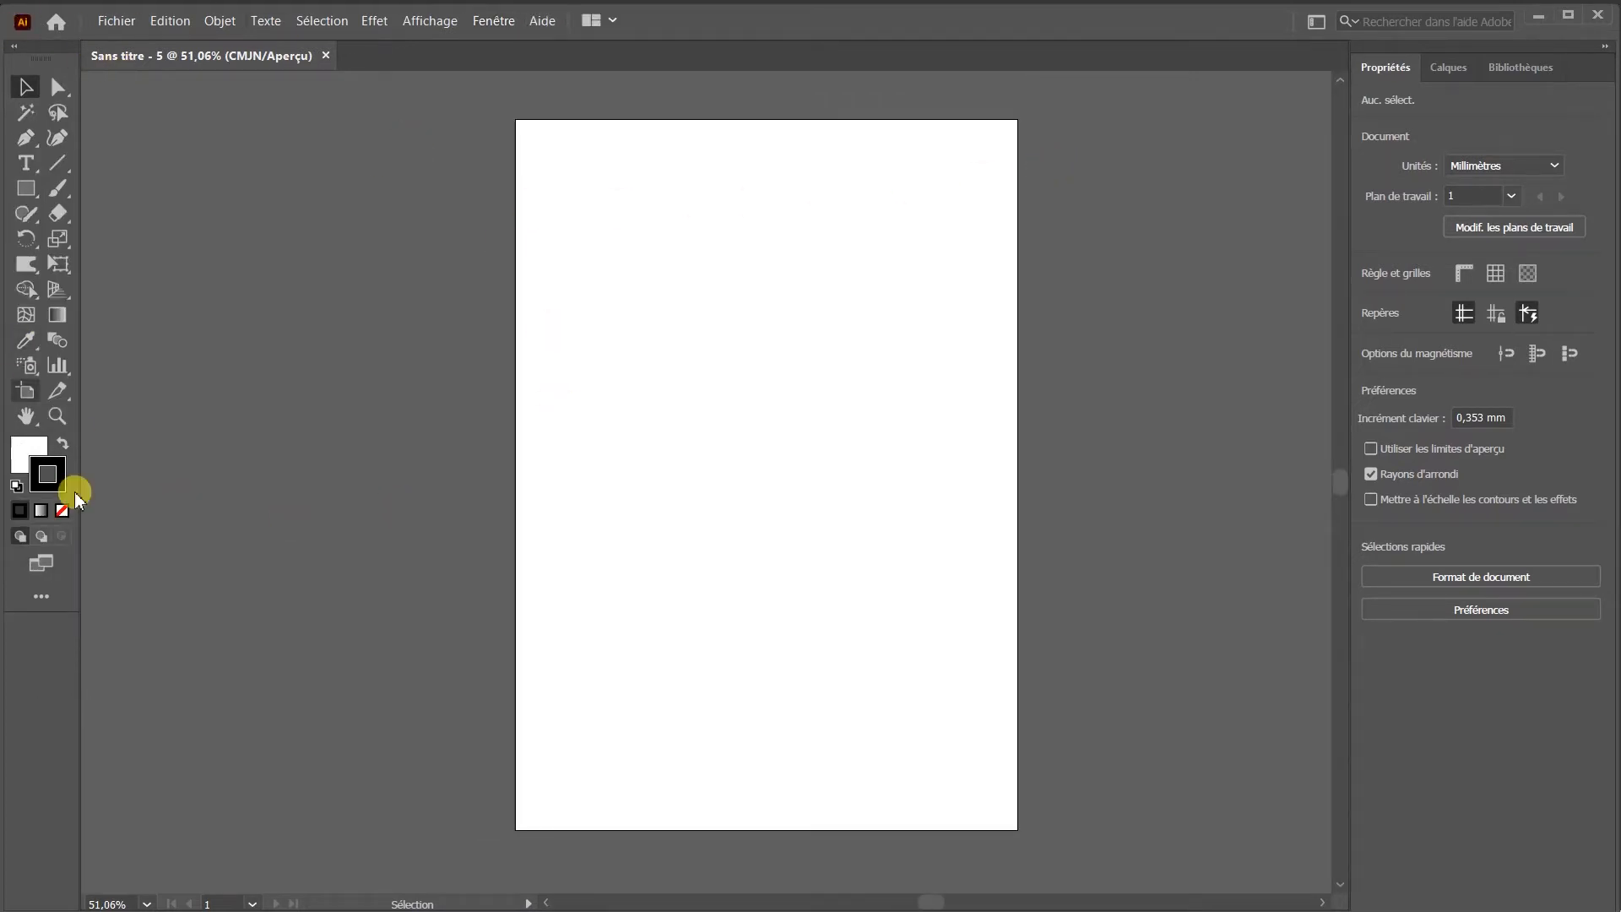
- Sketch a circle, triangle, rectangle, second circle, hexagon and tilted ellipse on the artboard with the Shaper tool
left_click(26, 217)
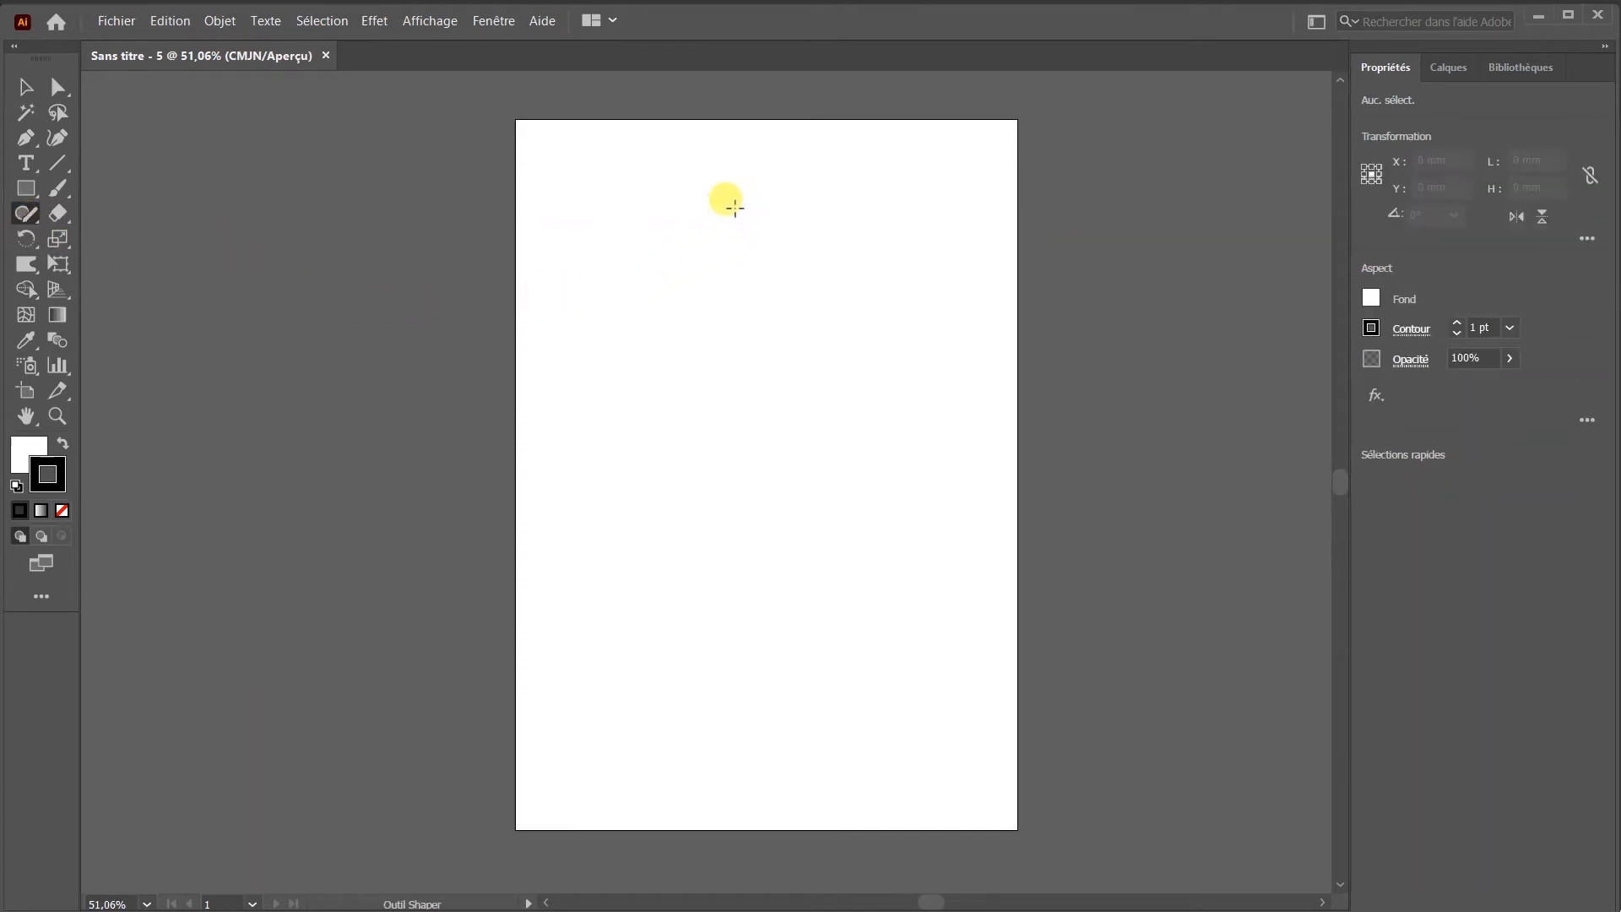
mouse_move(724, 208)
left_mouse_down()
mouse_move(670, 237)
mouse_move(665, 278)
mouse_move(720, 304)
mouse_move(784, 291)
mouse_move(776, 237)
mouse_move(713, 203)
left_mouse_up()
mouse_move(701, 398)
left_mouse_down()
mouse_move(636, 464)
mouse_move(623, 505)
mouse_move(771, 503)
mouse_move(707, 403)
left_mouse_up()
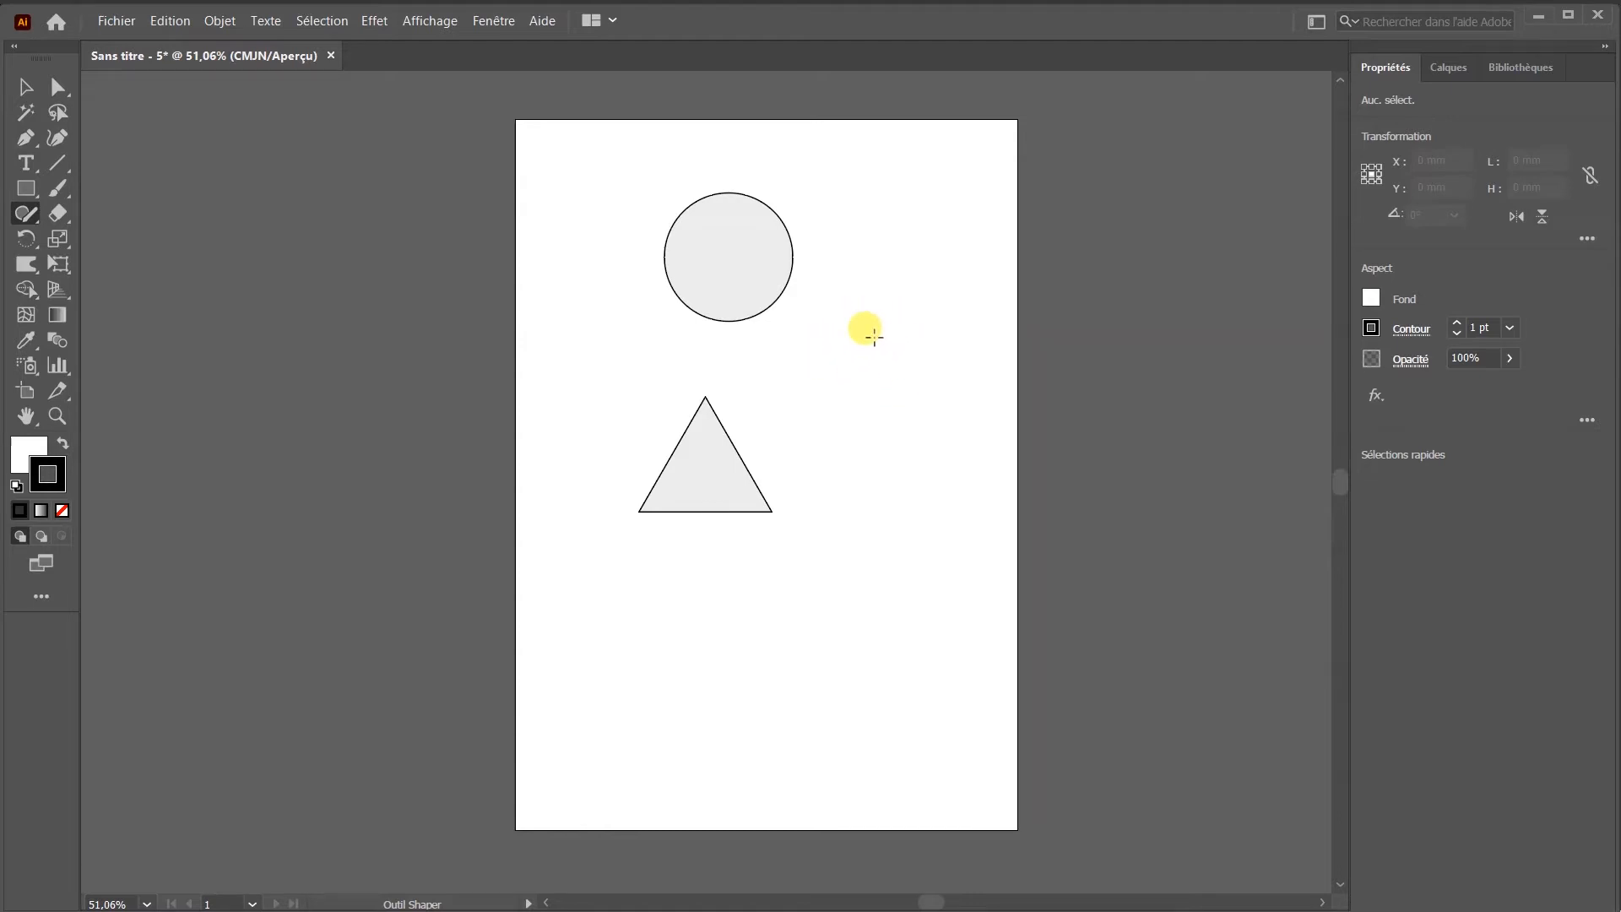
mouse_move(835, 338)
left_mouse_down()
mouse_move(846, 422)
mouse_move(958, 428)
mouse_move(986, 391)
mouse_move(970, 332)
mouse_move(836, 339)
left_mouse_up()
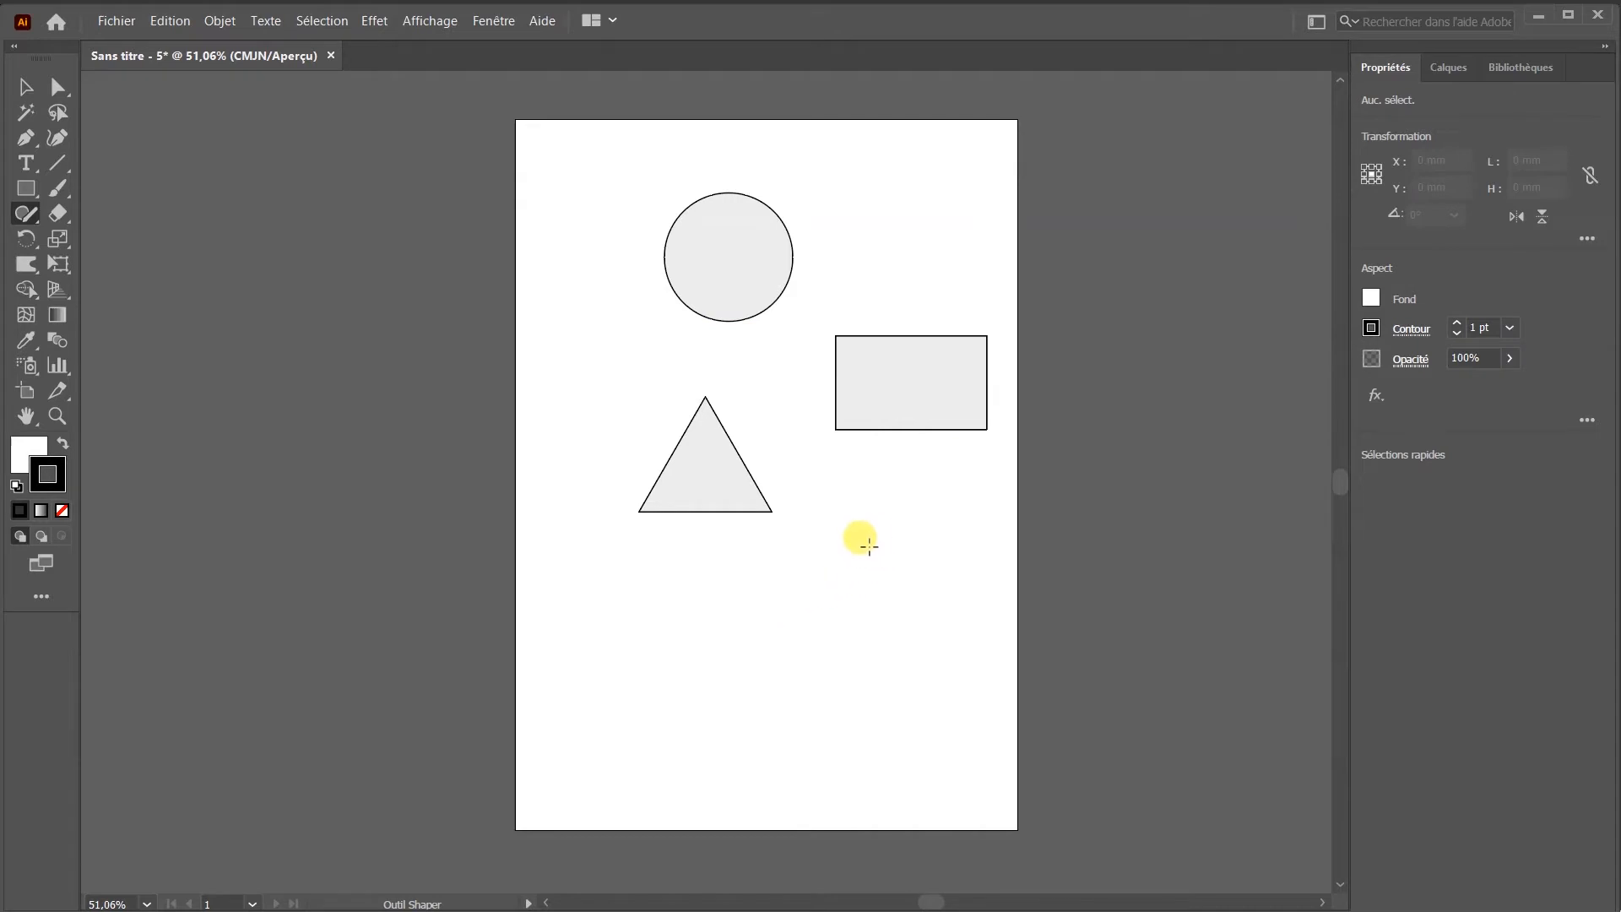
mouse_move(871, 557)
left_mouse_down()
mouse_move(828, 617)
mouse_move(841, 645)
mouse_move(873, 669)
mouse_move(934, 652)
mouse_move(911, 569)
mouse_move(870, 557)
left_mouse_up()
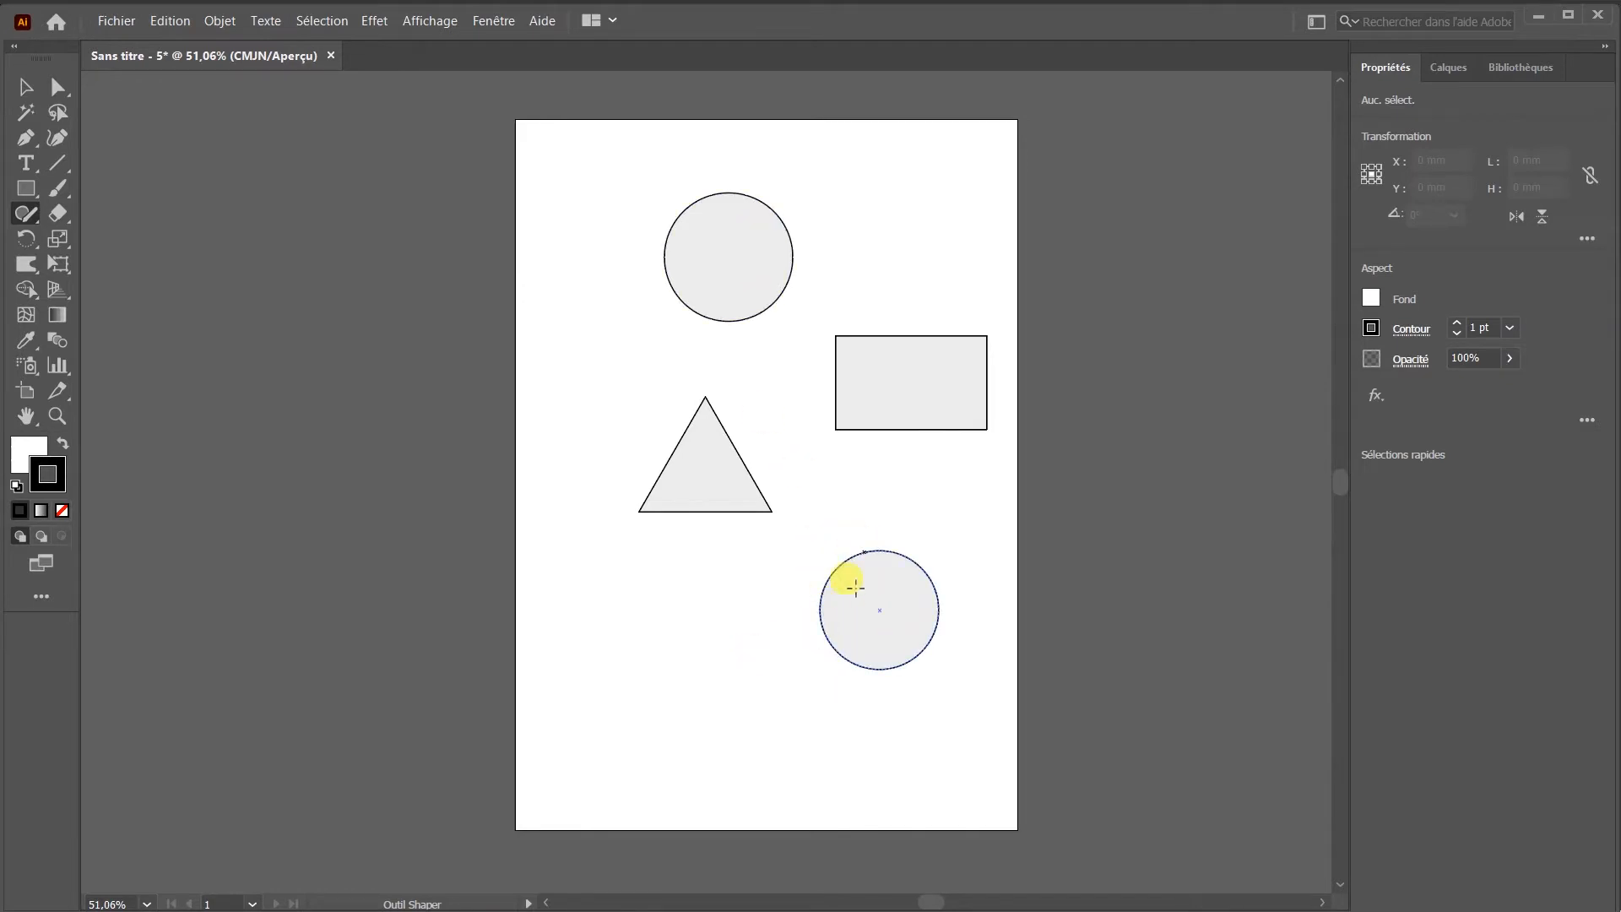
mouse_move(677, 614)
left_mouse_down()
mouse_move(626, 674)
mouse_move(637, 743)
mouse_move(693, 773)
mouse_move(760, 725)
mouse_move(767, 654)
mouse_move(704, 580)
mouse_move(673, 618)
left_mouse_up()
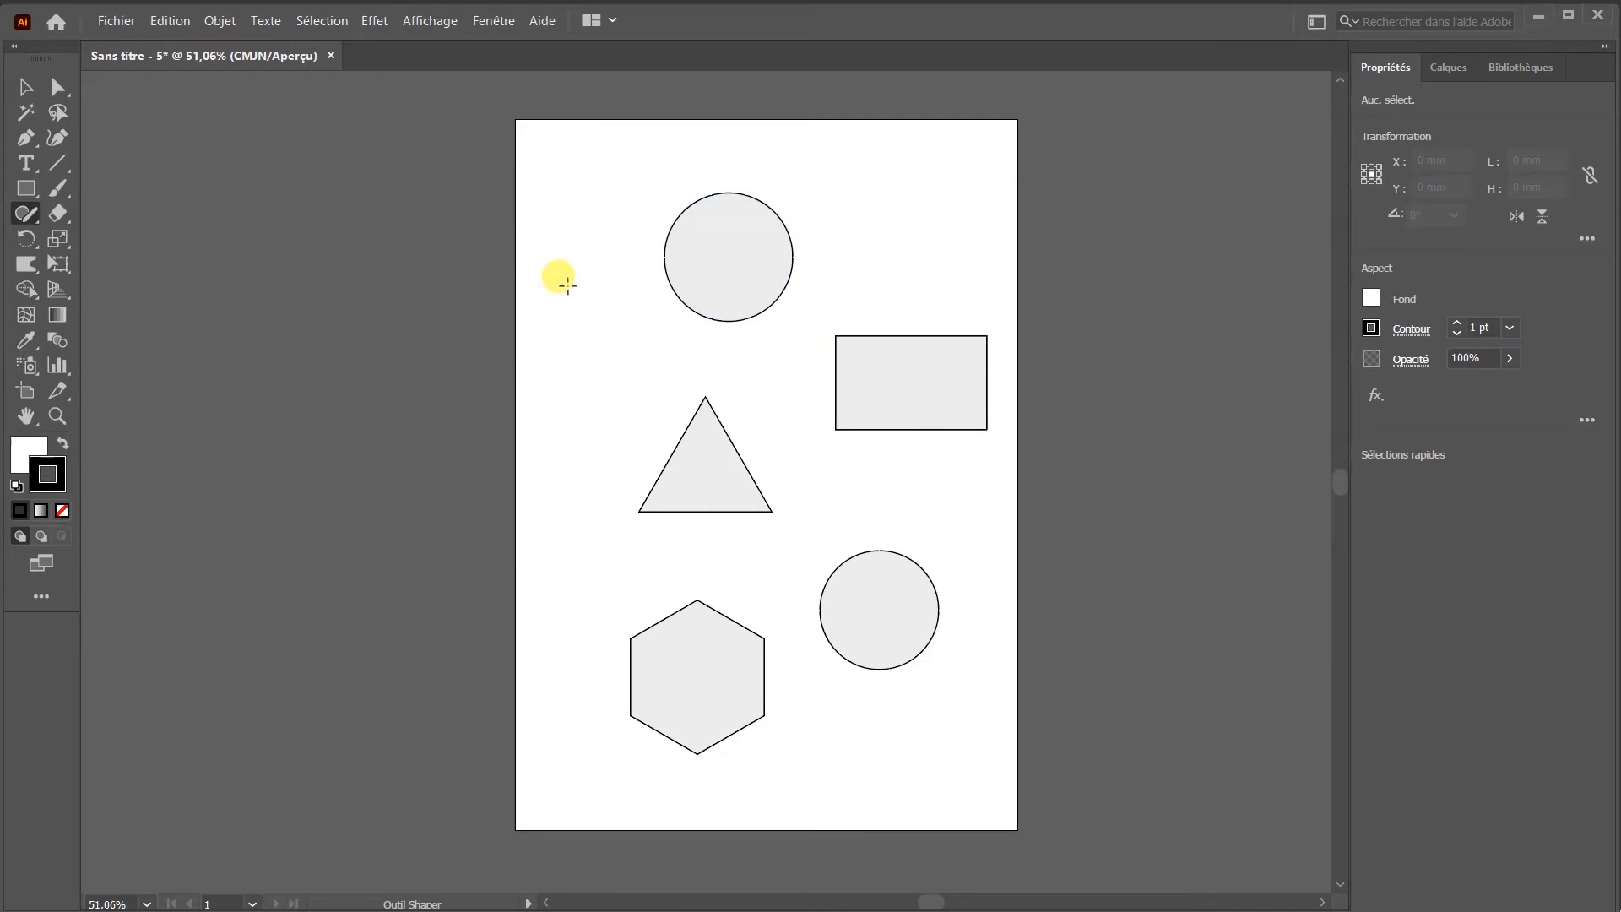
mouse_move(595, 292)
left_mouse_down()
mouse_move(548, 320)
mouse_move(580, 355)
mouse_move(675, 390)
mouse_move(677, 332)
mouse_move(579, 278)
mouse_move(557, 291)
left_mouse_up()
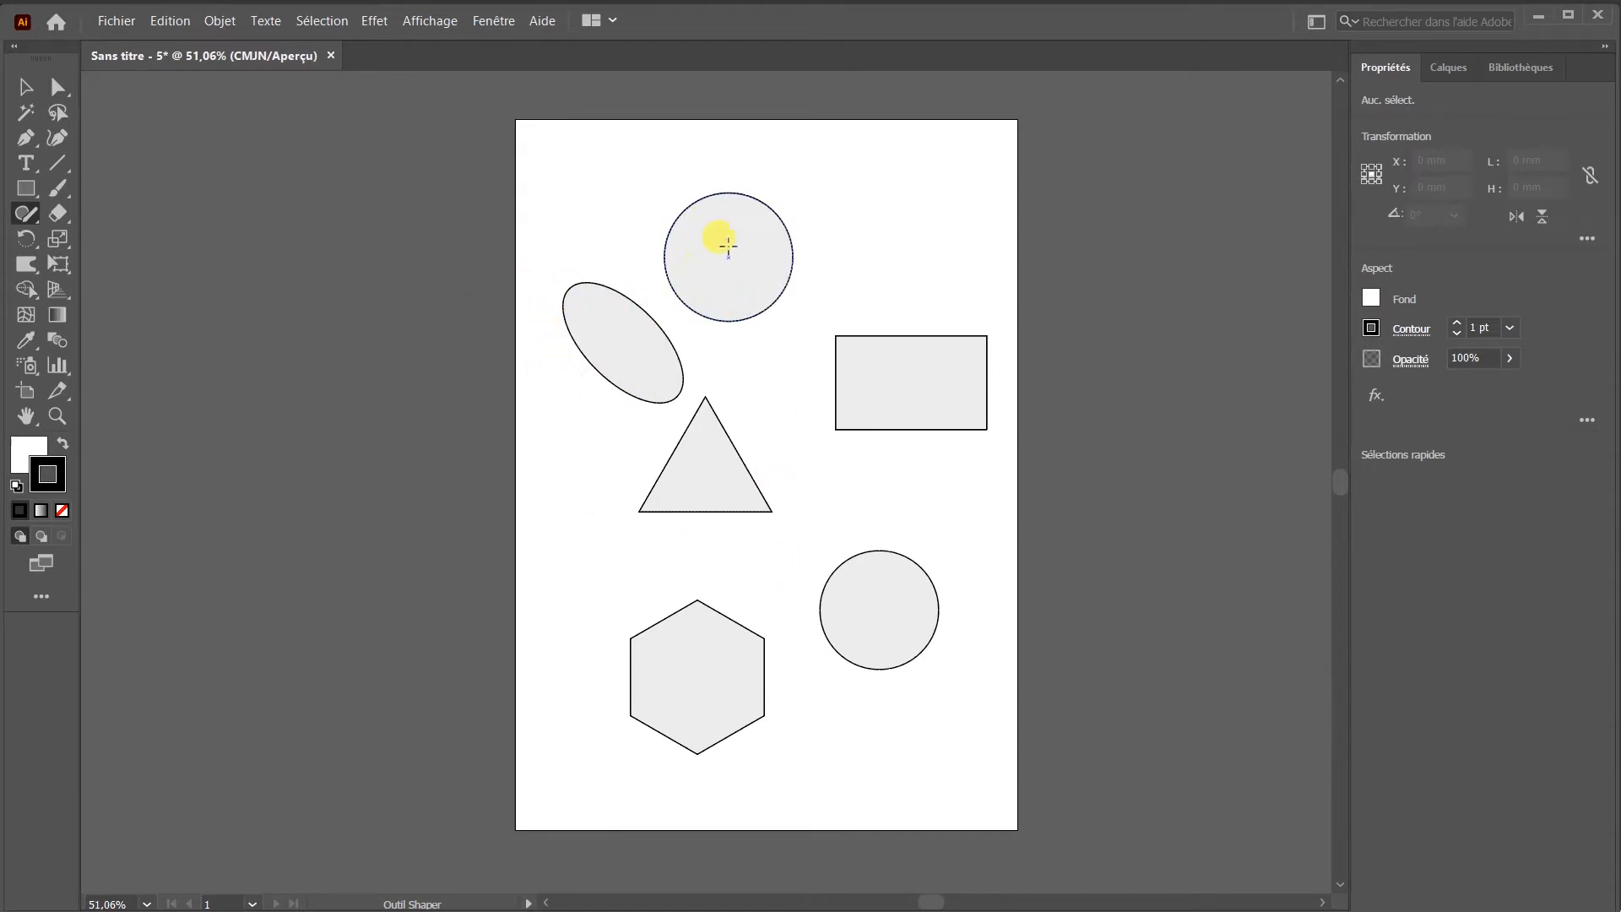
- Draw a small rectangle about 30 × 23 mm above the tilted ellipse, and select the larger rectangle
key("v")
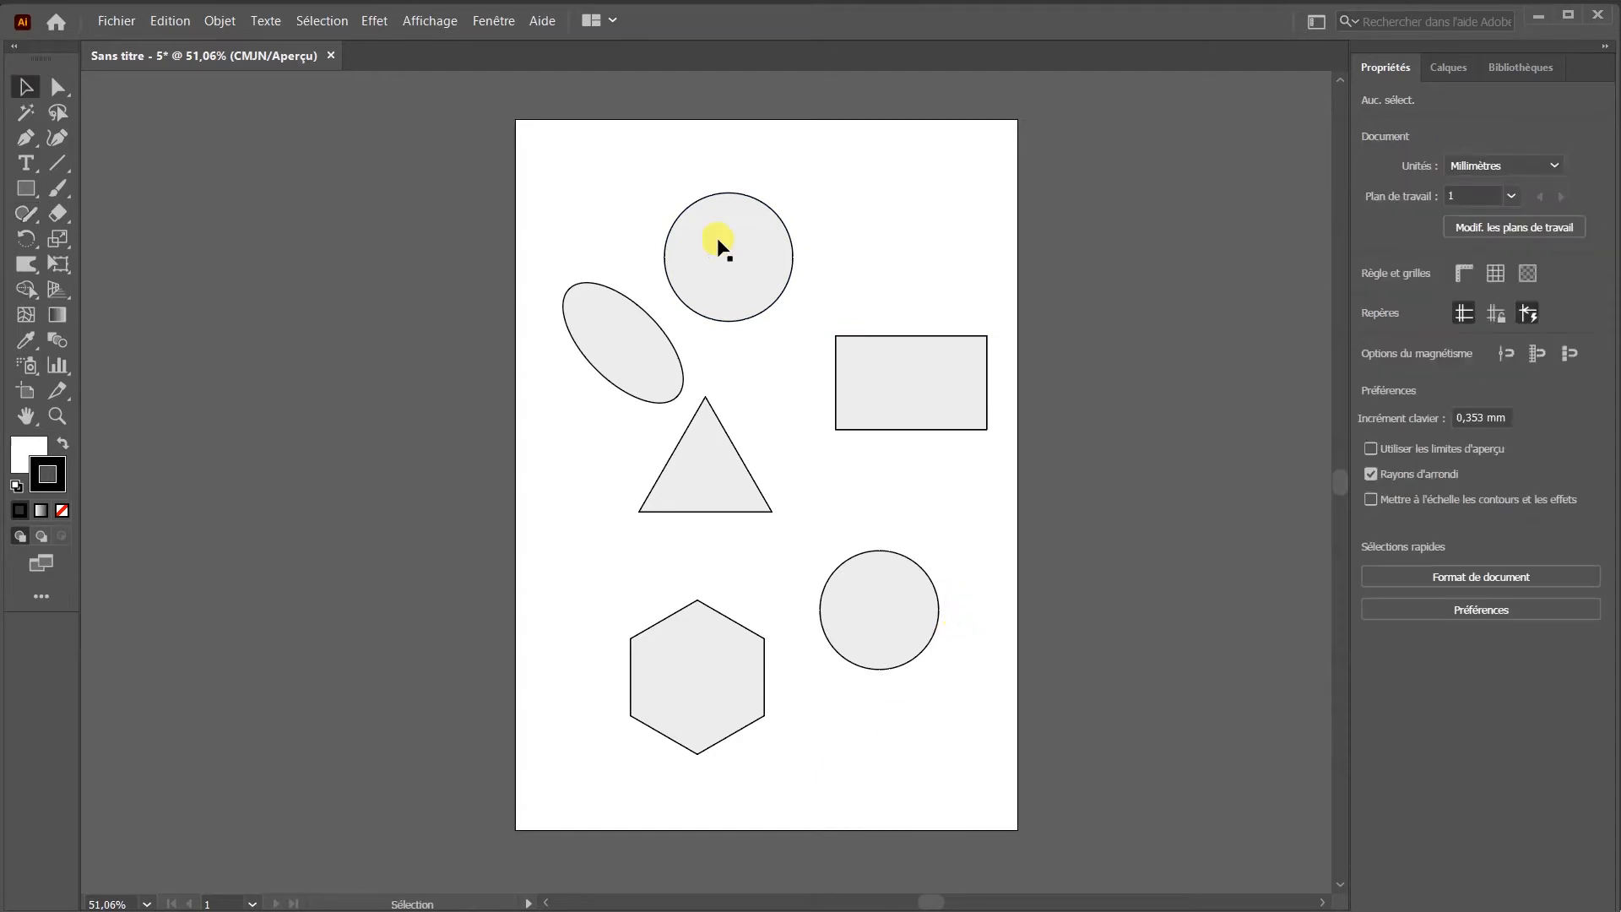
left_click(728, 483)
left_click(884, 384)
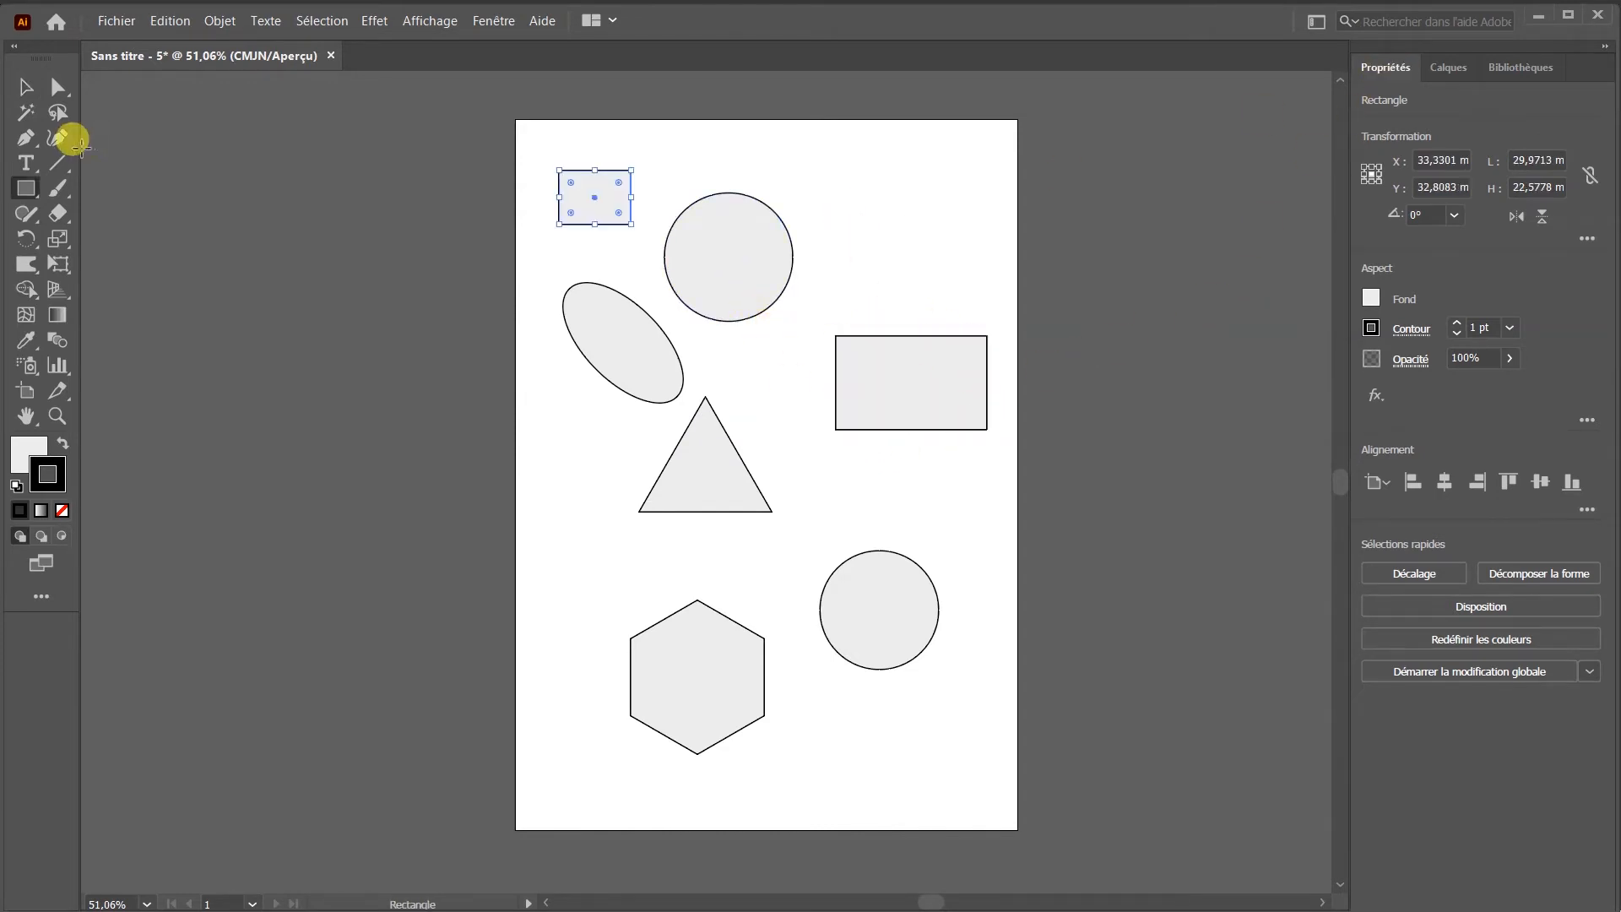
left_click(22, 90)
left_click(905, 382)
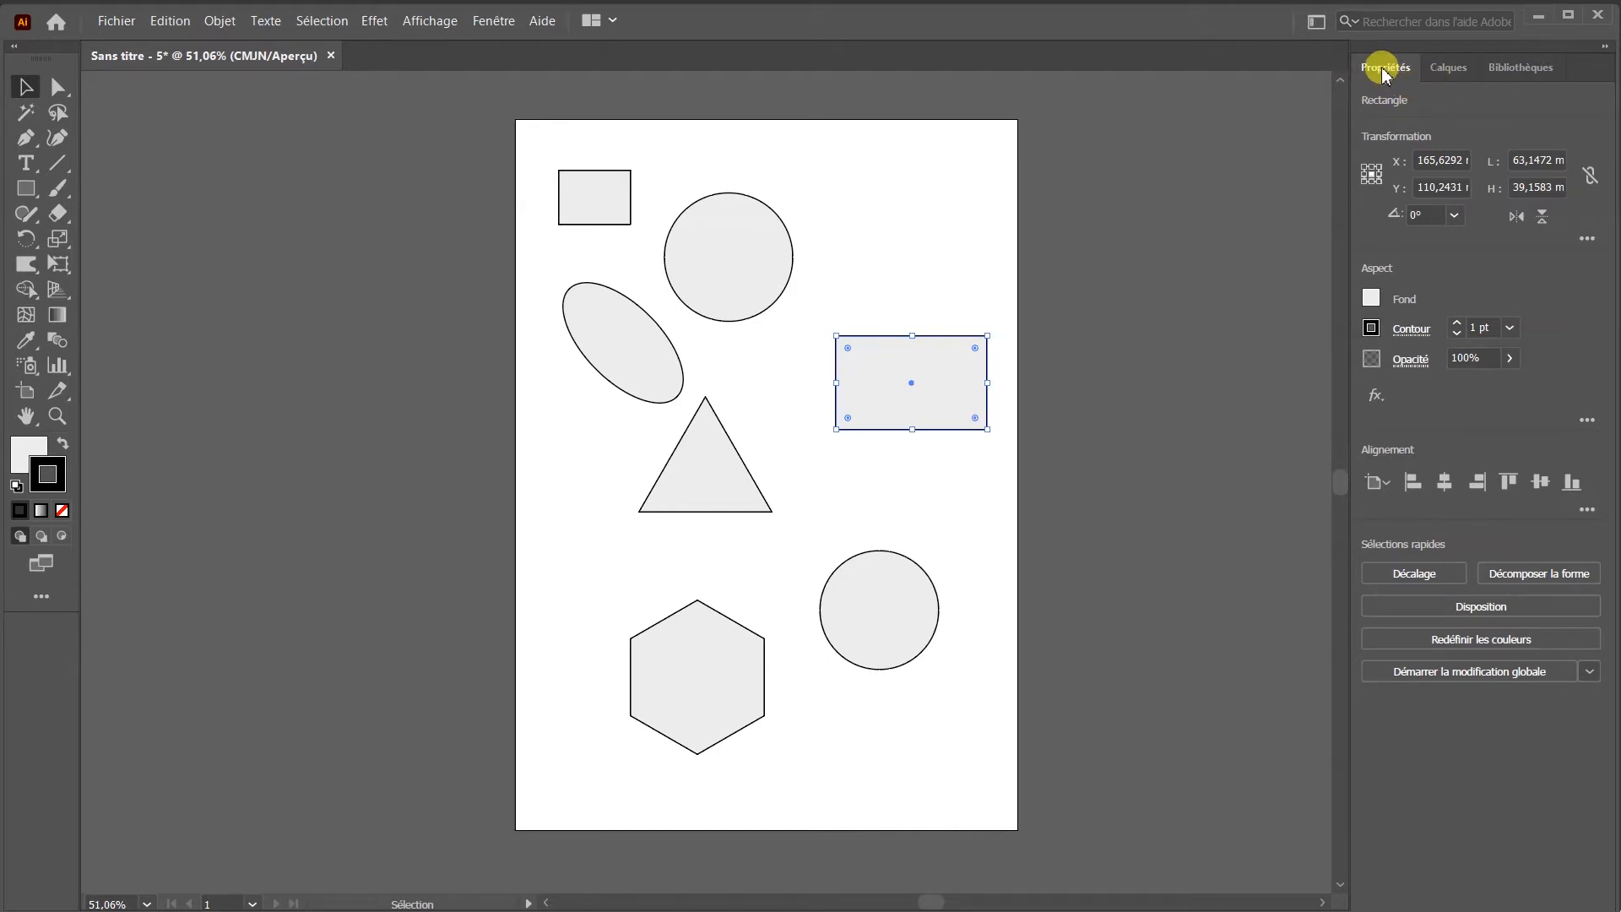
- Set the triangle's height and width to 50 mm each
left_click(706, 462)
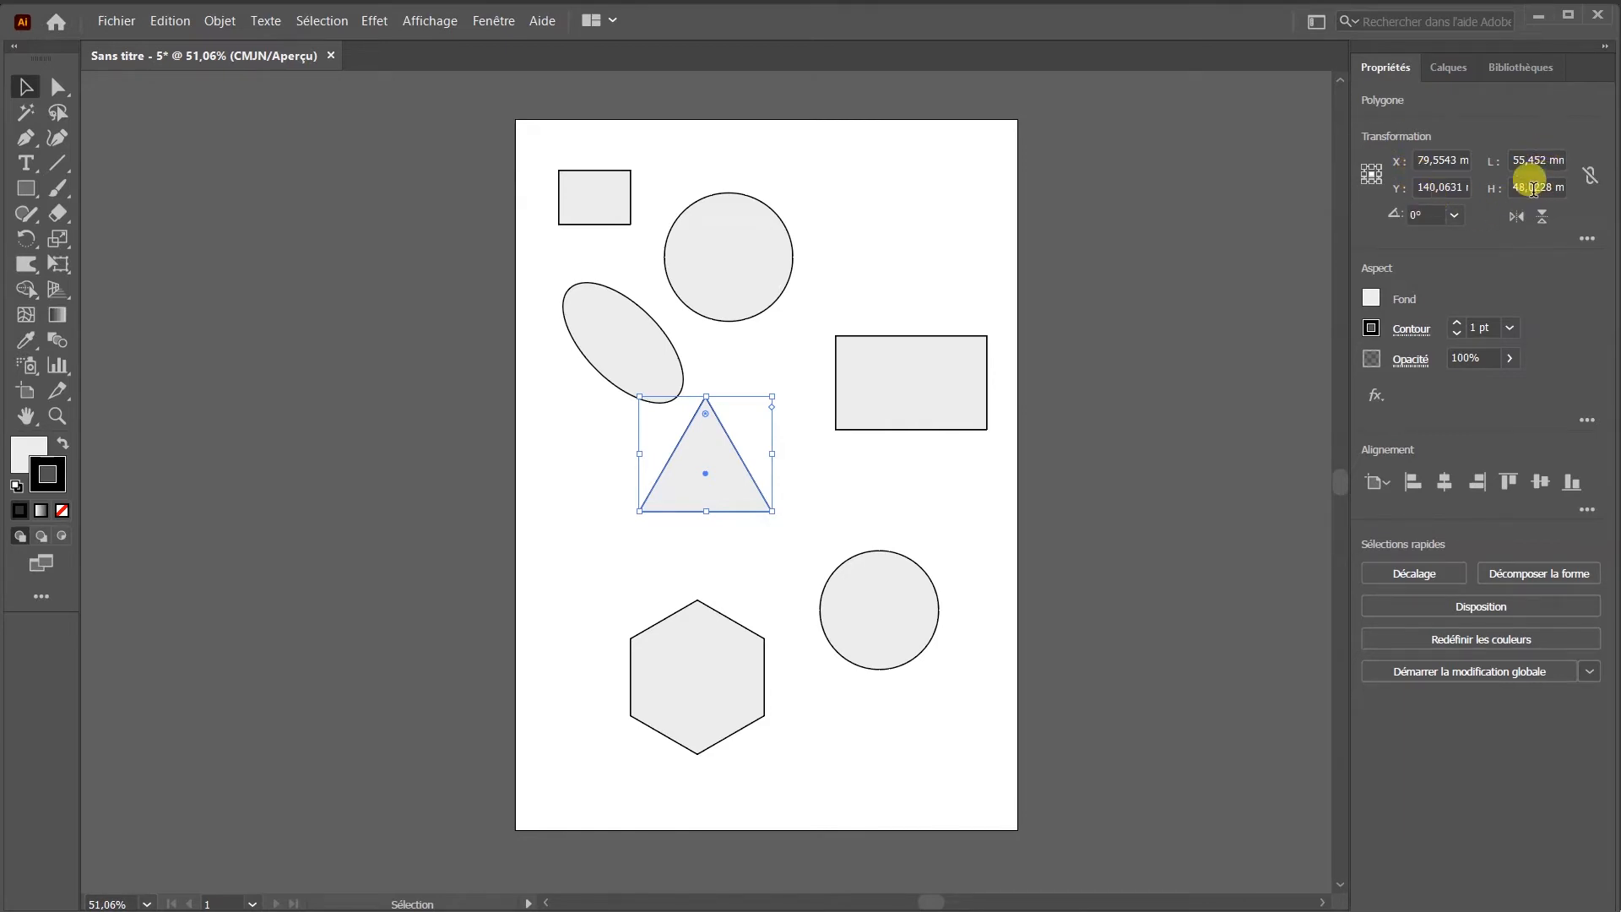
left_click_drag(1555, 187, 1467, 203)
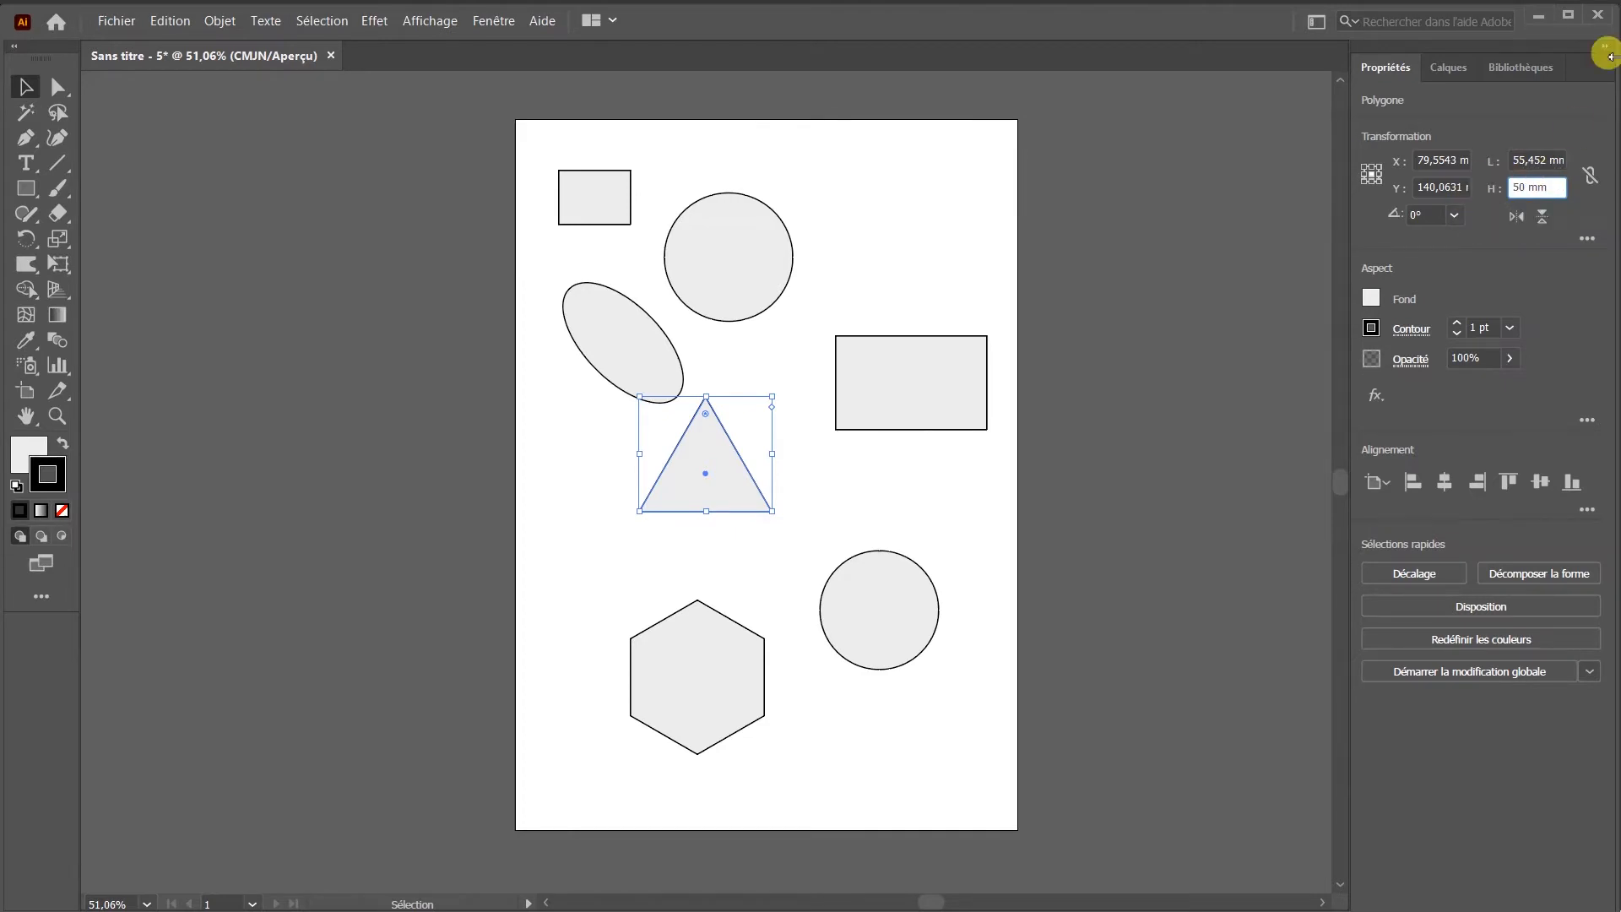
left_click(1528, 159)
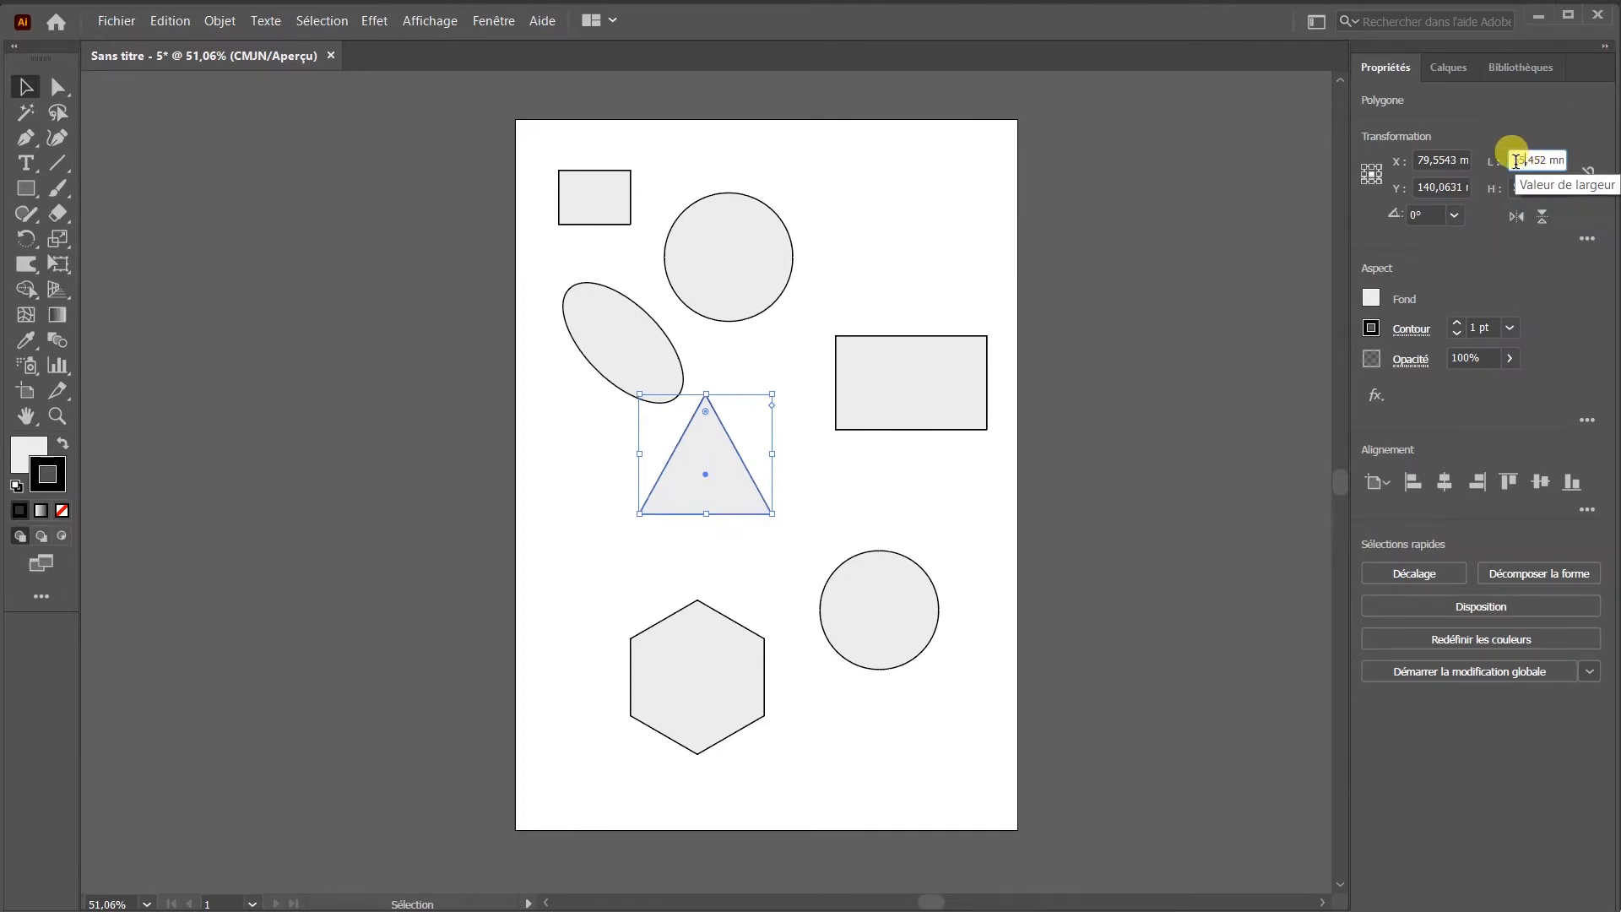
type("50")
key("Return")
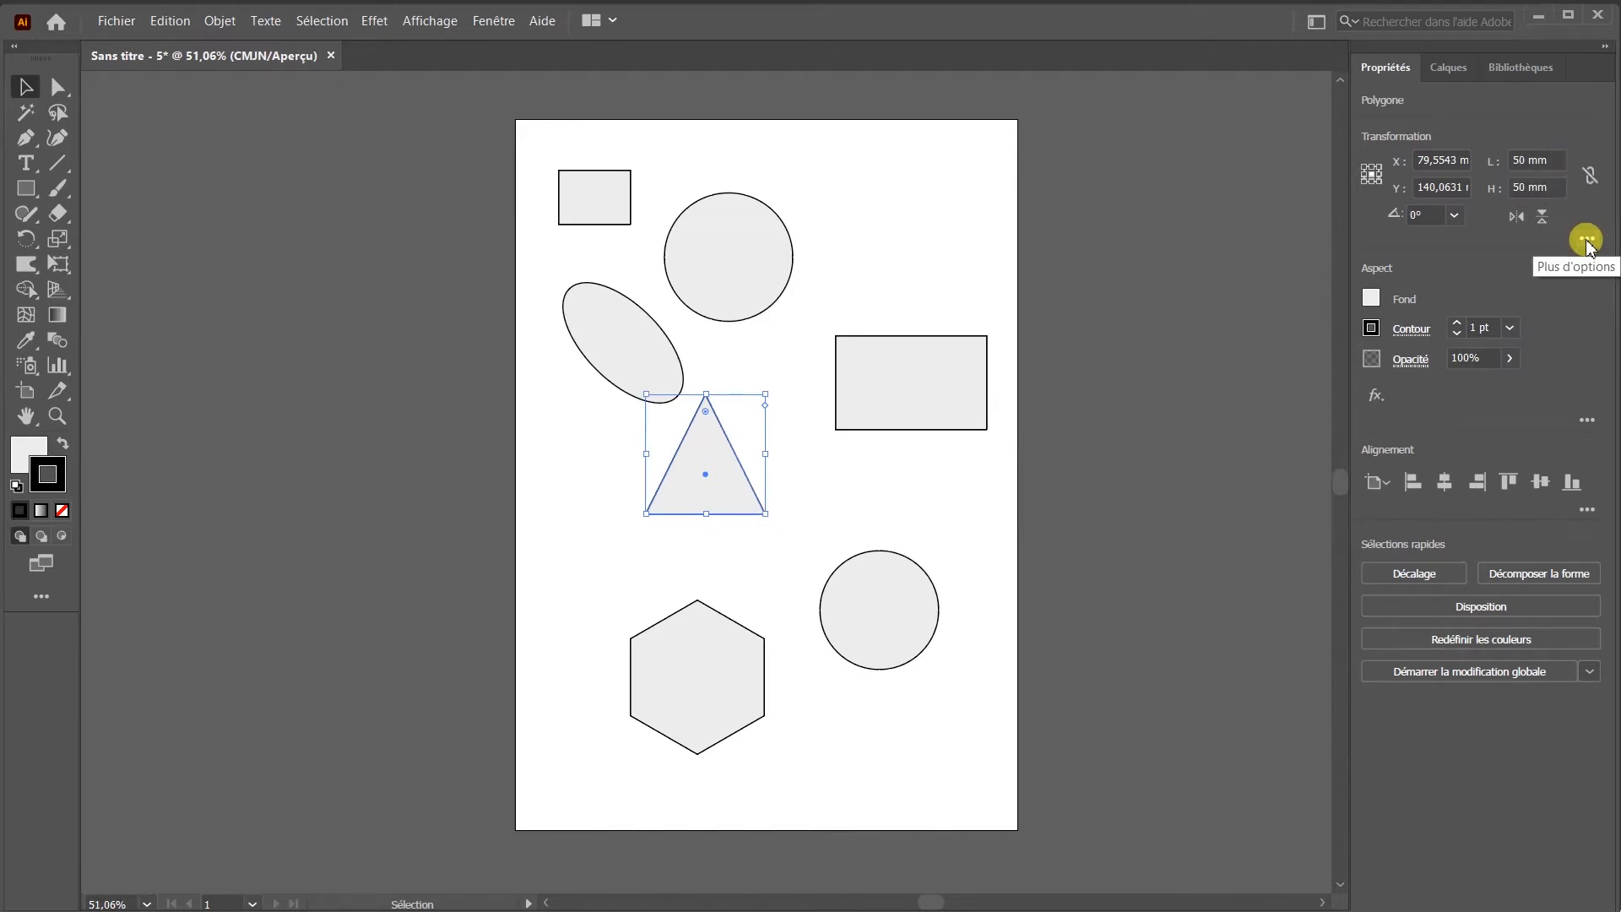
- In the triangle's additional transform options, raise the number of sides step by step and bring it back to 3
left_click(1587, 239)
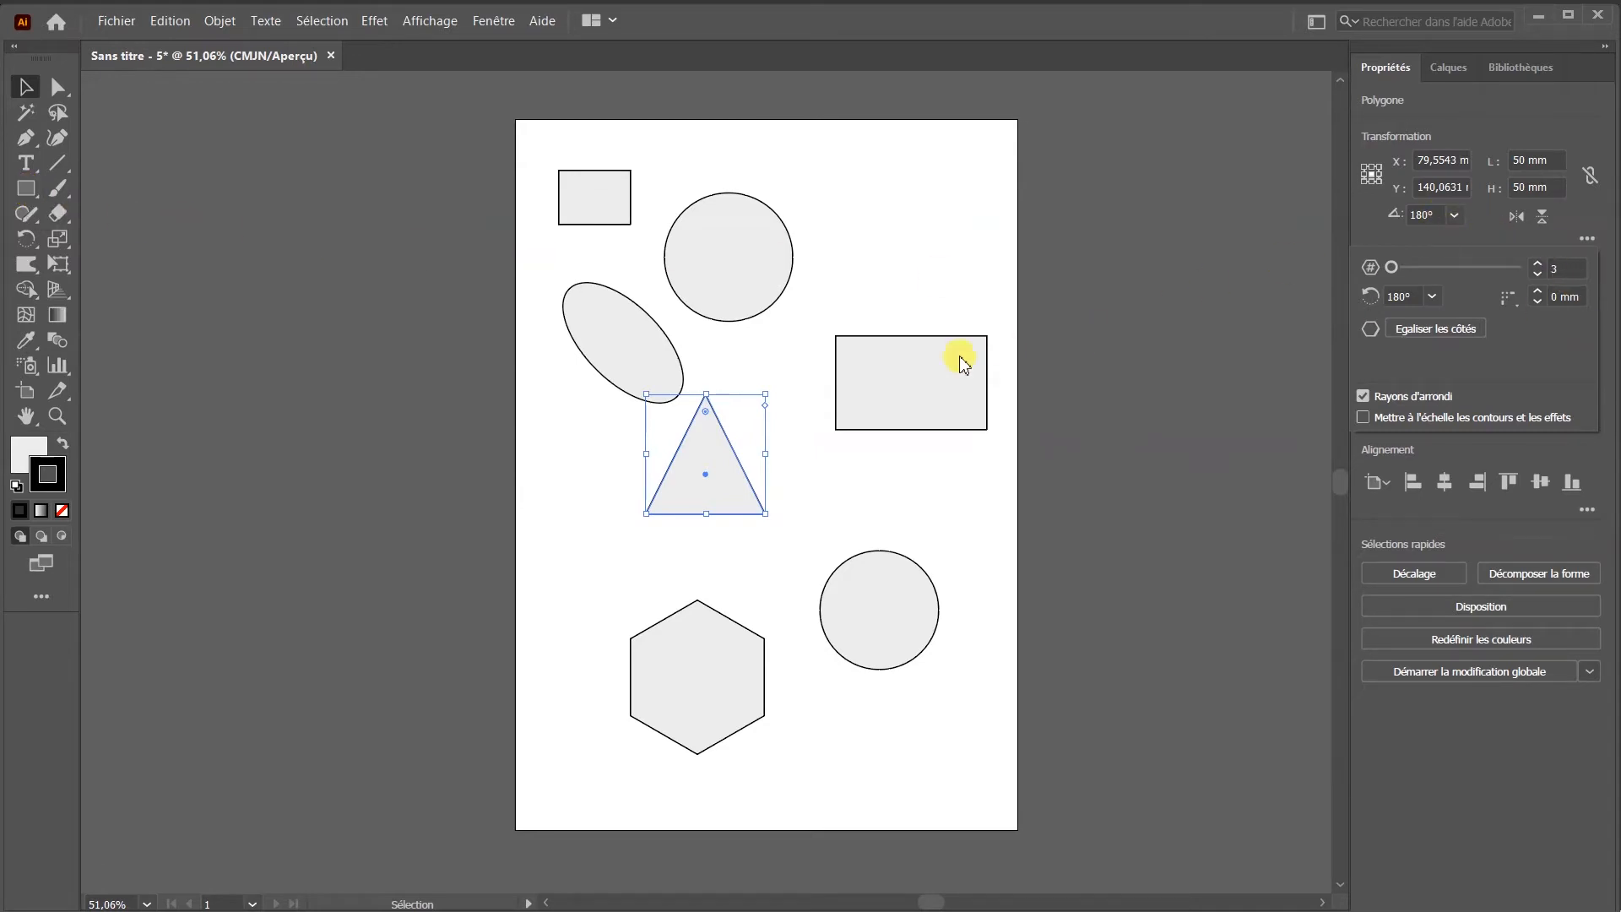
left_click(704, 473)
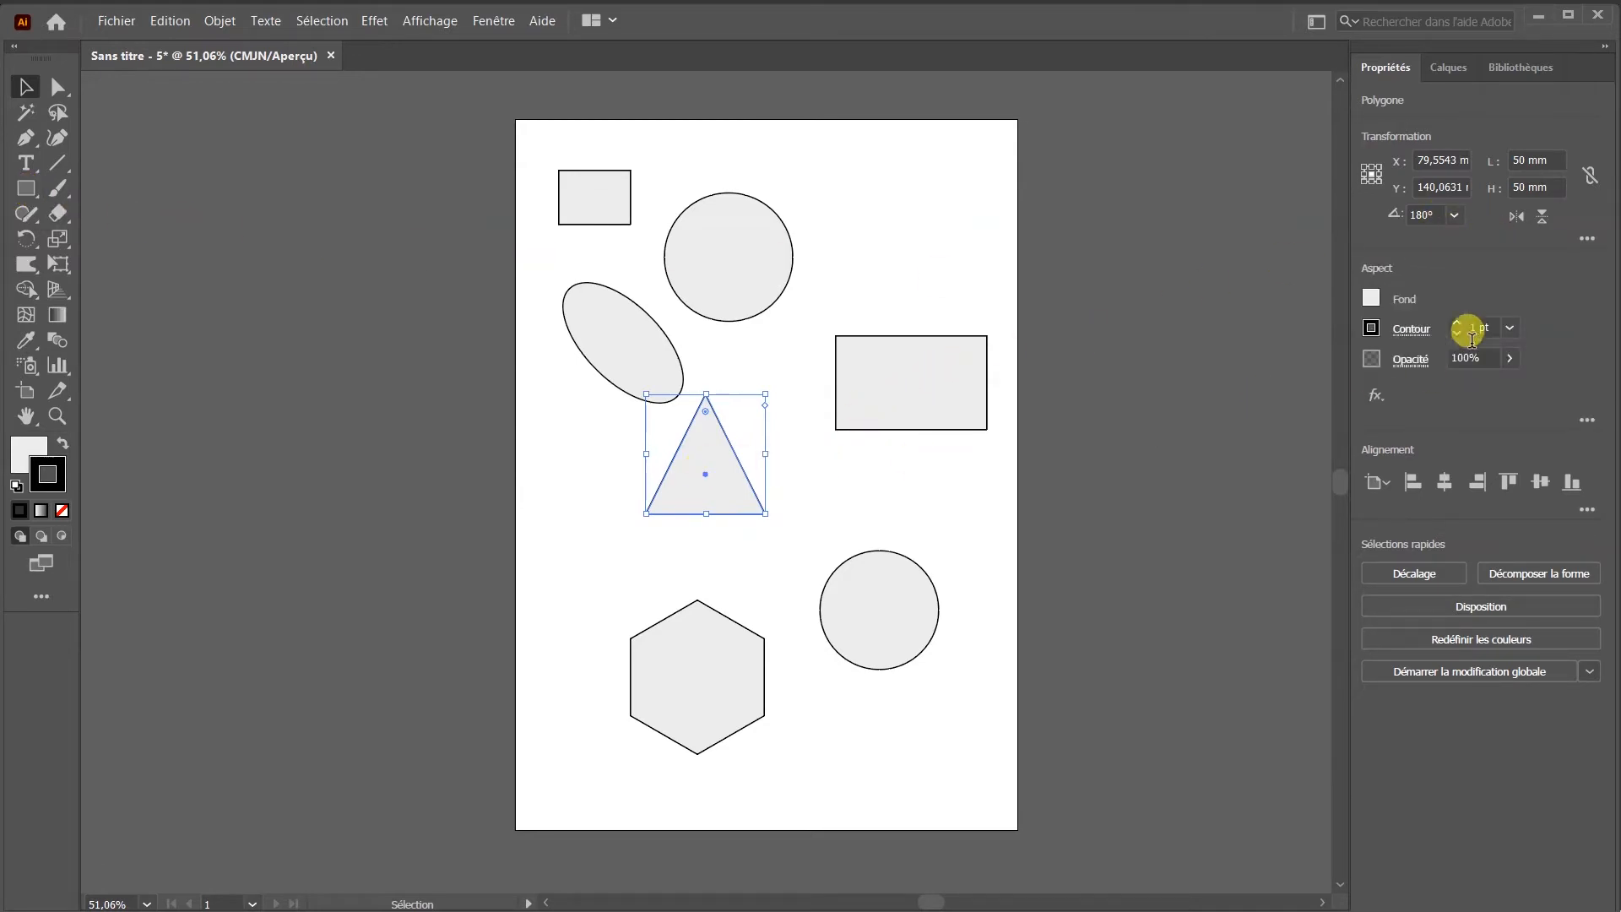
left_click(1587, 238)
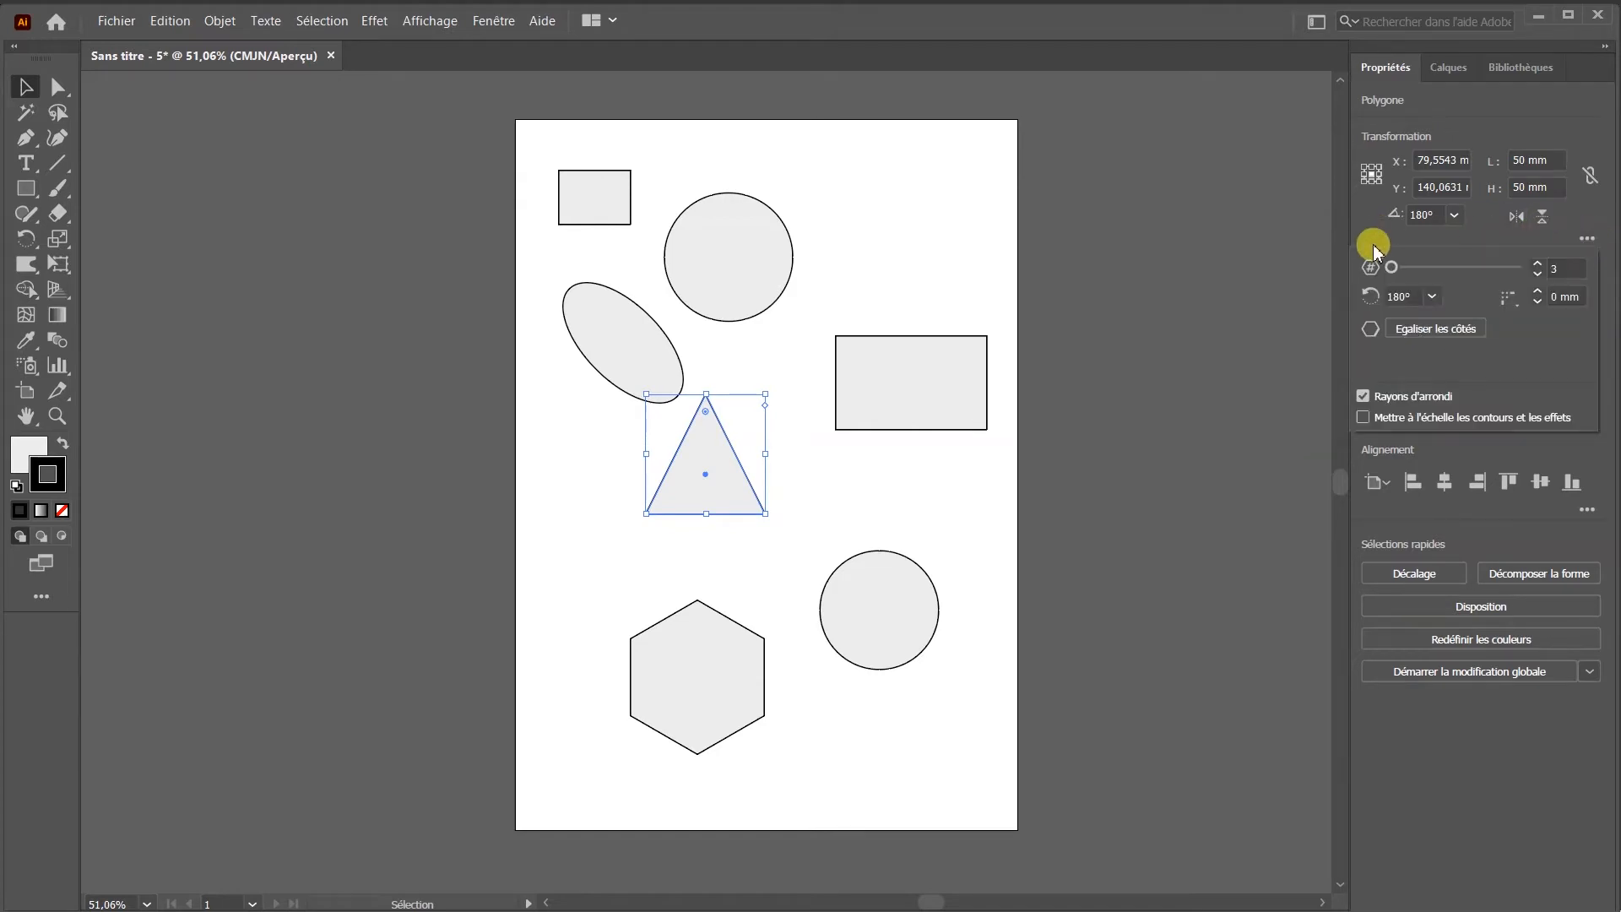
left_click(1537, 265)
left_click(1537, 266)
left_click(1538, 266)
left_click(1538, 265)
left_click(1537, 266)
left_click(1537, 275)
left_click(1538, 275)
left_click(1537, 275)
left_click(1537, 274)
left_click(1537, 275)
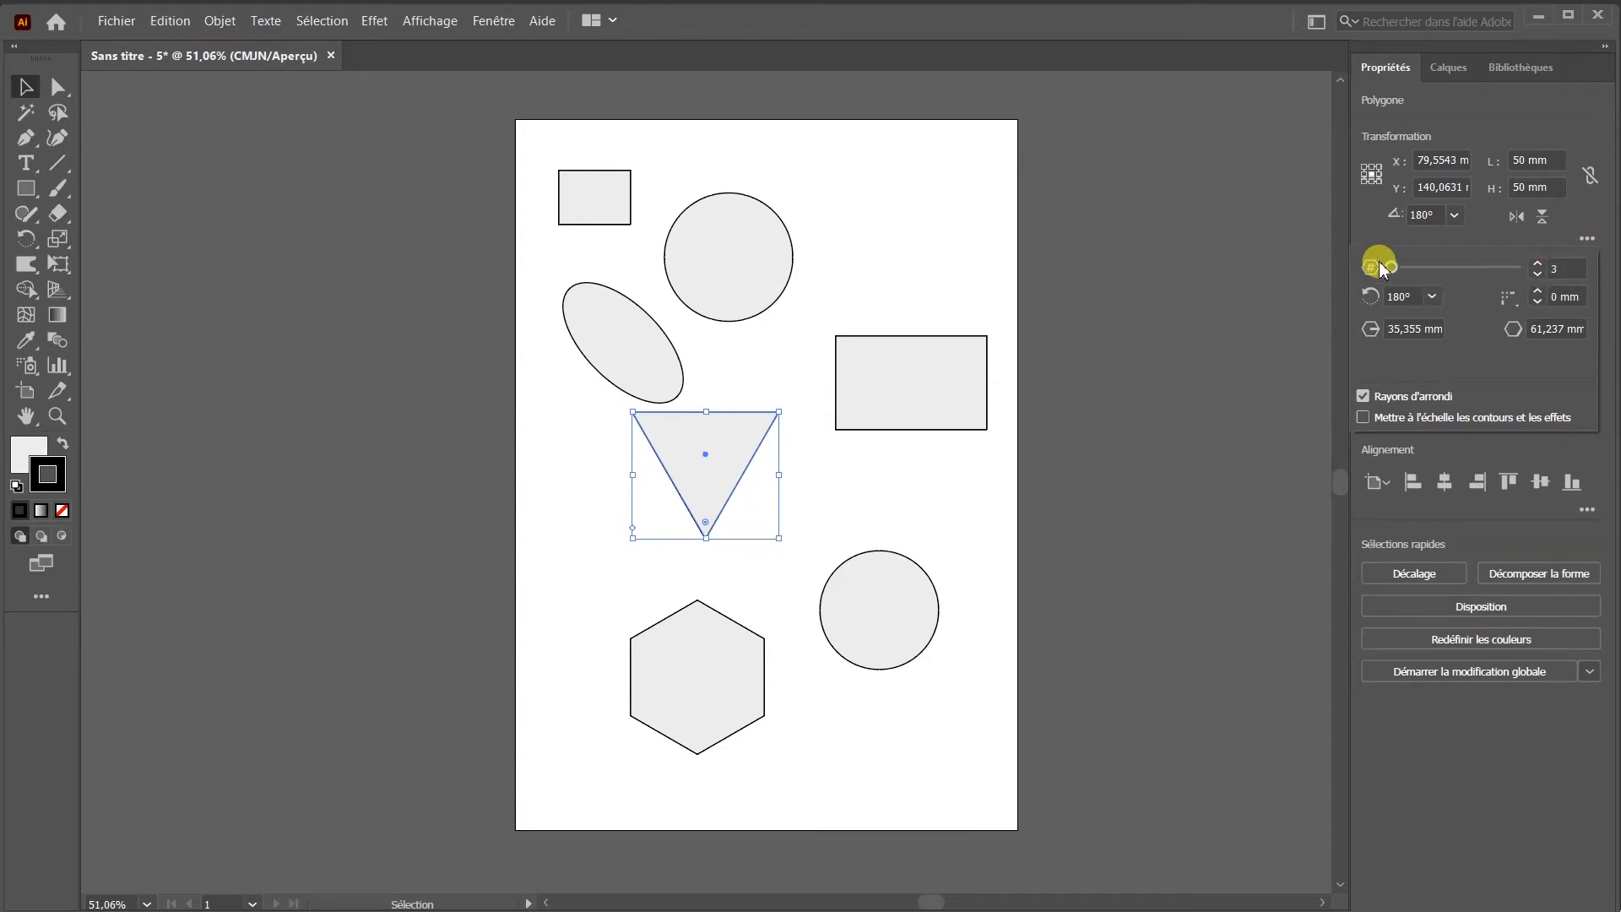
- Try a 45° polygon angle on the triangle and set the angle to 0°
left_click(1431, 297)
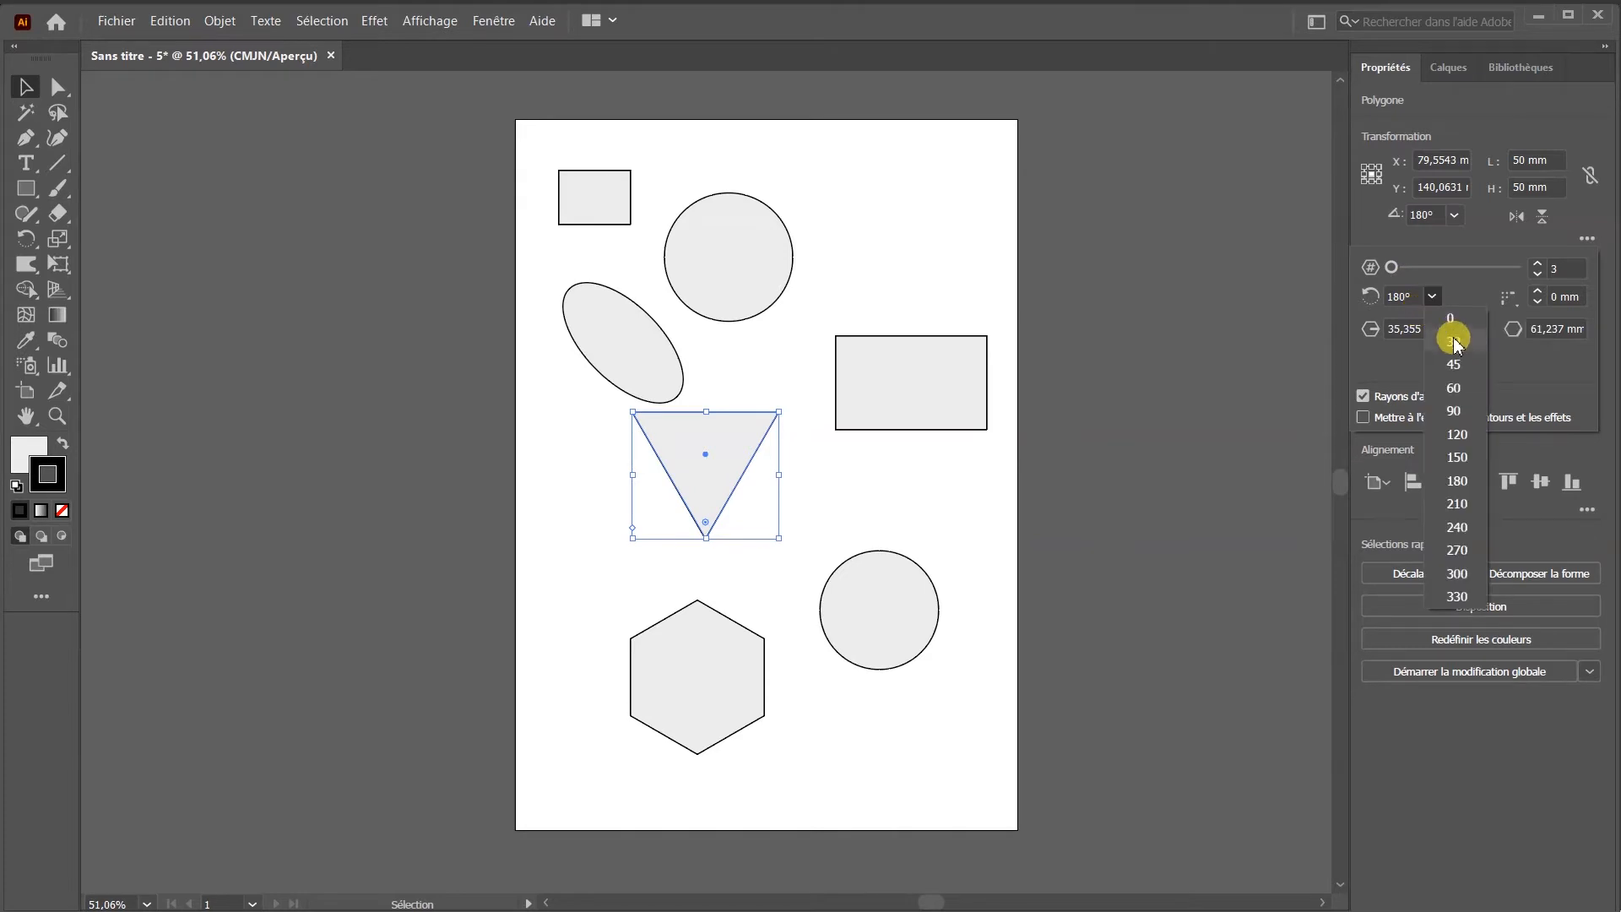
left_click(1455, 365)
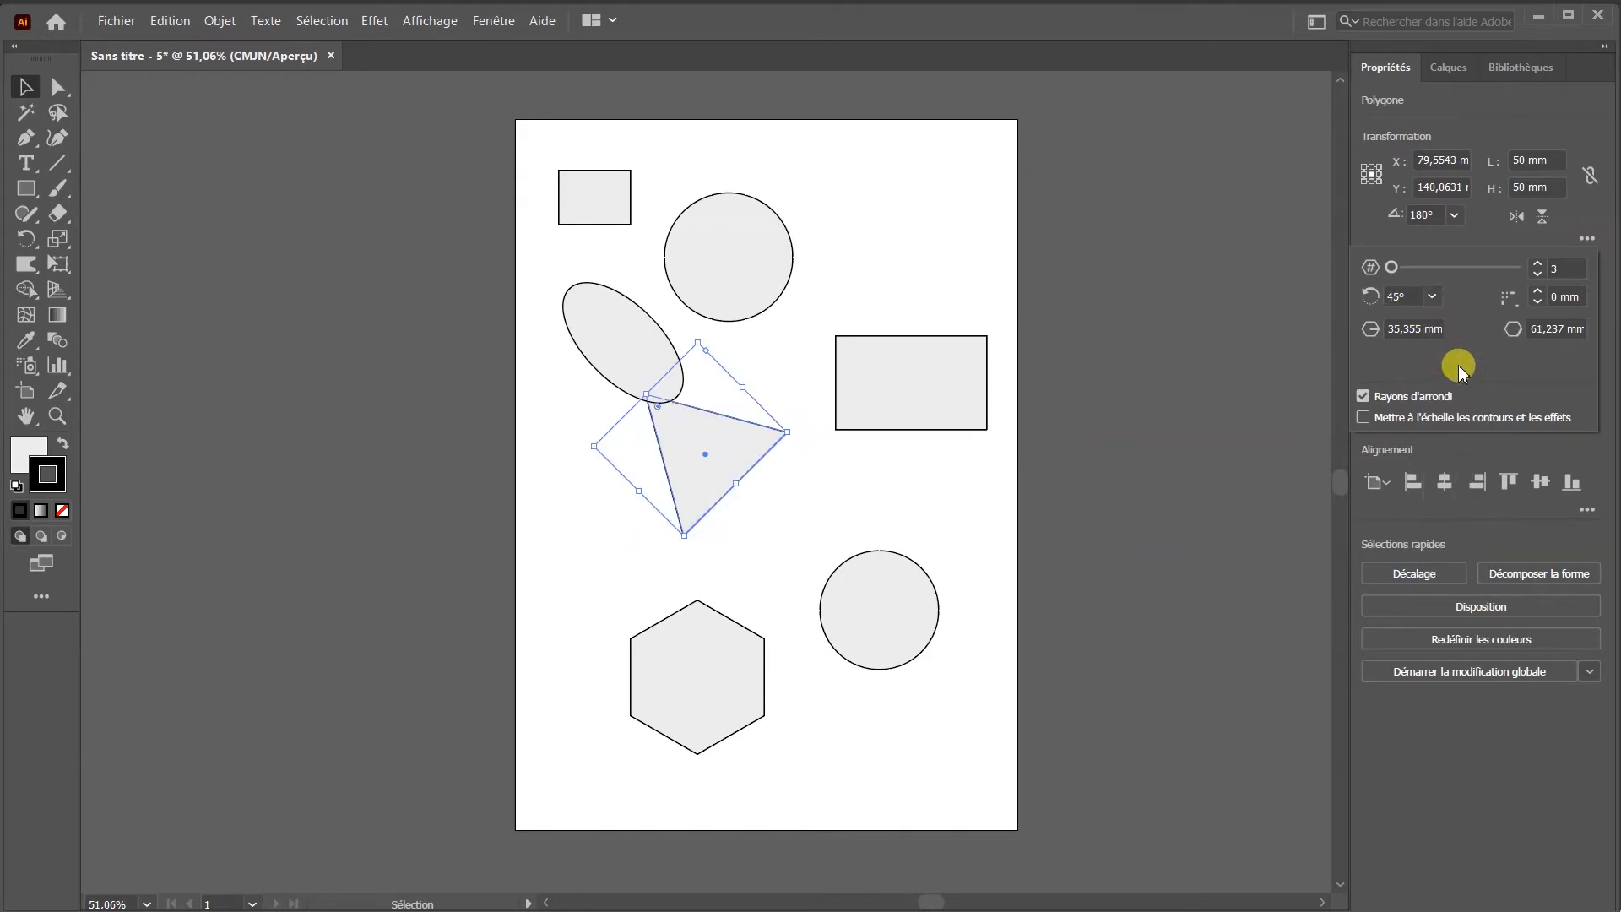
left_click(1433, 297)
left_click(1452, 320)
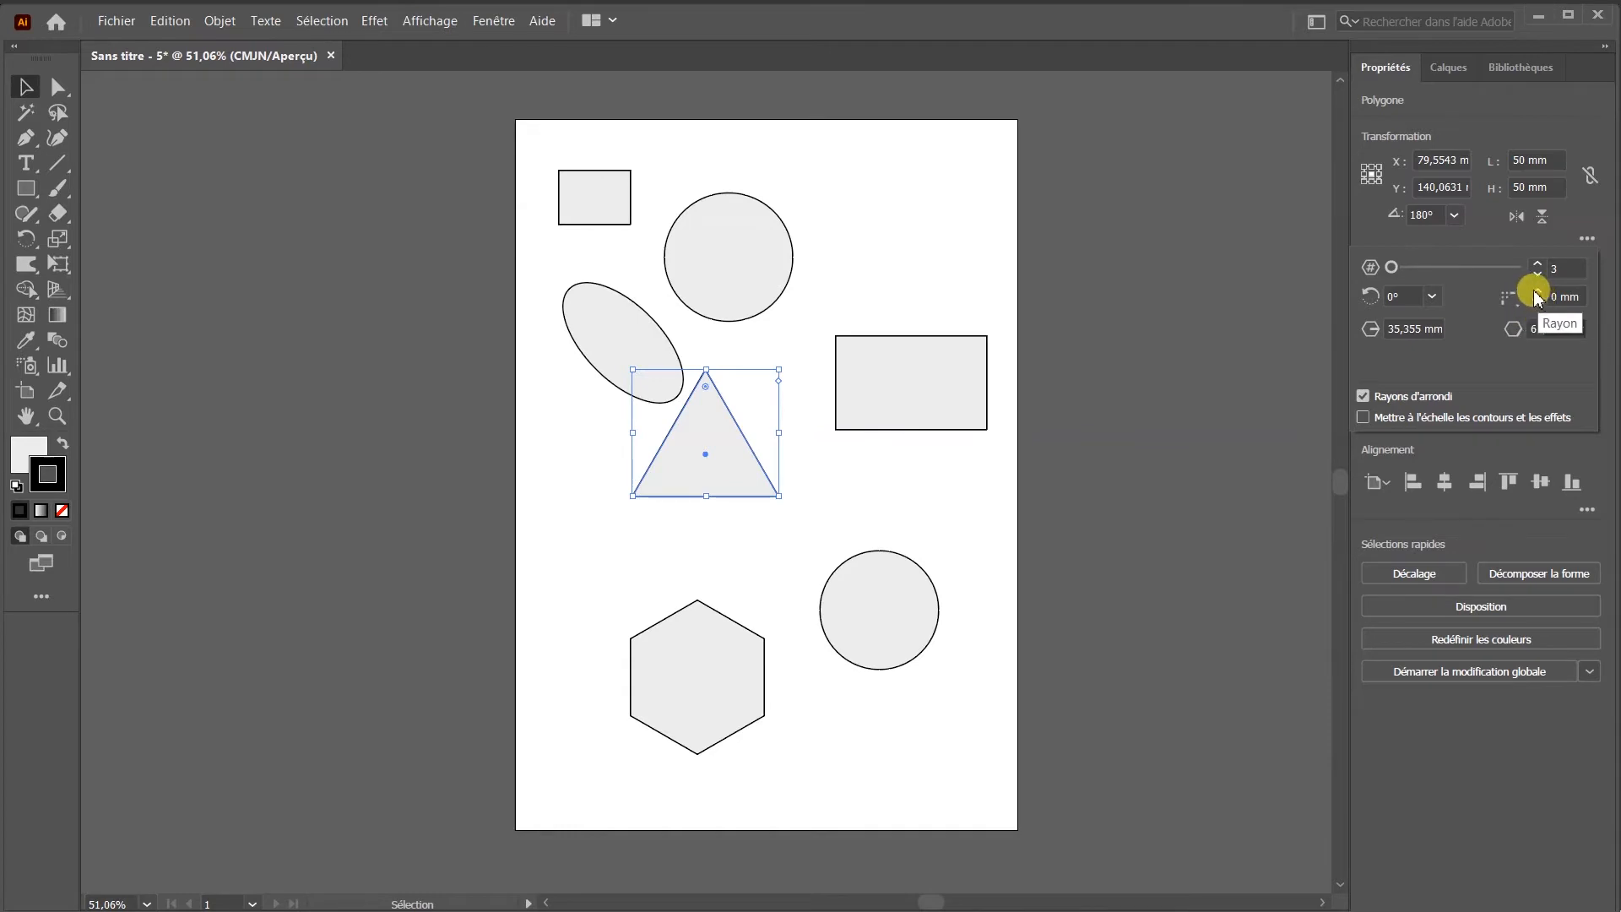
- Give the triangle a 5 mm corner radius with the inverted round corner type
left_click(1536, 292)
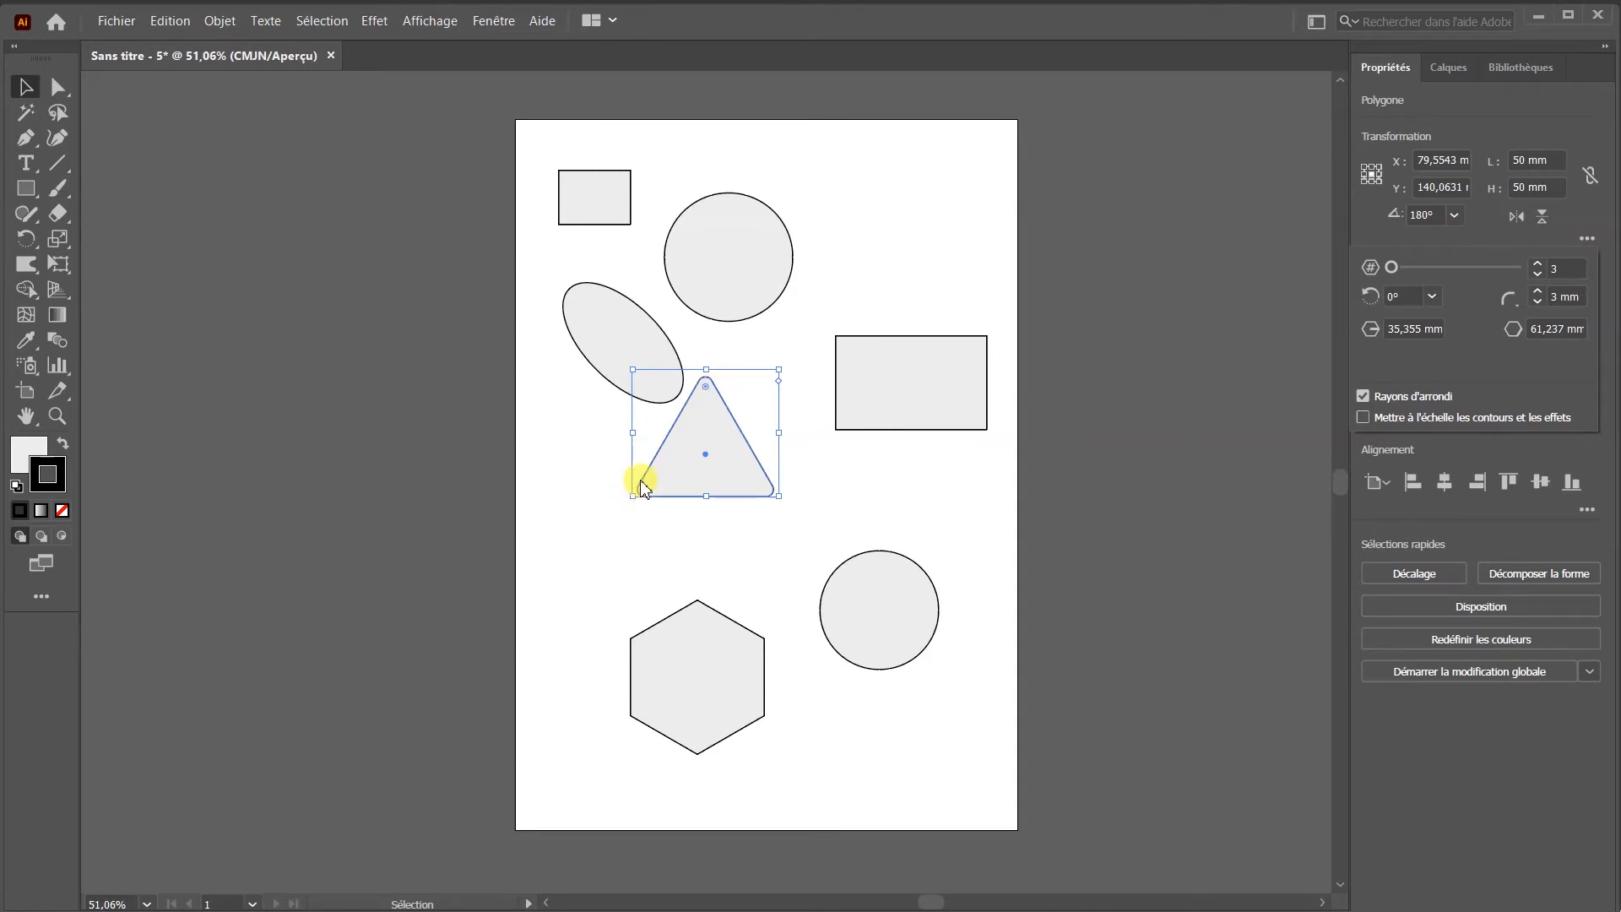
left_click(1538, 304)
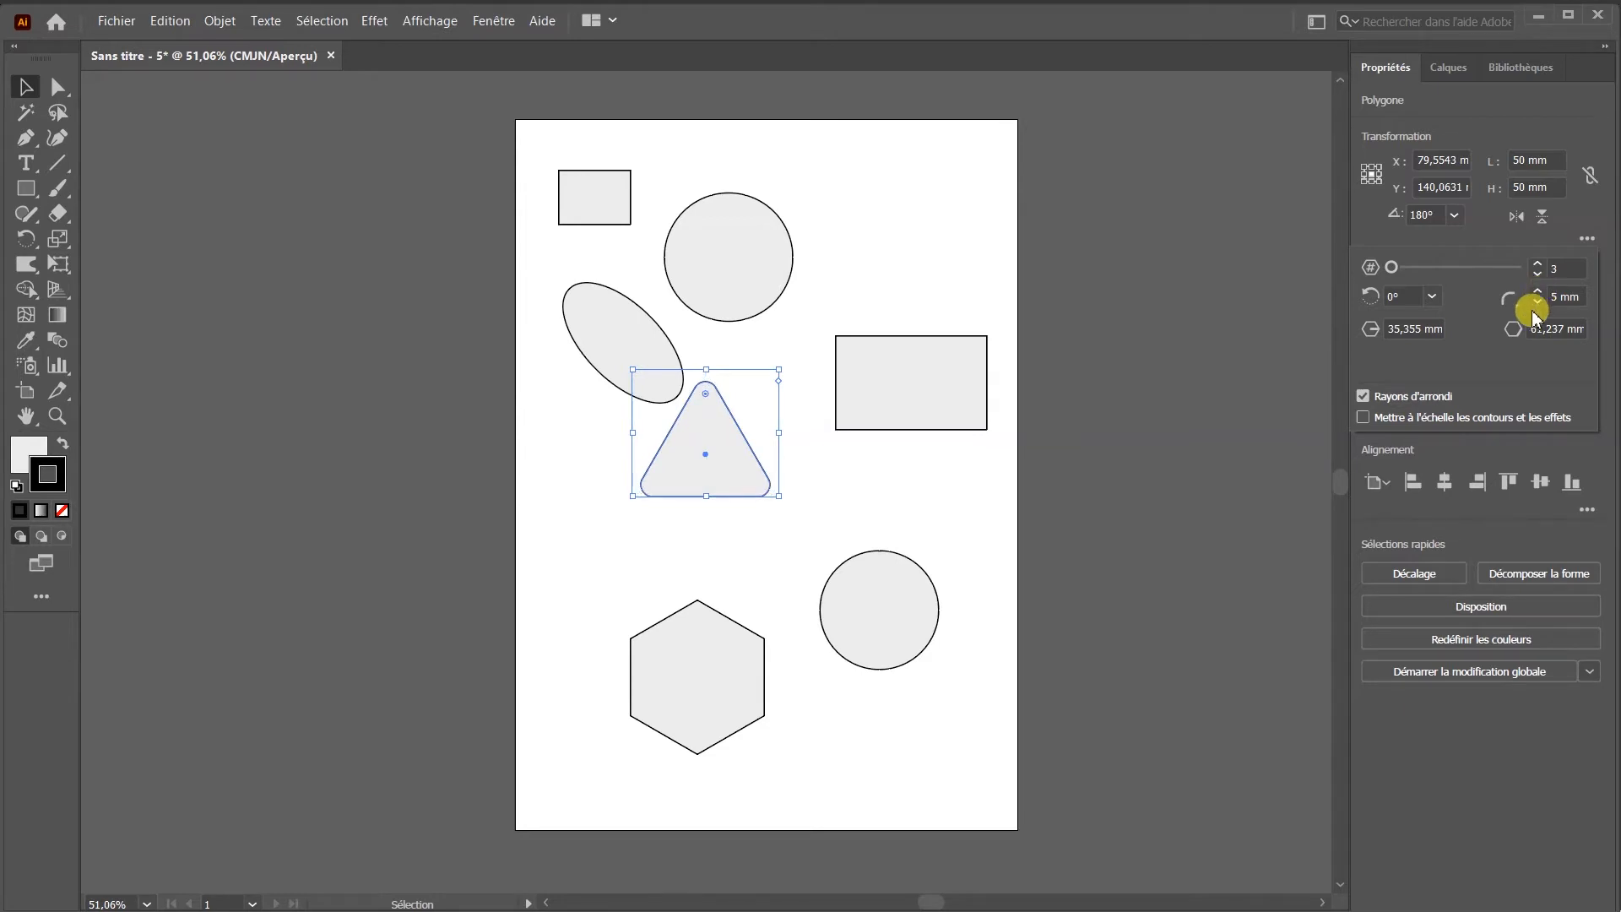
left_click(1516, 309)
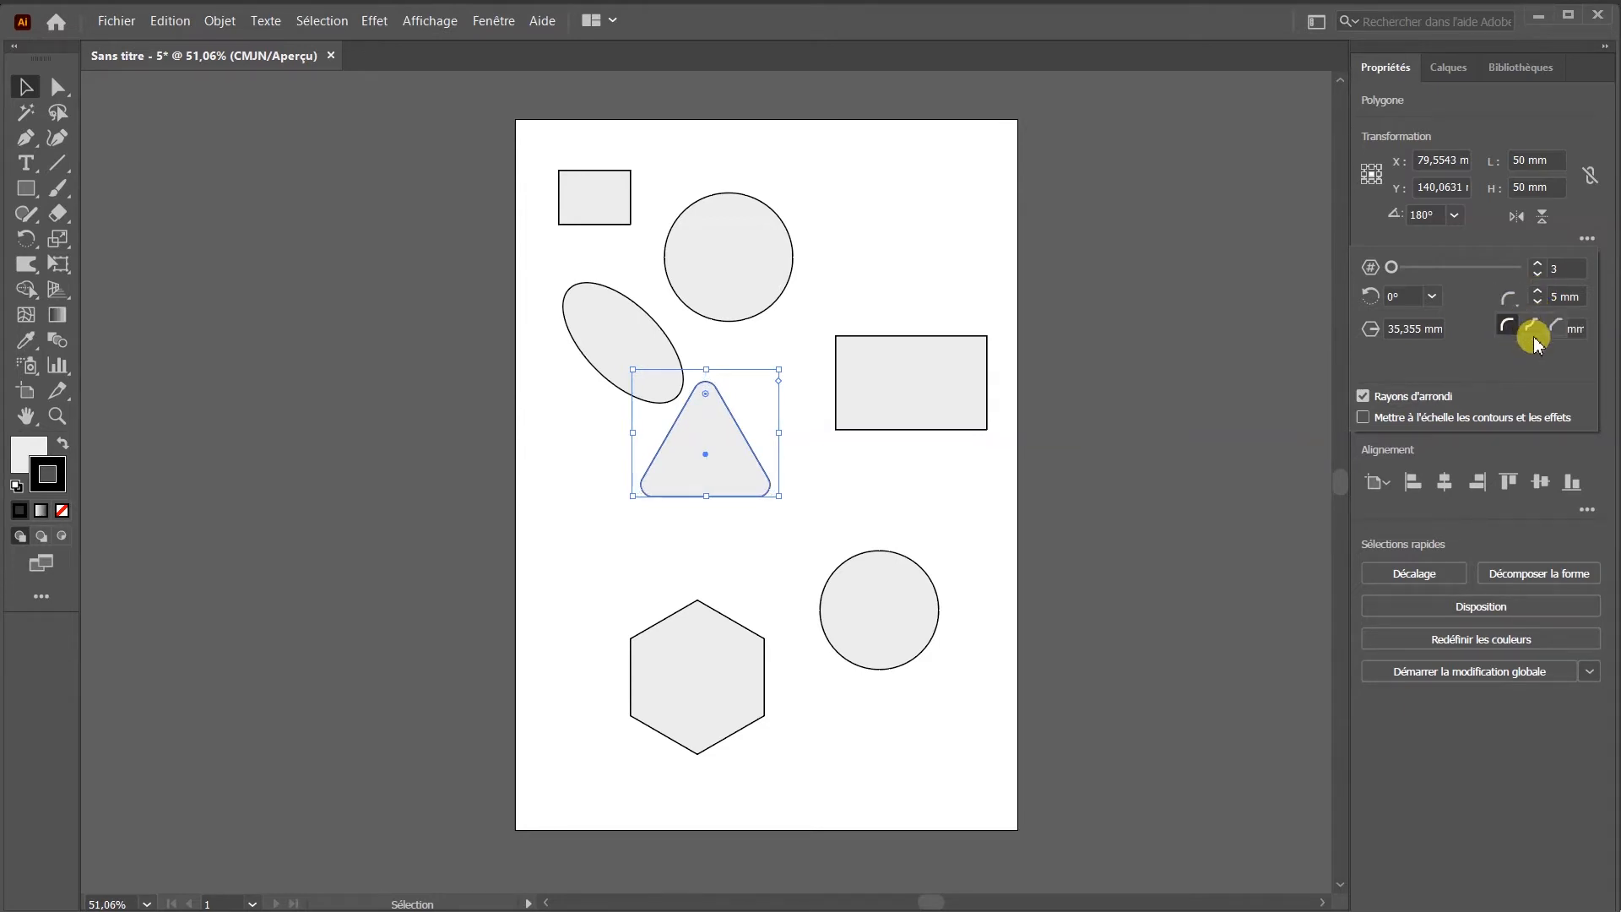
left_click(1536, 331)
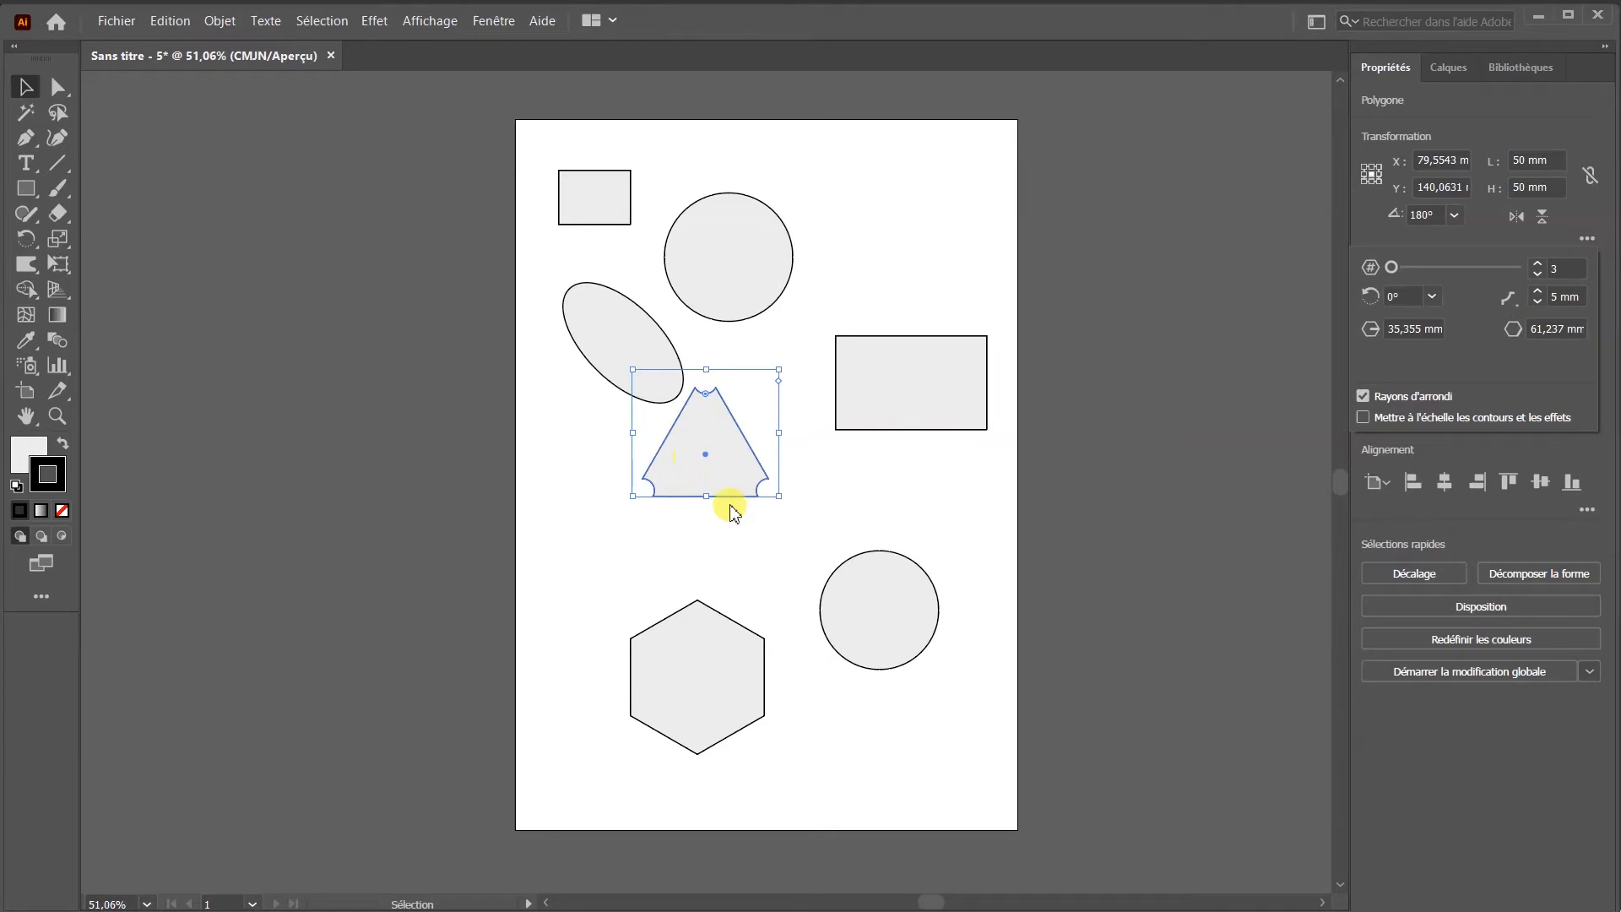
- Change the triangle's corners to the chamfer type with a 5 mm radius
left_click(1537, 292)
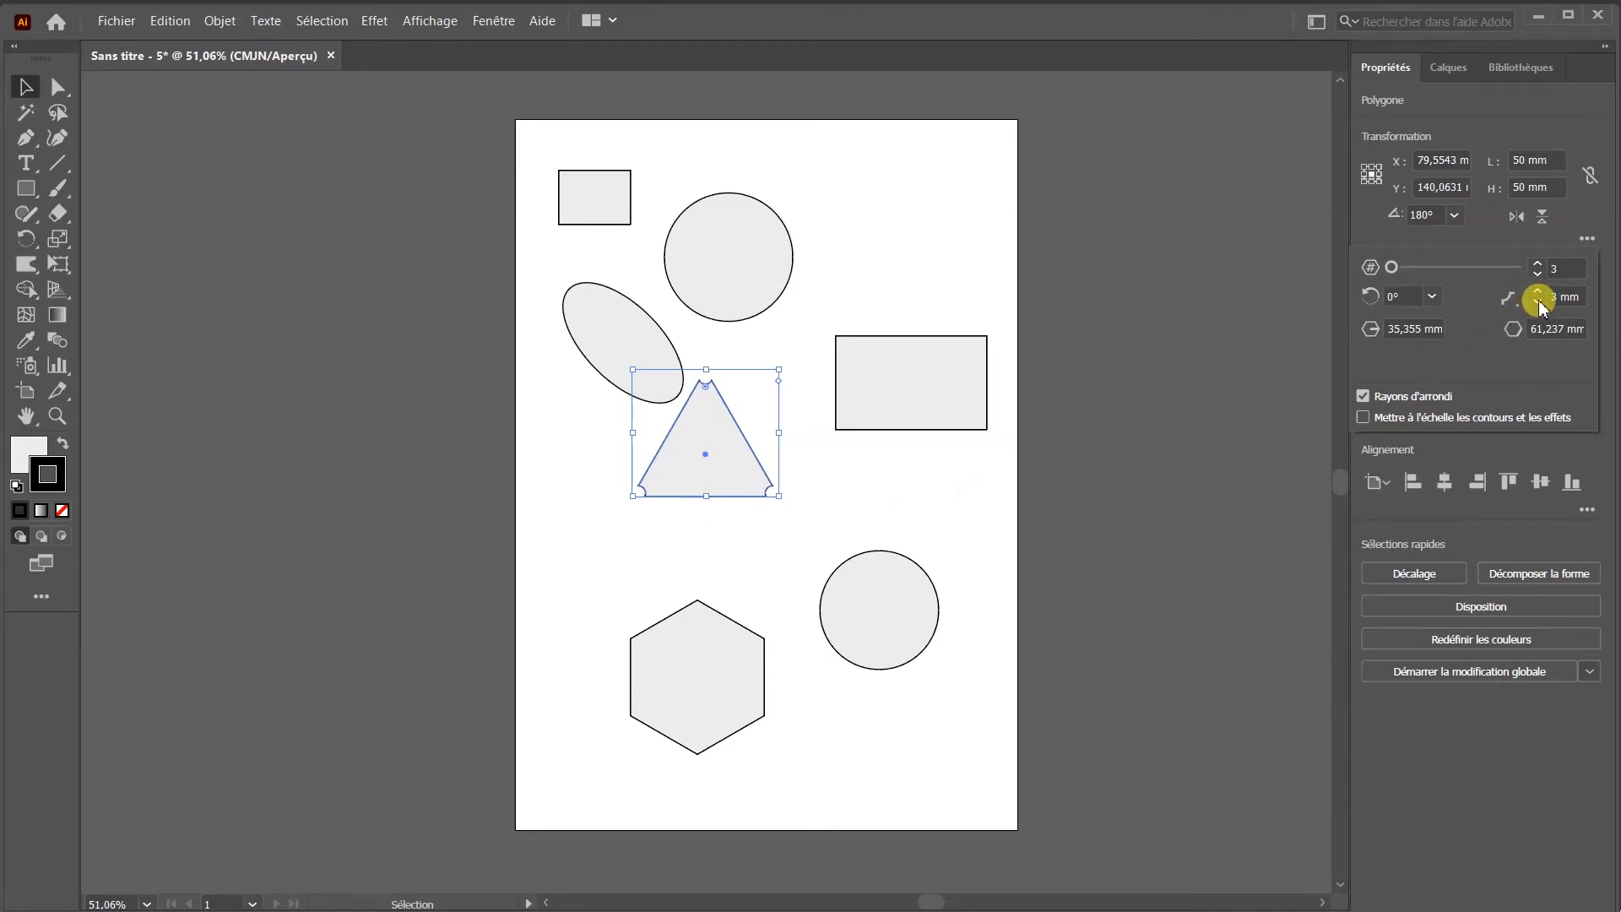
left_click(1513, 304)
left_click(1557, 330)
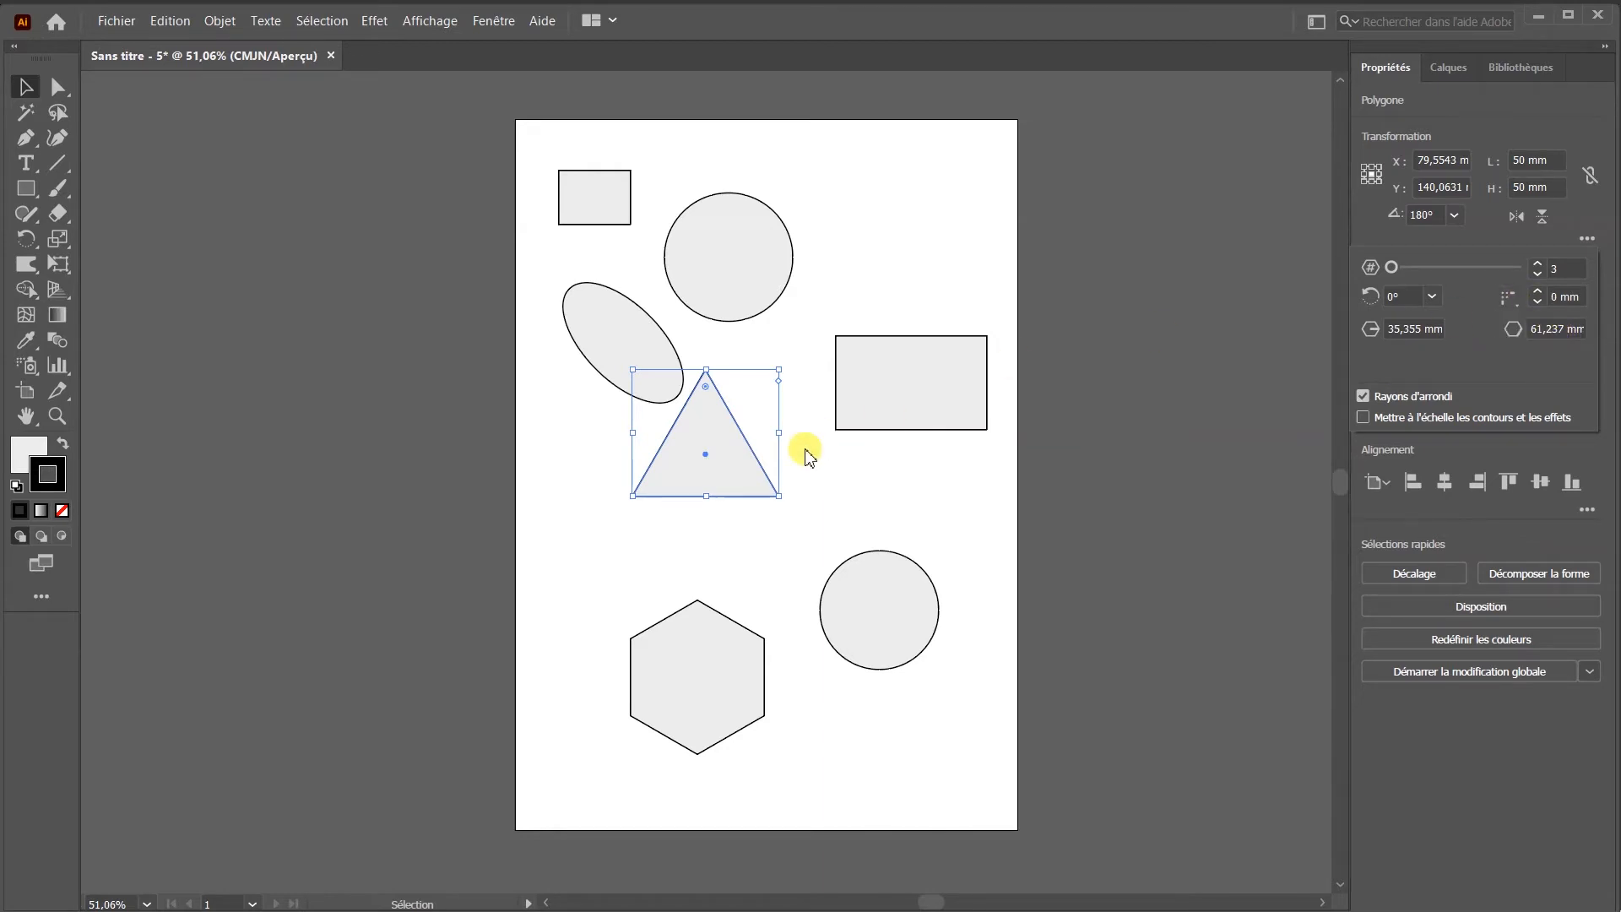
left_click(1538, 291)
left_click(1538, 291)
left_click(1512, 301)
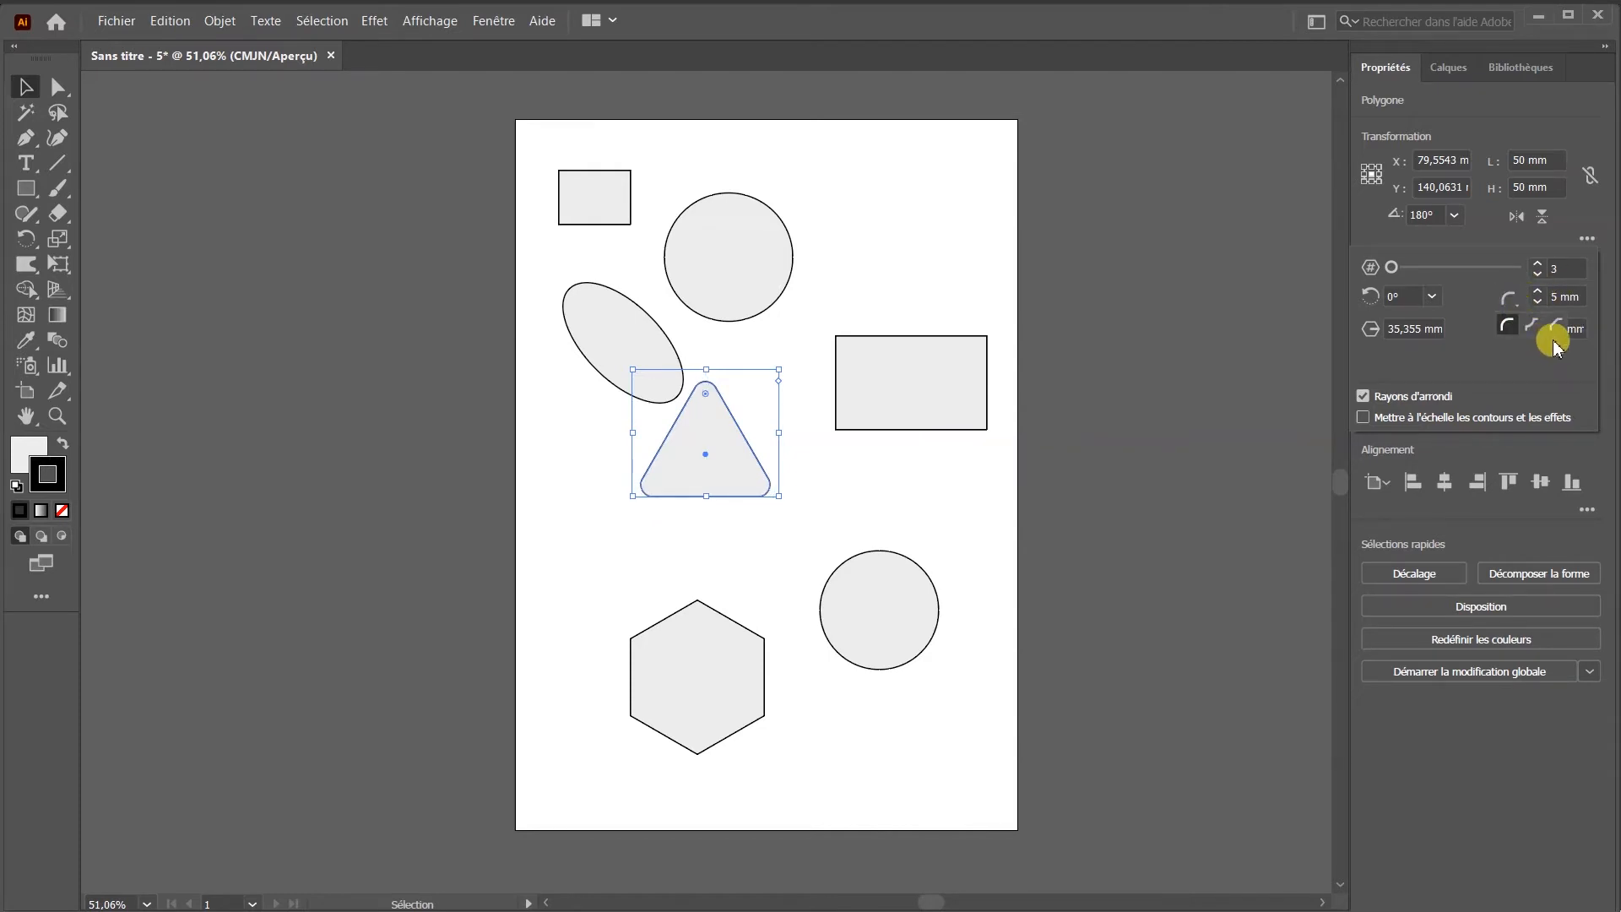
left_click(1557, 329)
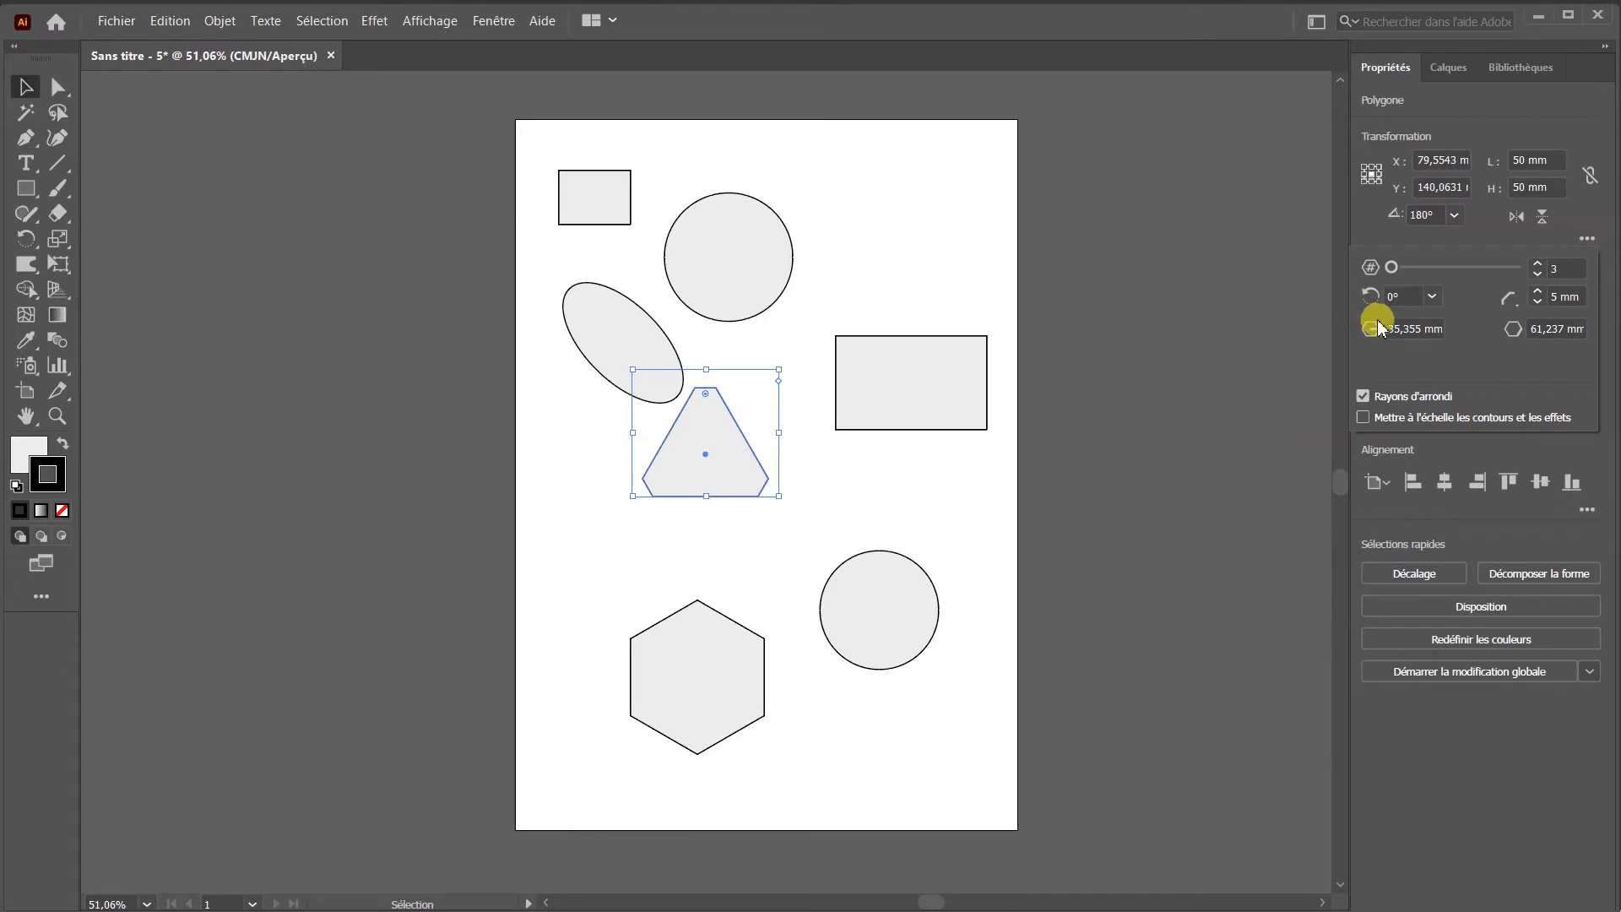
- Set the triangle's polygon radius to 50 mm
left_click(1421, 328)
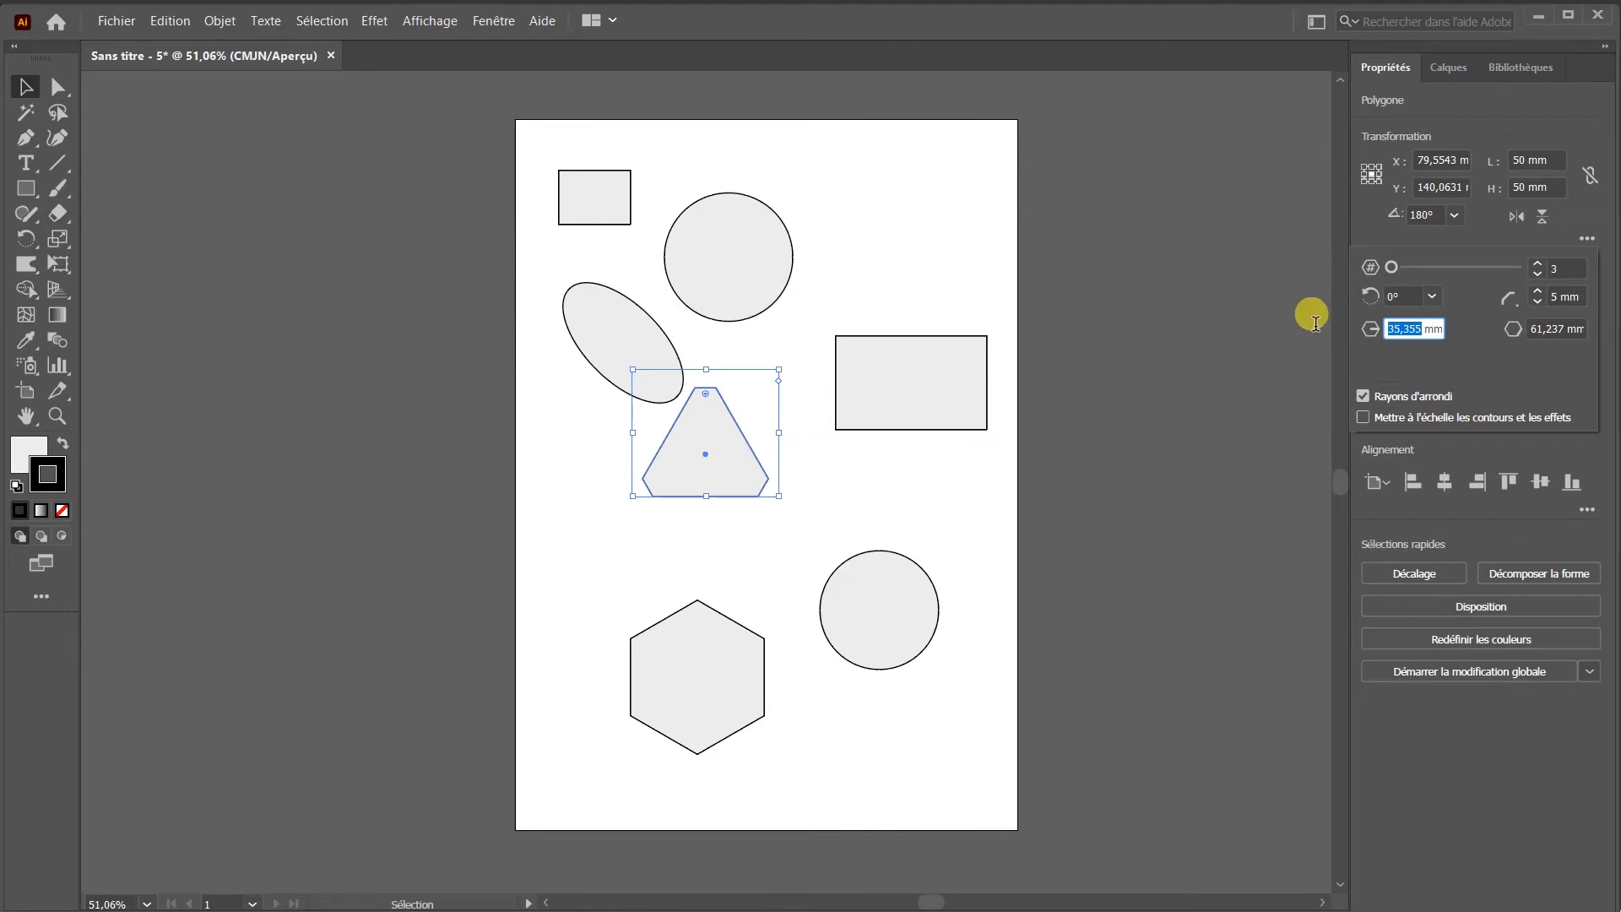
type("50")
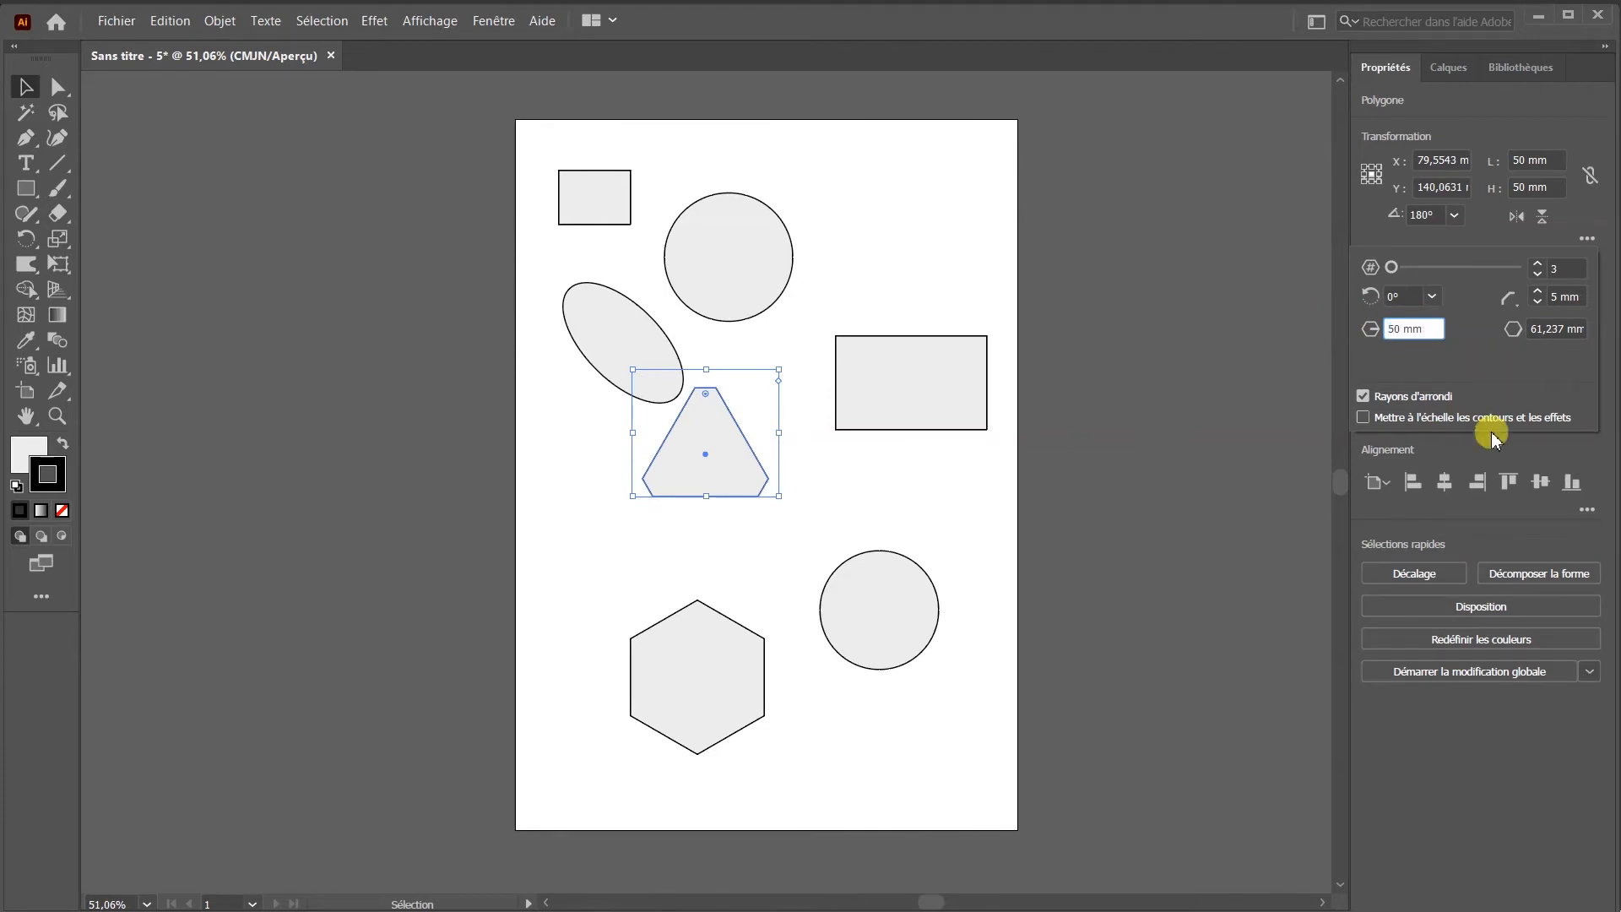
left_click(1459, 363)
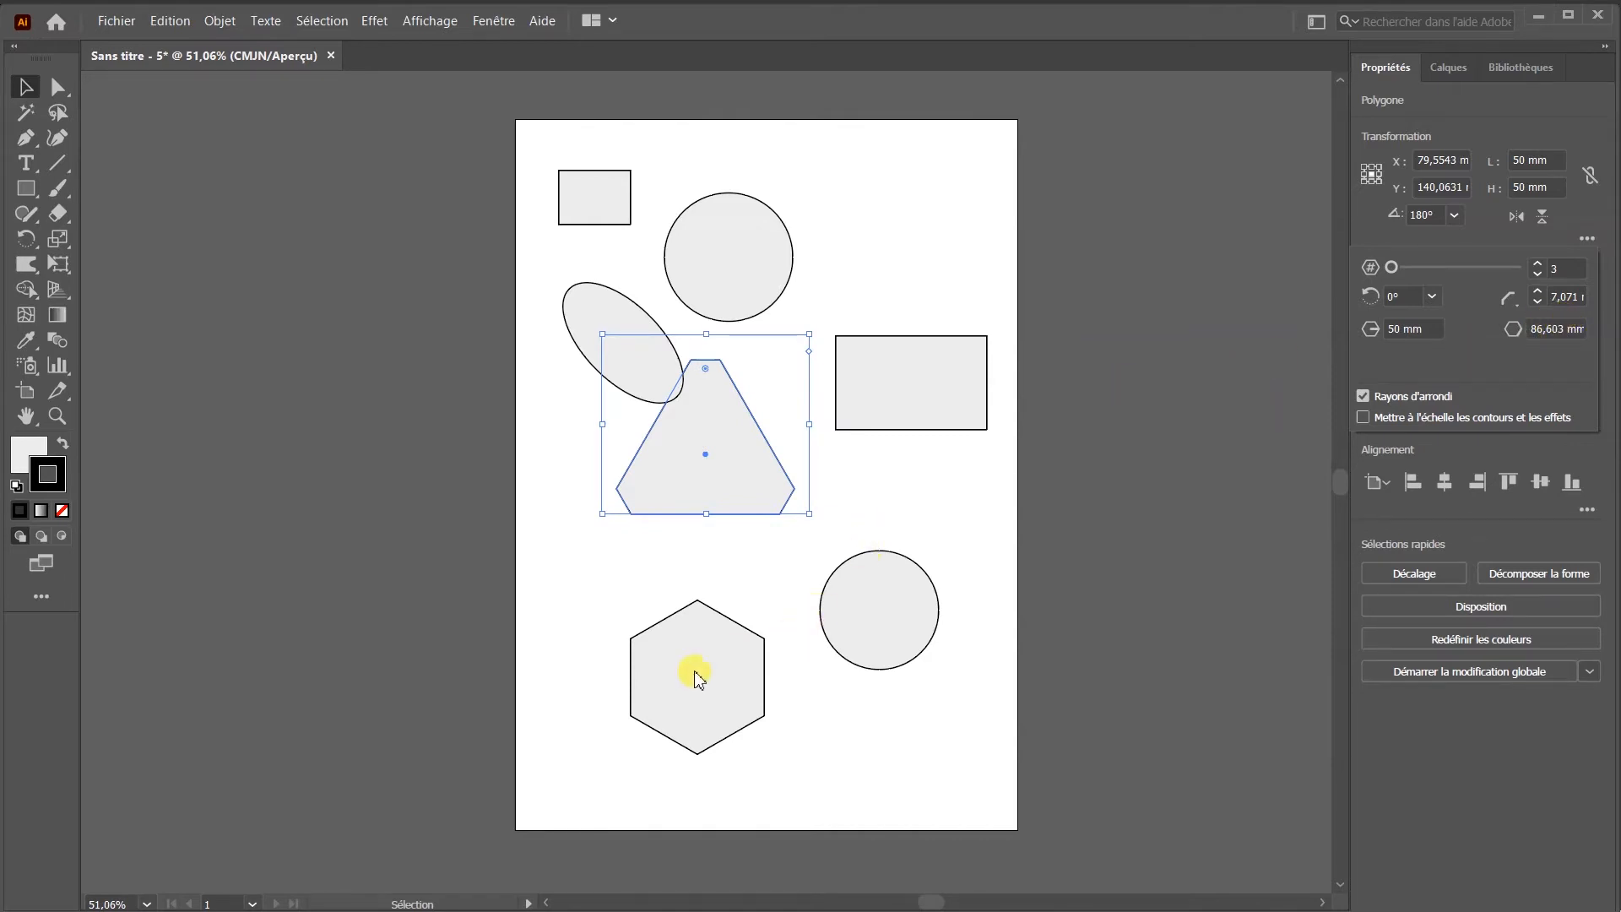
- Shift the large rectangle slightly up and left, and draw a rectangle about 57.5 × 34.9 mm below the triangle with the Shaper tool
mouse_move(930, 361)
left_mouse_down()
mouse_move(942, 492)
mouse_move(901, 351)
left_mouse_up()
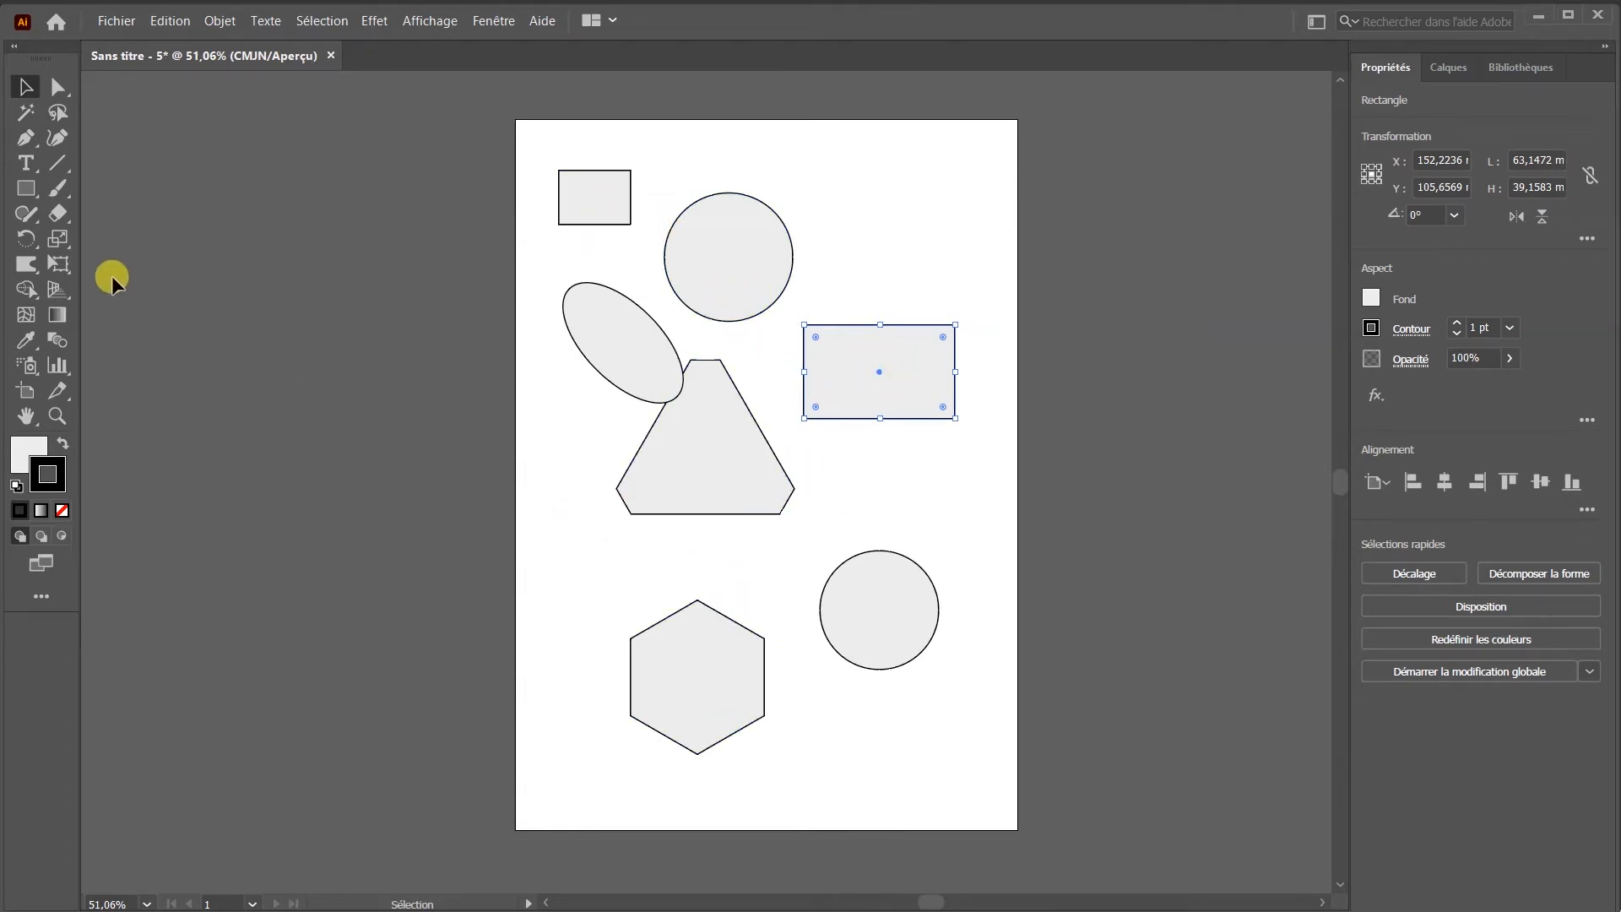
left_click(24, 188)
left_click(25, 214)
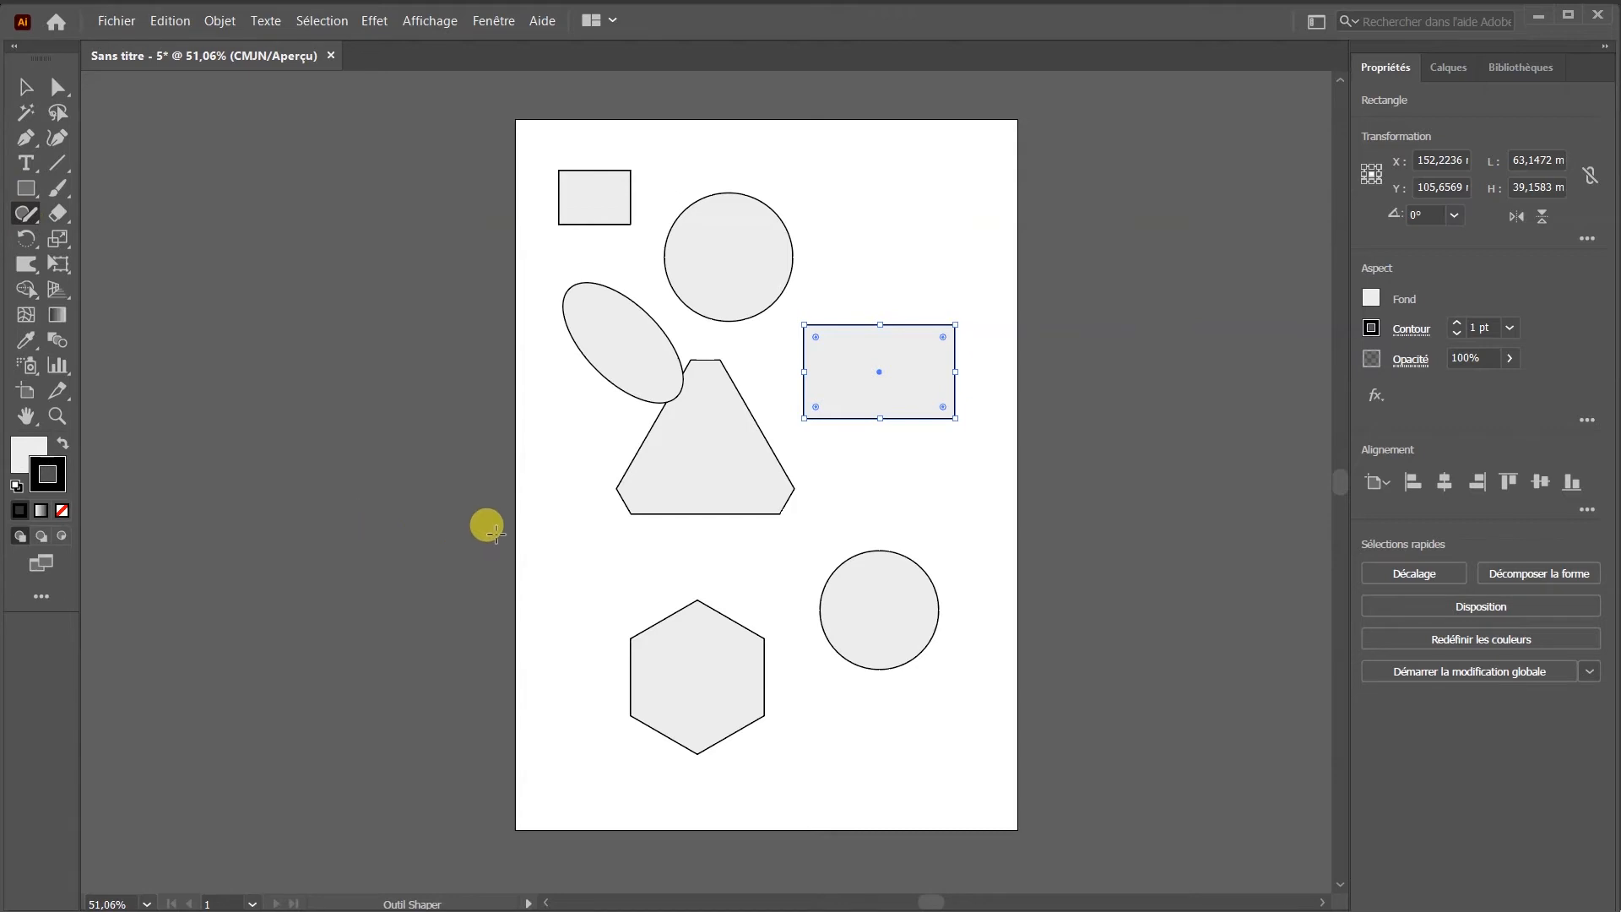
mouse_move(547, 532)
left_mouse_down()
mouse_move(611, 602)
mouse_move(677, 605)
mouse_move(683, 538)
mouse_move(544, 519)
left_mouse_up()
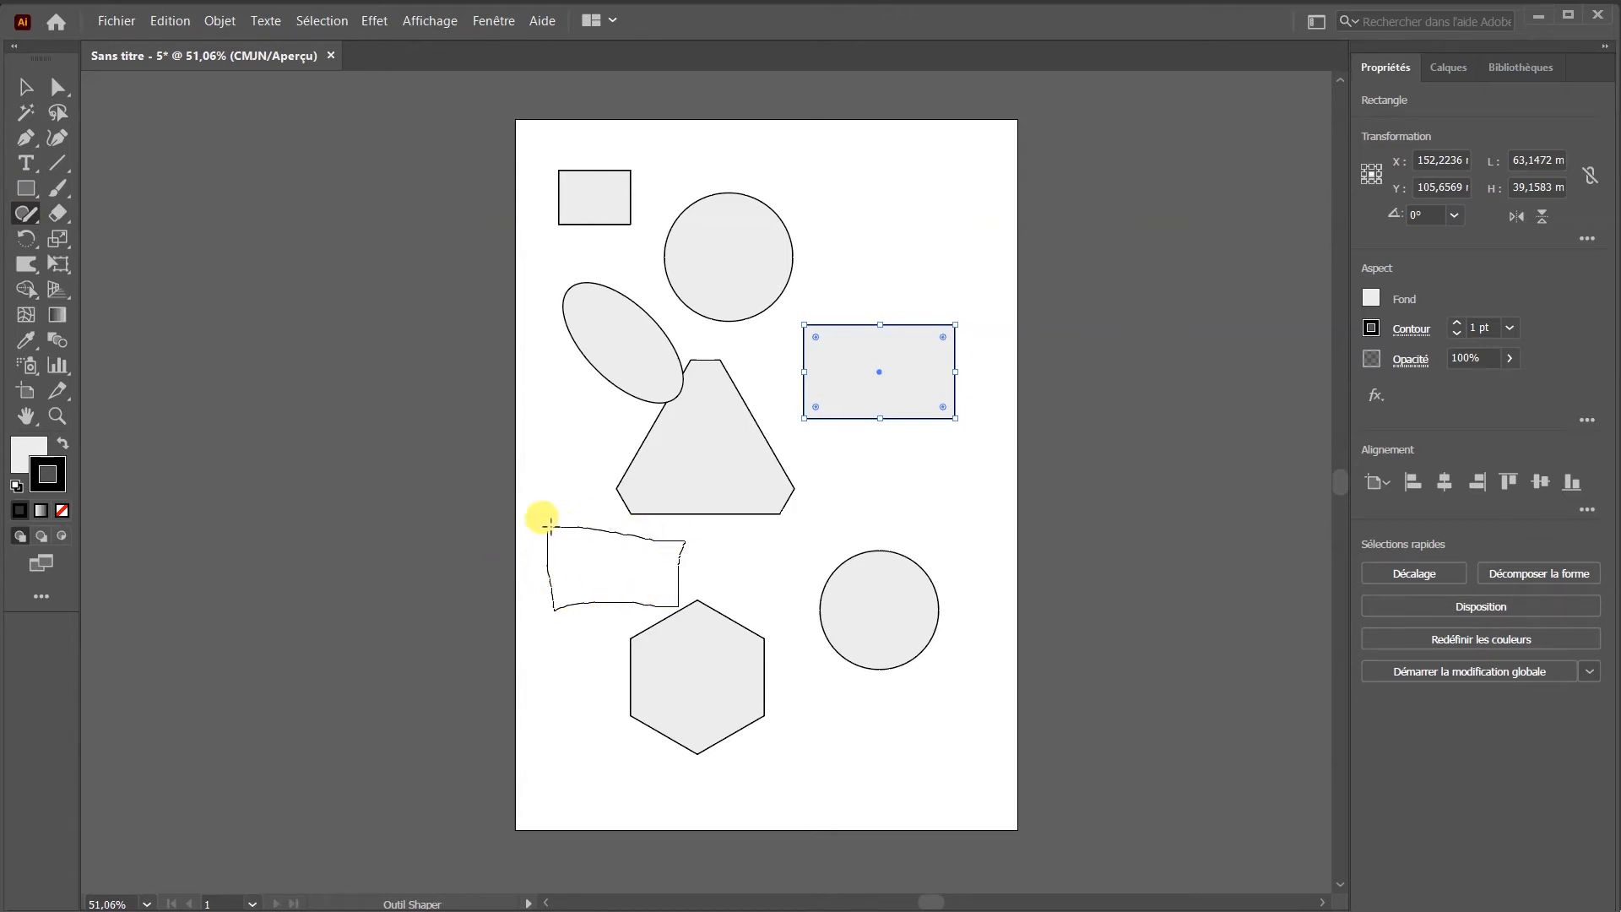
left_click(28, 87)
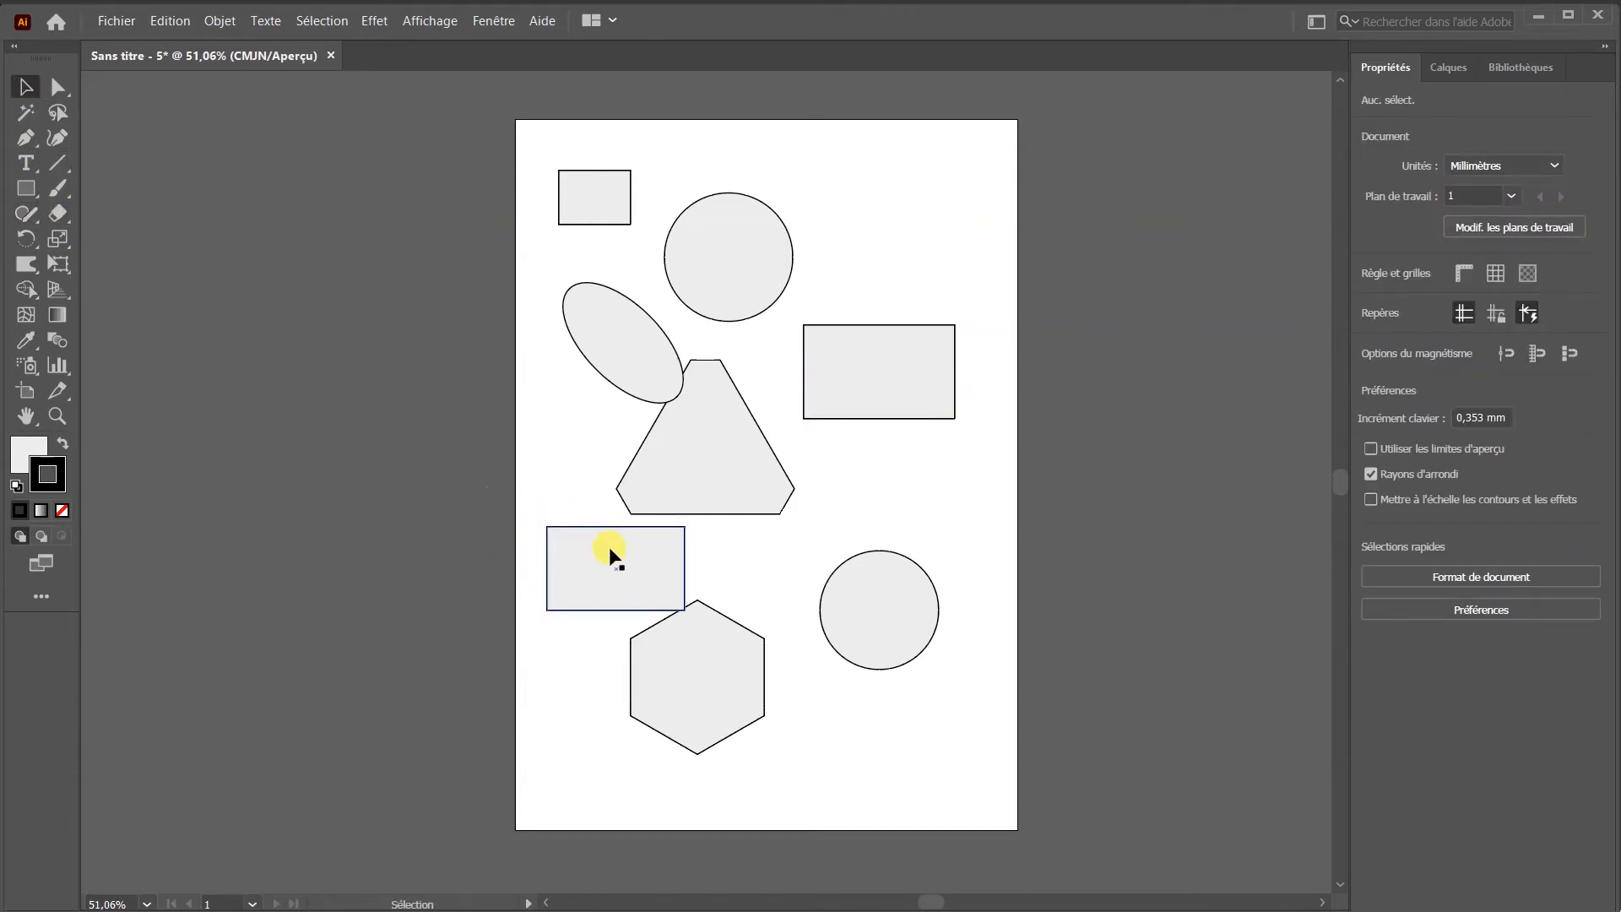
- Examine the corner radius settings in the new rectangle's additional transform options
left_click(616, 553)
left_click(1584, 239)
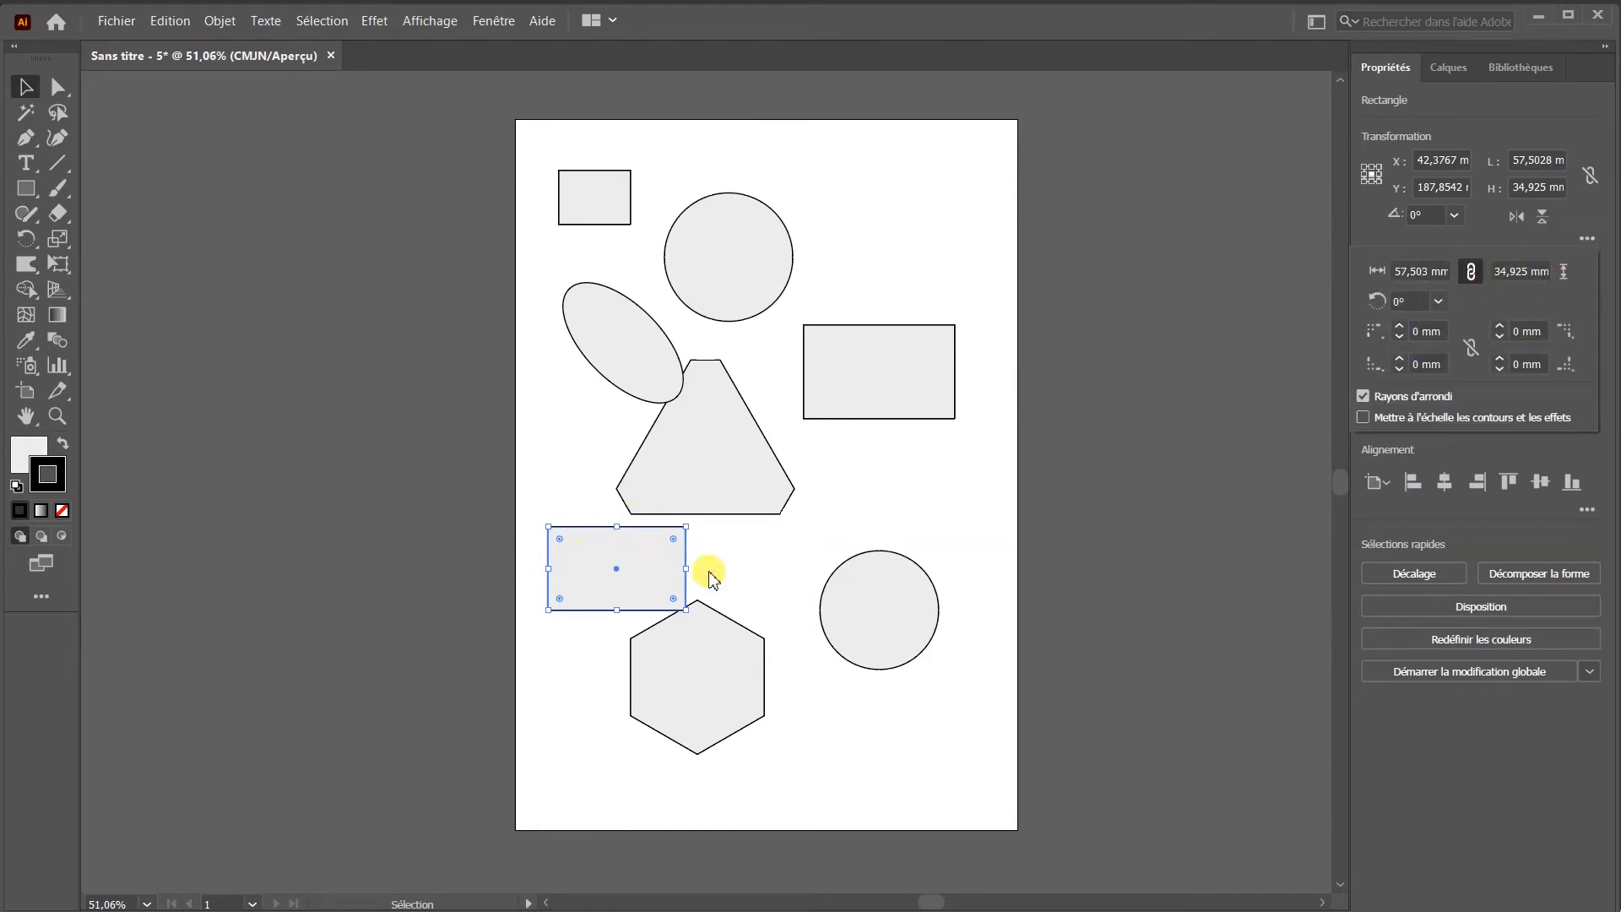
left_click(1385, 338)
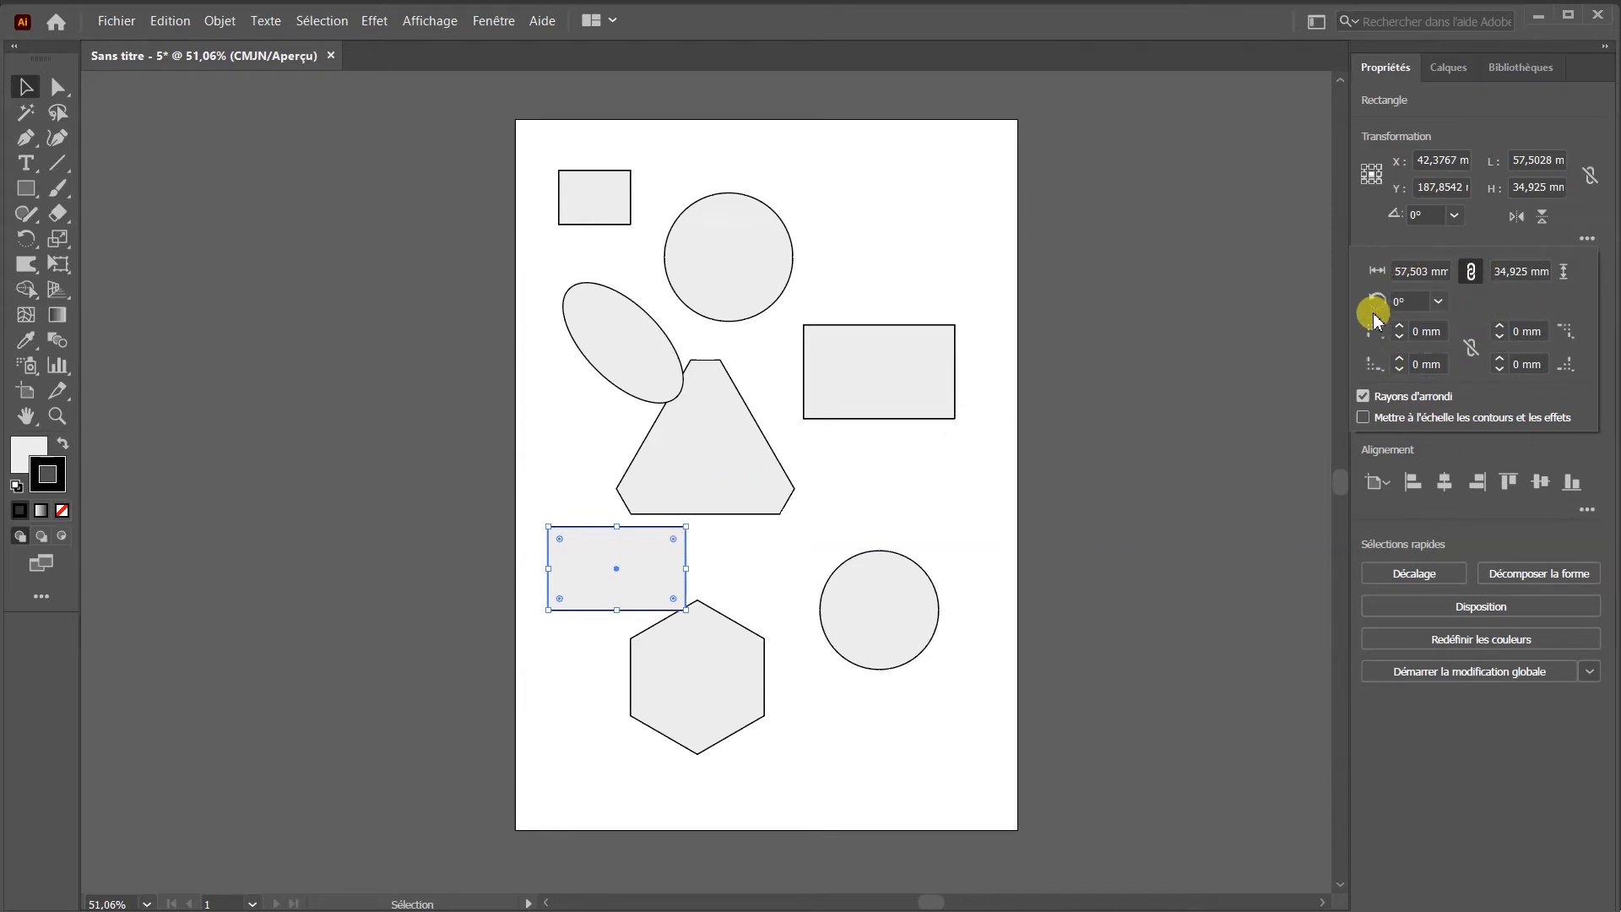
left_click(733, 570)
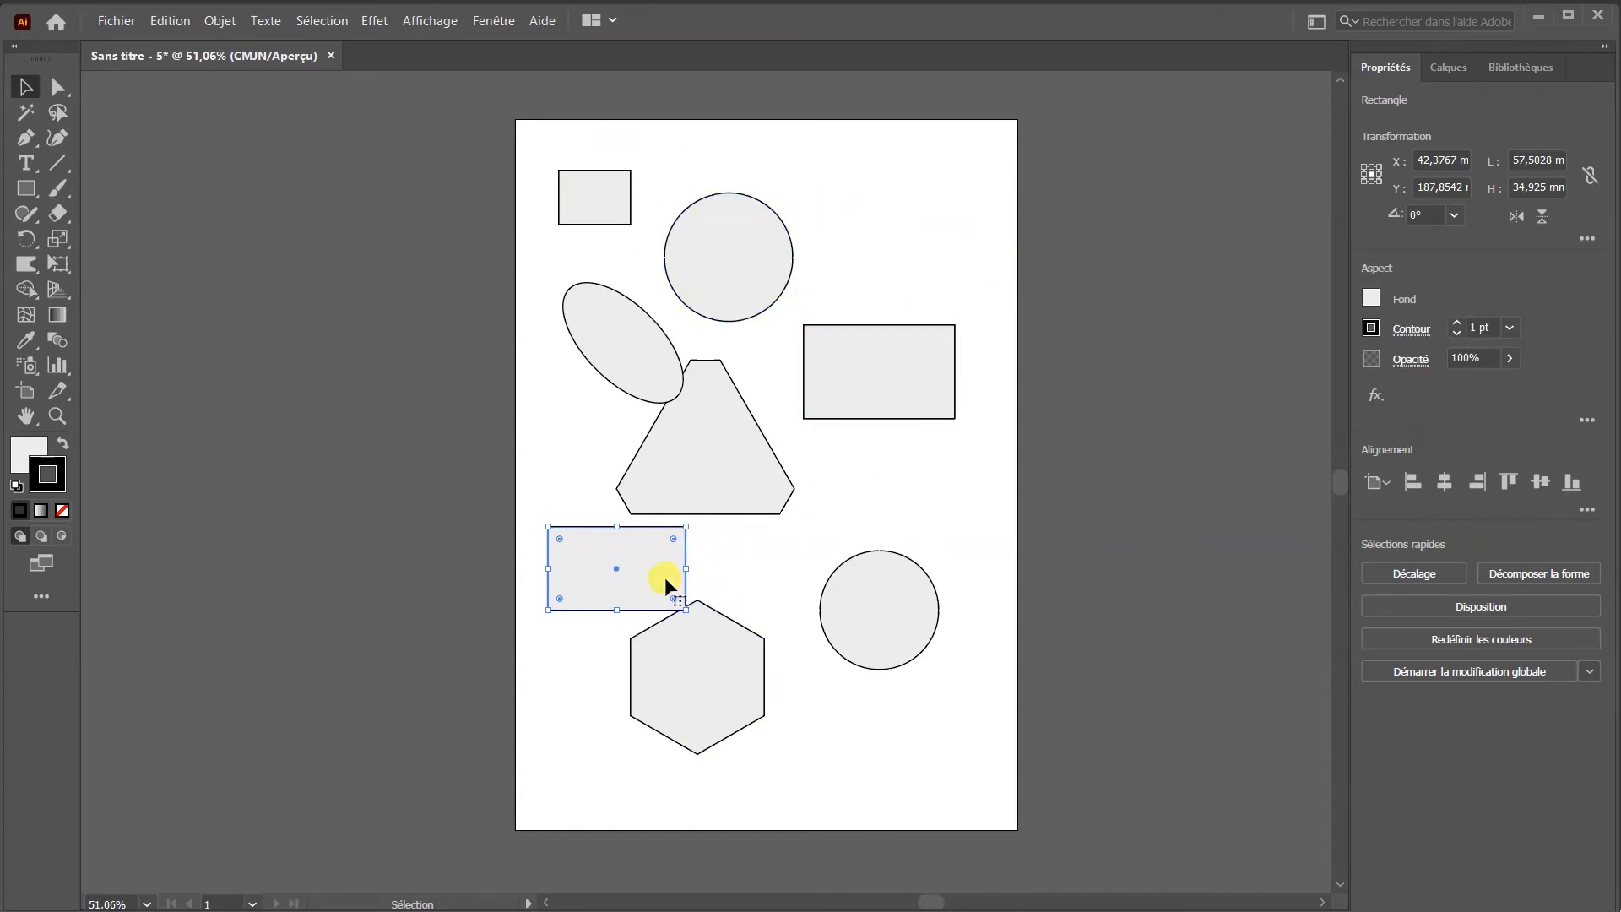
- Try to adjust the new rectangle's corners with the corner widget while the whole shape is selected
left_click(549, 477)
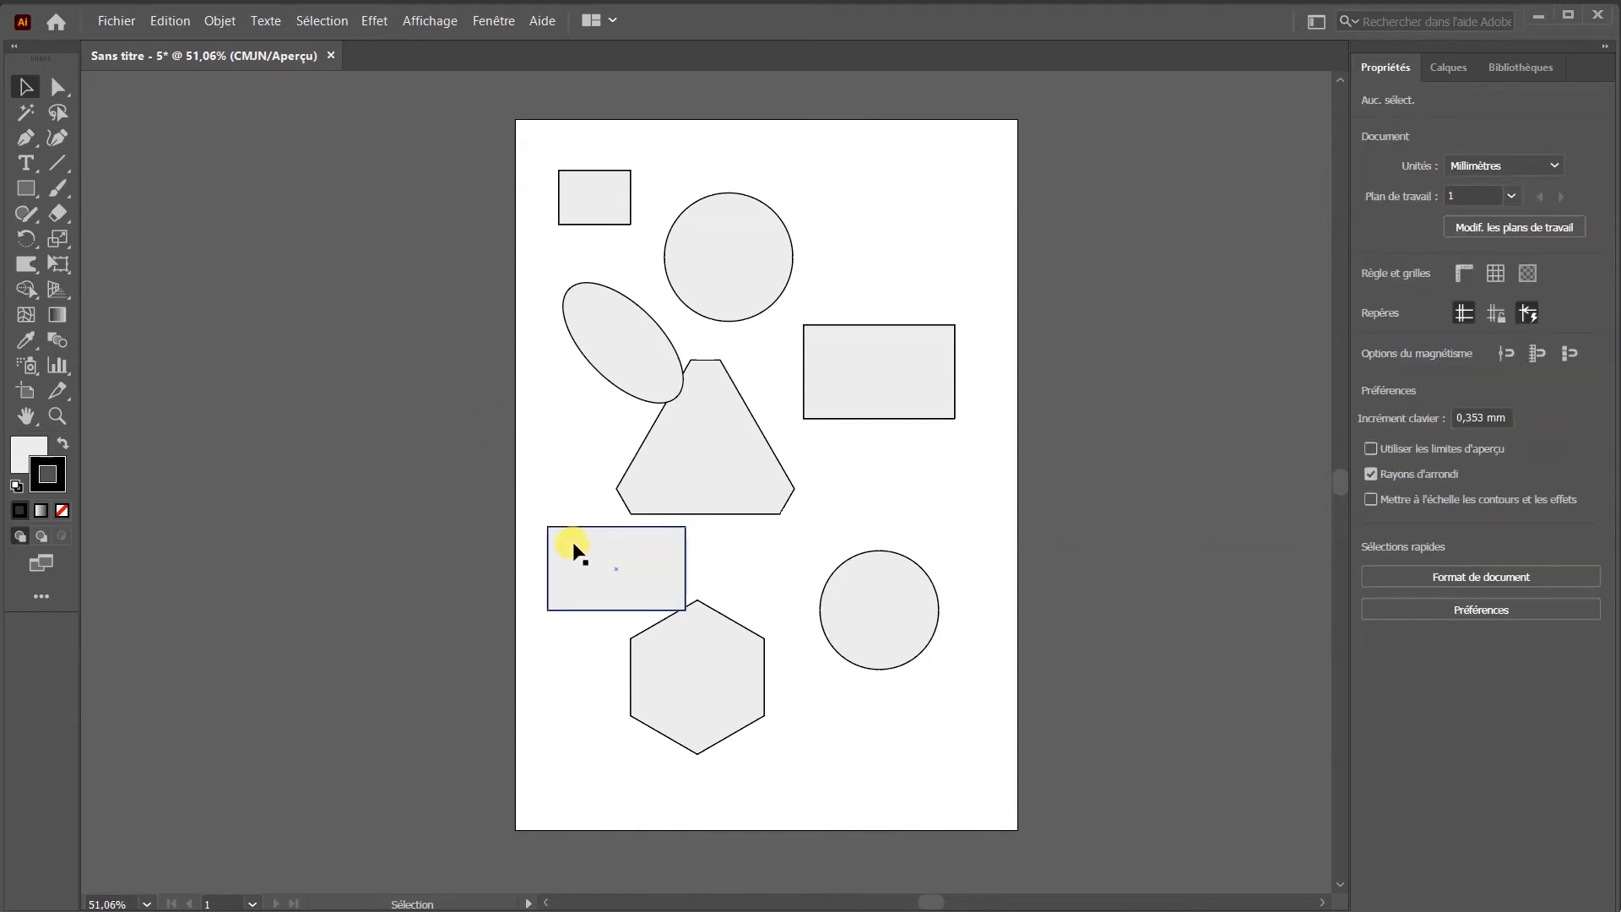
left_click(567, 554)
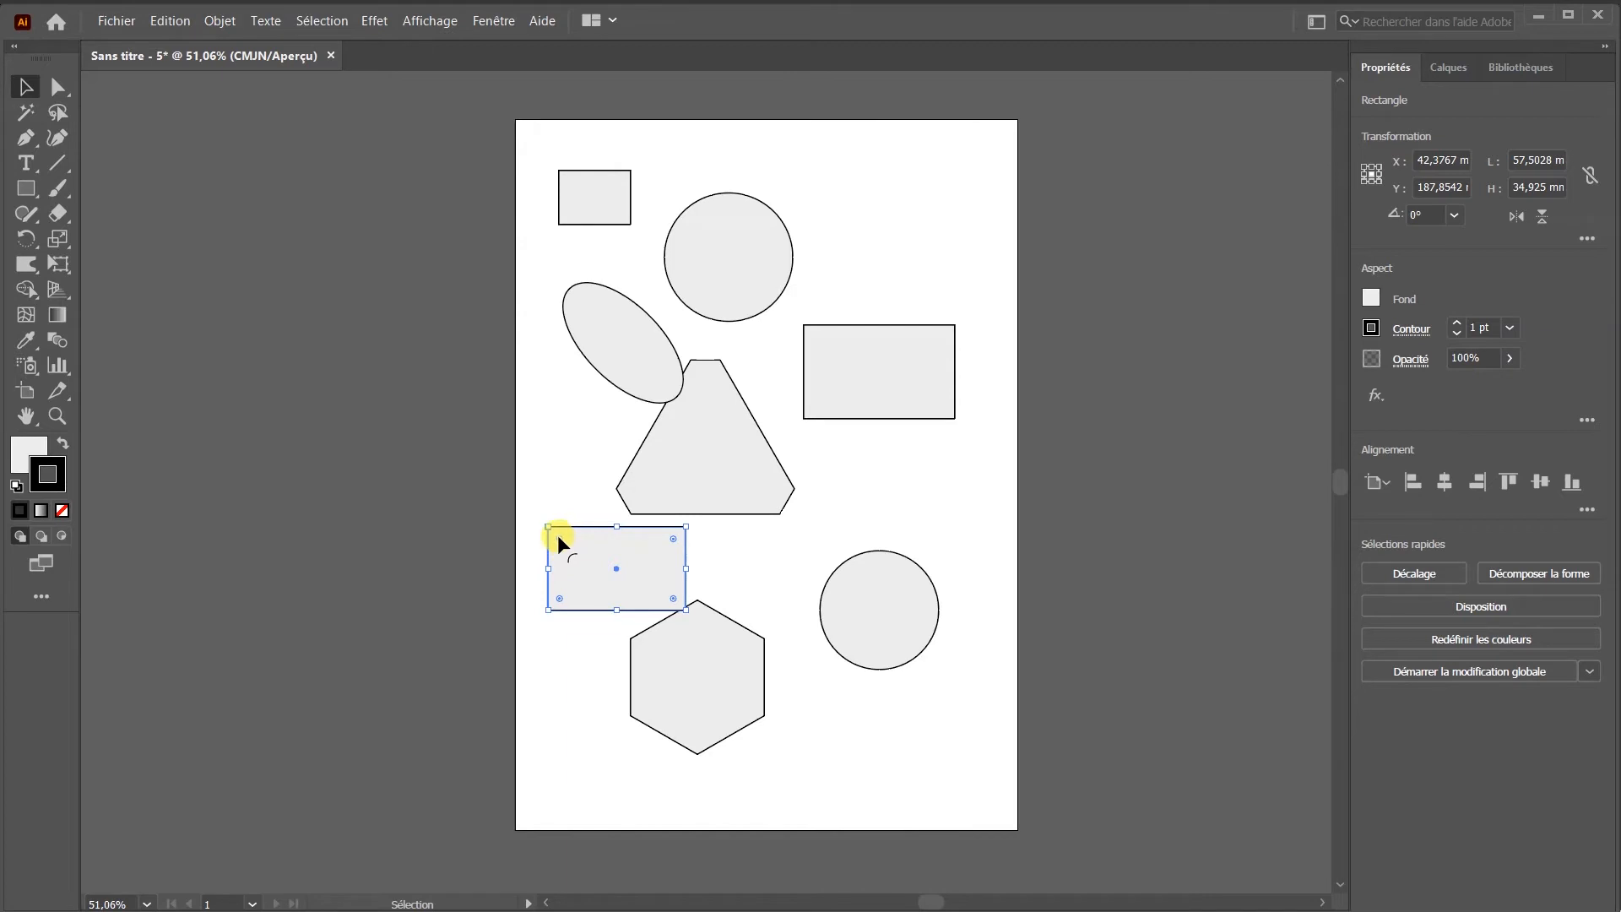
mouse_move(560, 538)
left_mouse_down()
mouse_move(578, 561)
mouse_move(536, 516)
left_mouse_up()
left_click(586, 481)
left_click(589, 549)
left_click(209, 193)
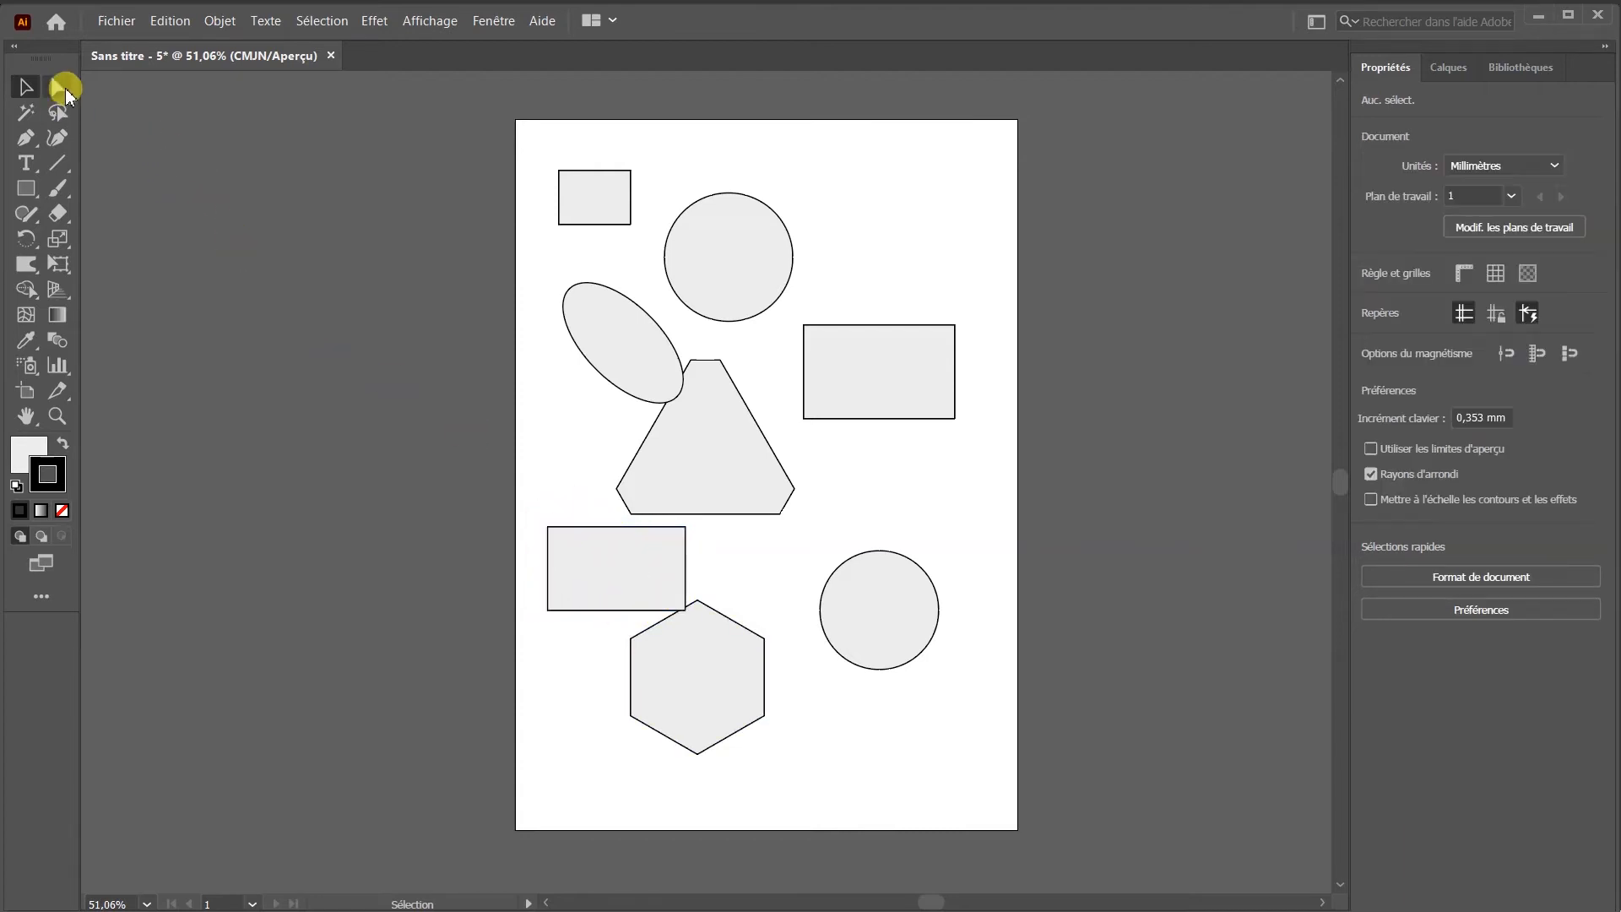
- Round only the new rectangle's upper-left corner with a large radius using Direct Selection
left_click(63, 94)
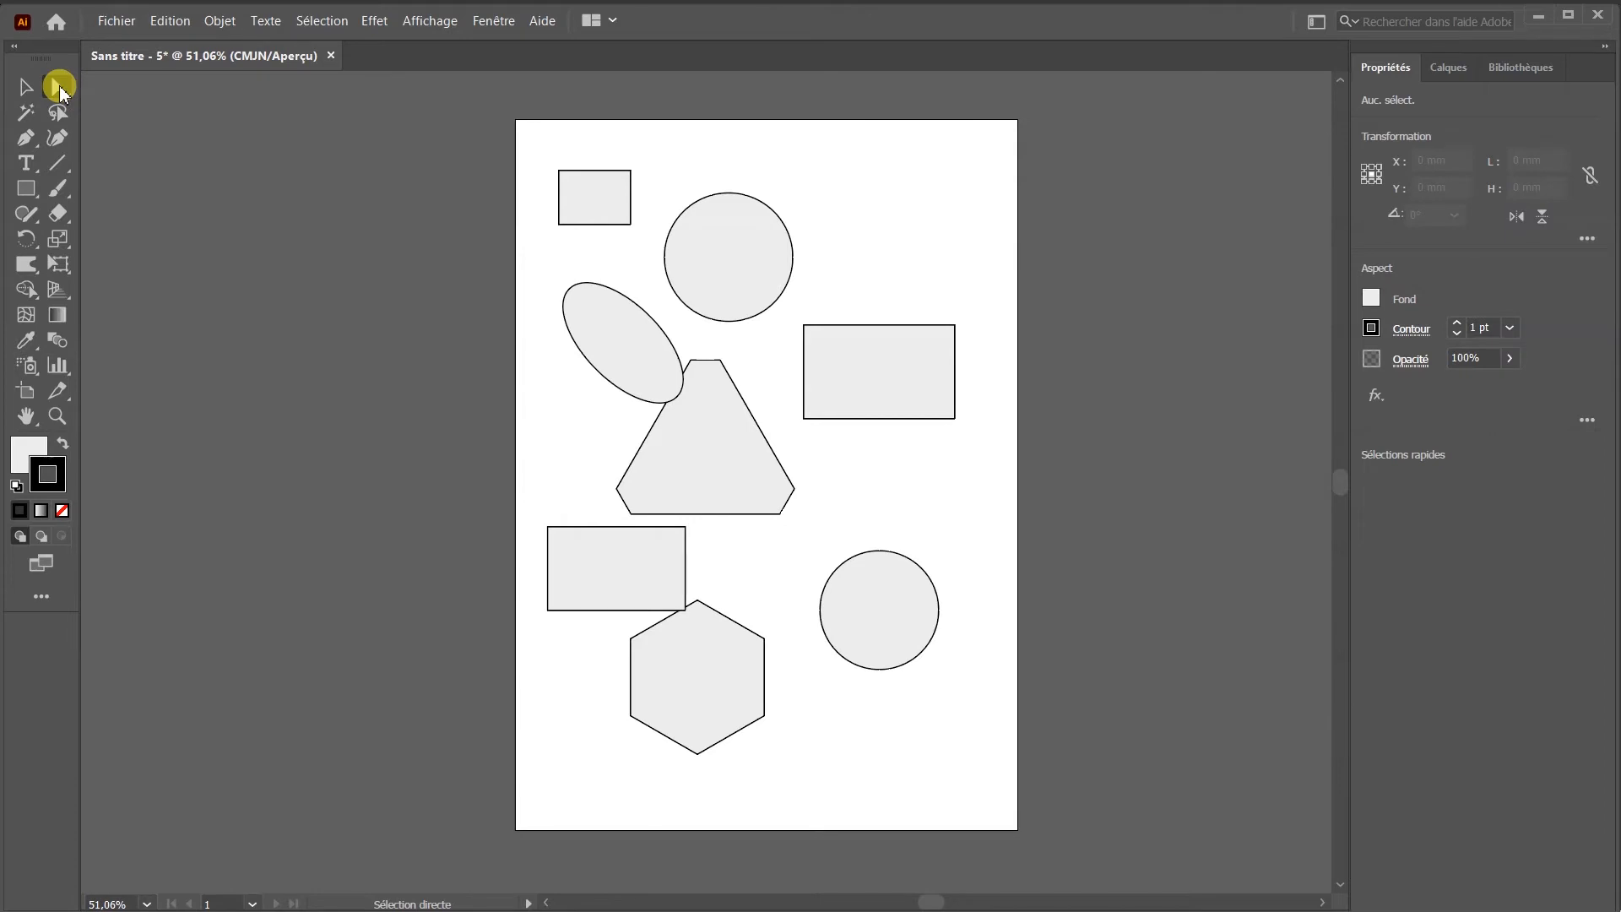
left_click(558, 539)
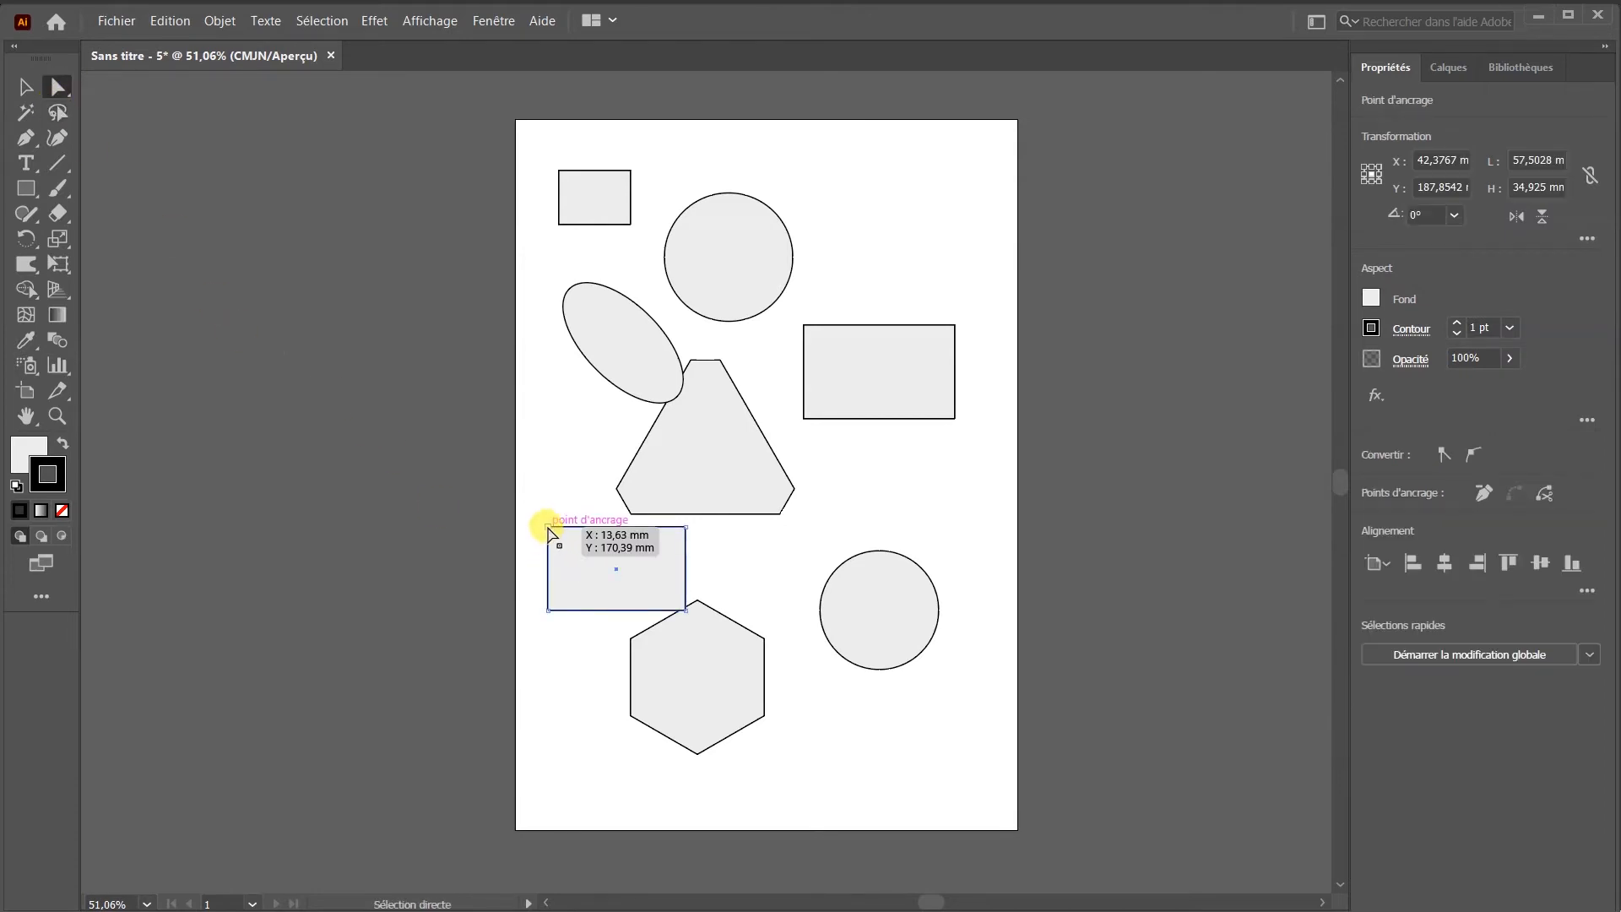
left_click(548, 528)
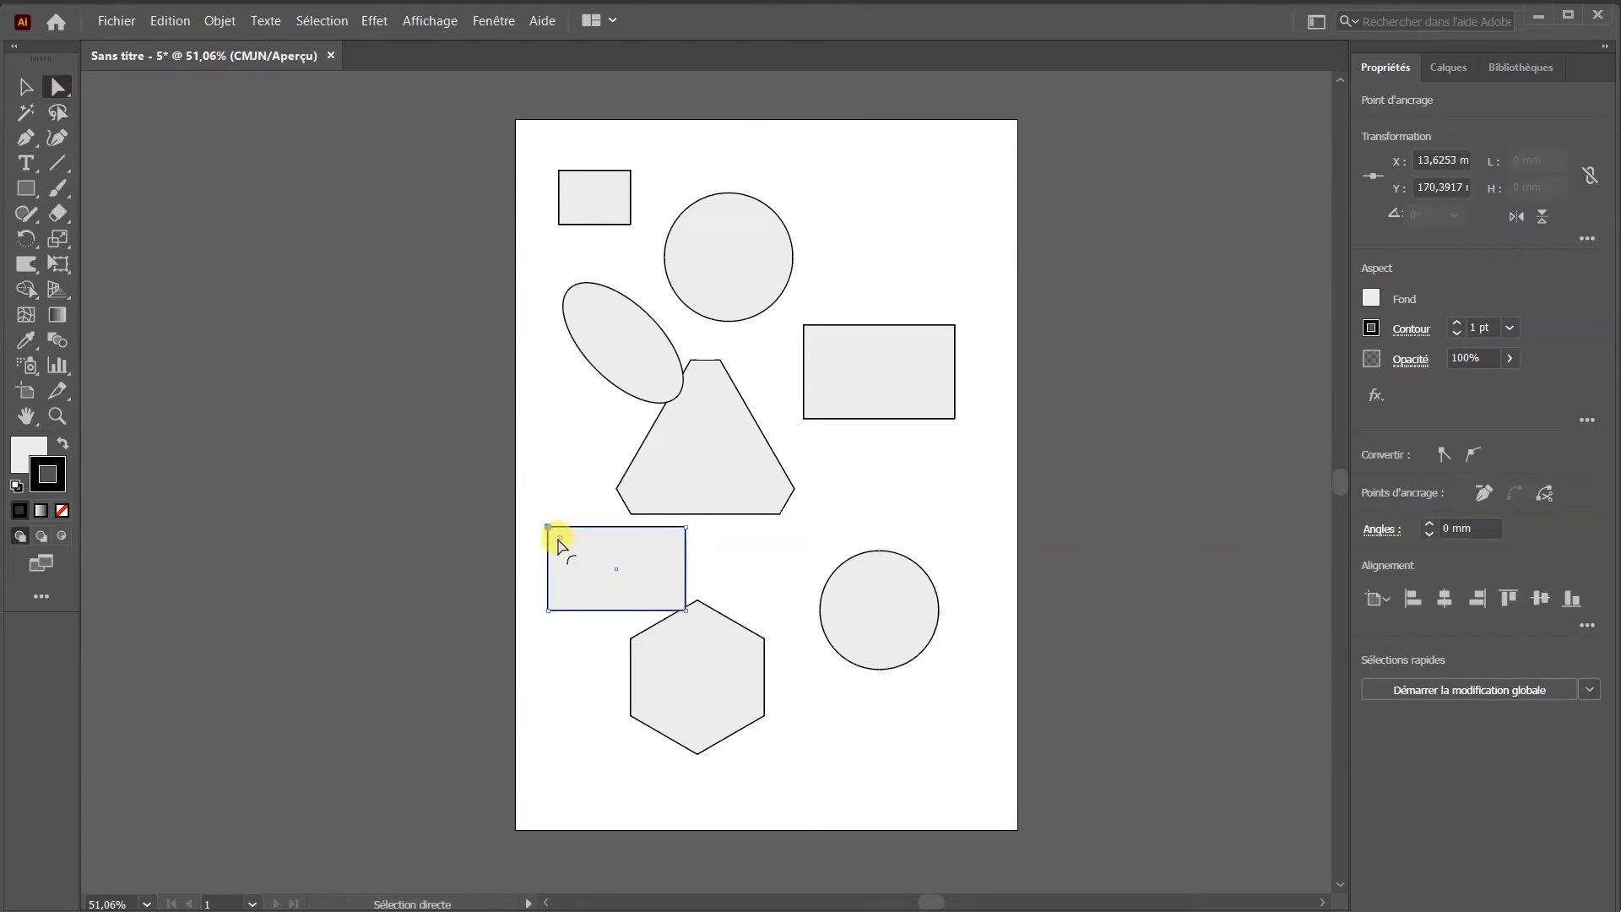
left_click_drag(561, 544, 615, 587)
- Round the rectangle's upper-right, lower-right and lower-left corners individually with smaller radii, the lower-right one at about 5.9 mm
left_click(685, 528)
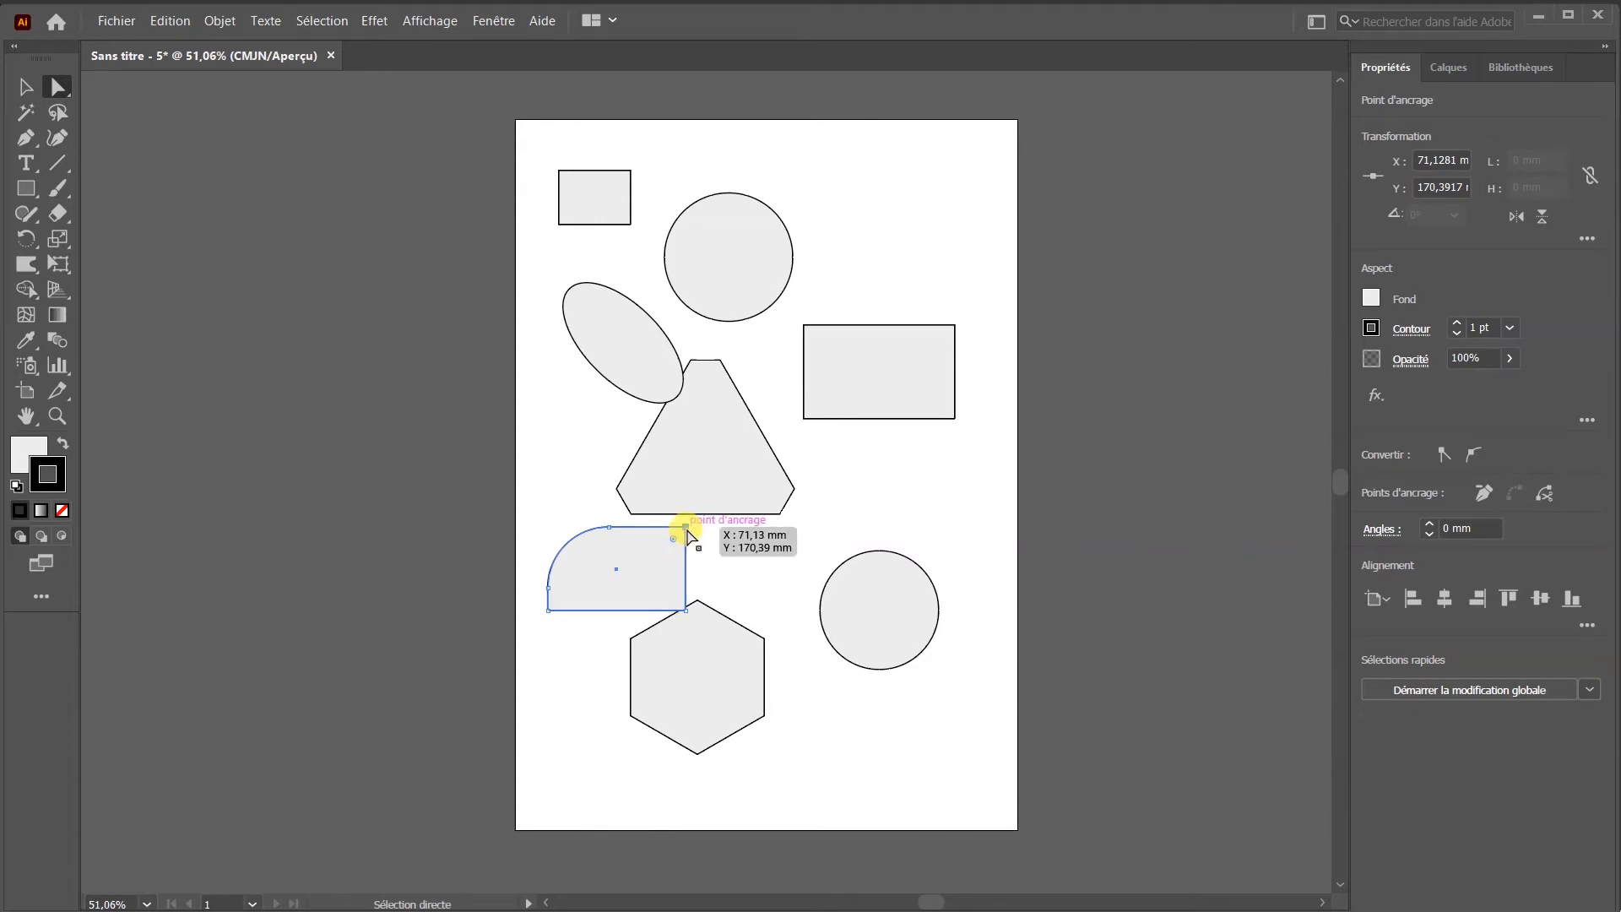
left_click_drag(675, 544, 672, 602)
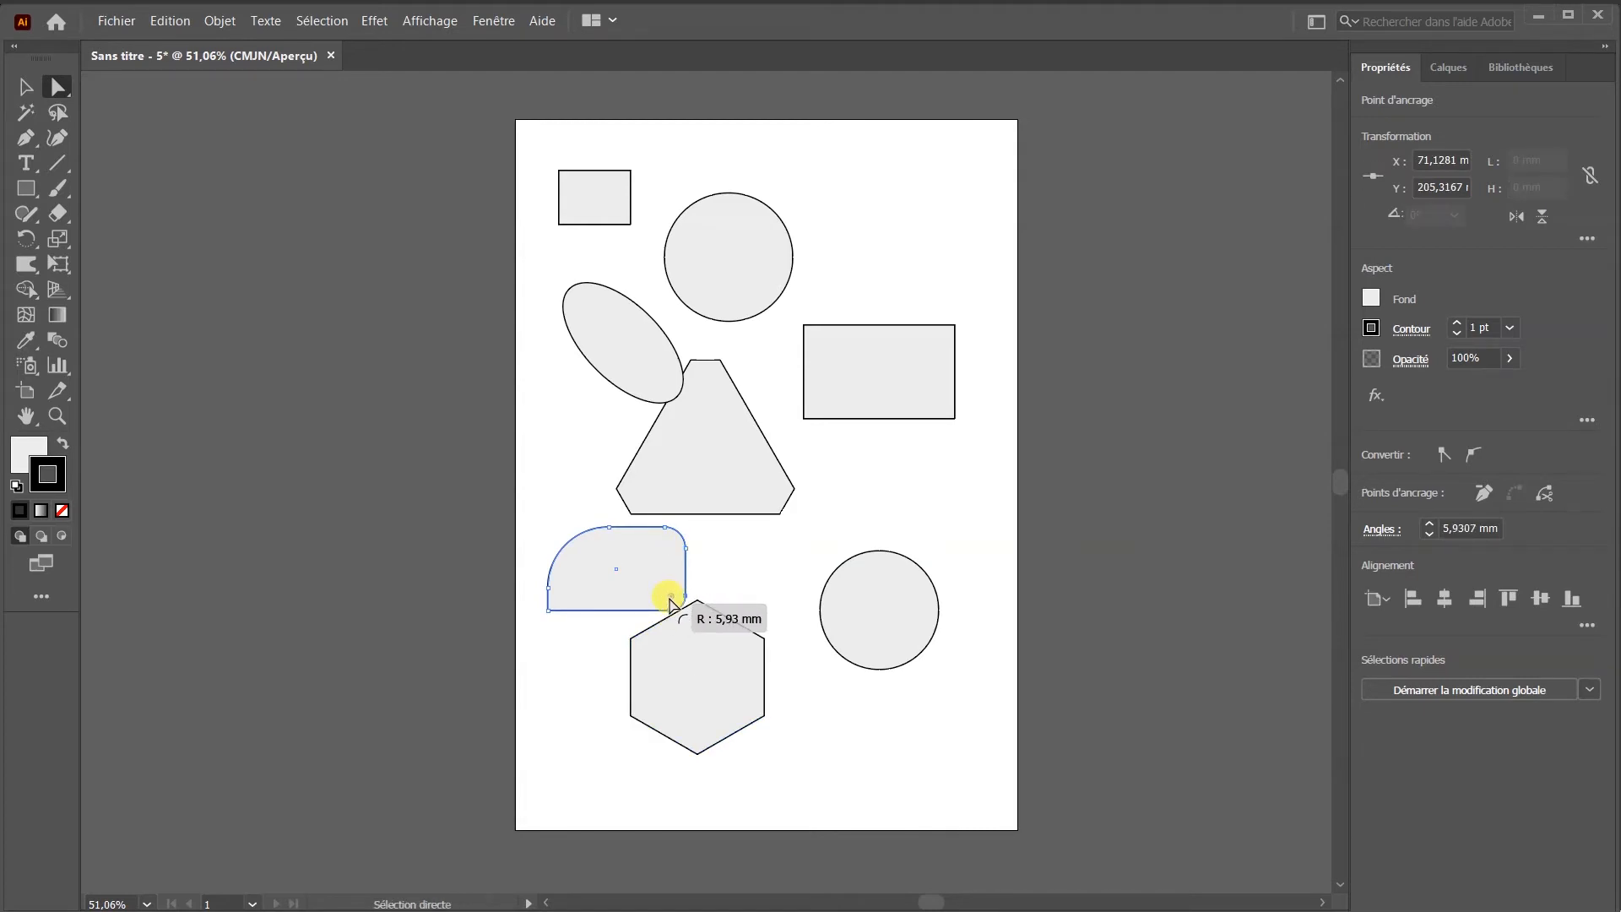
left_click(547, 609)
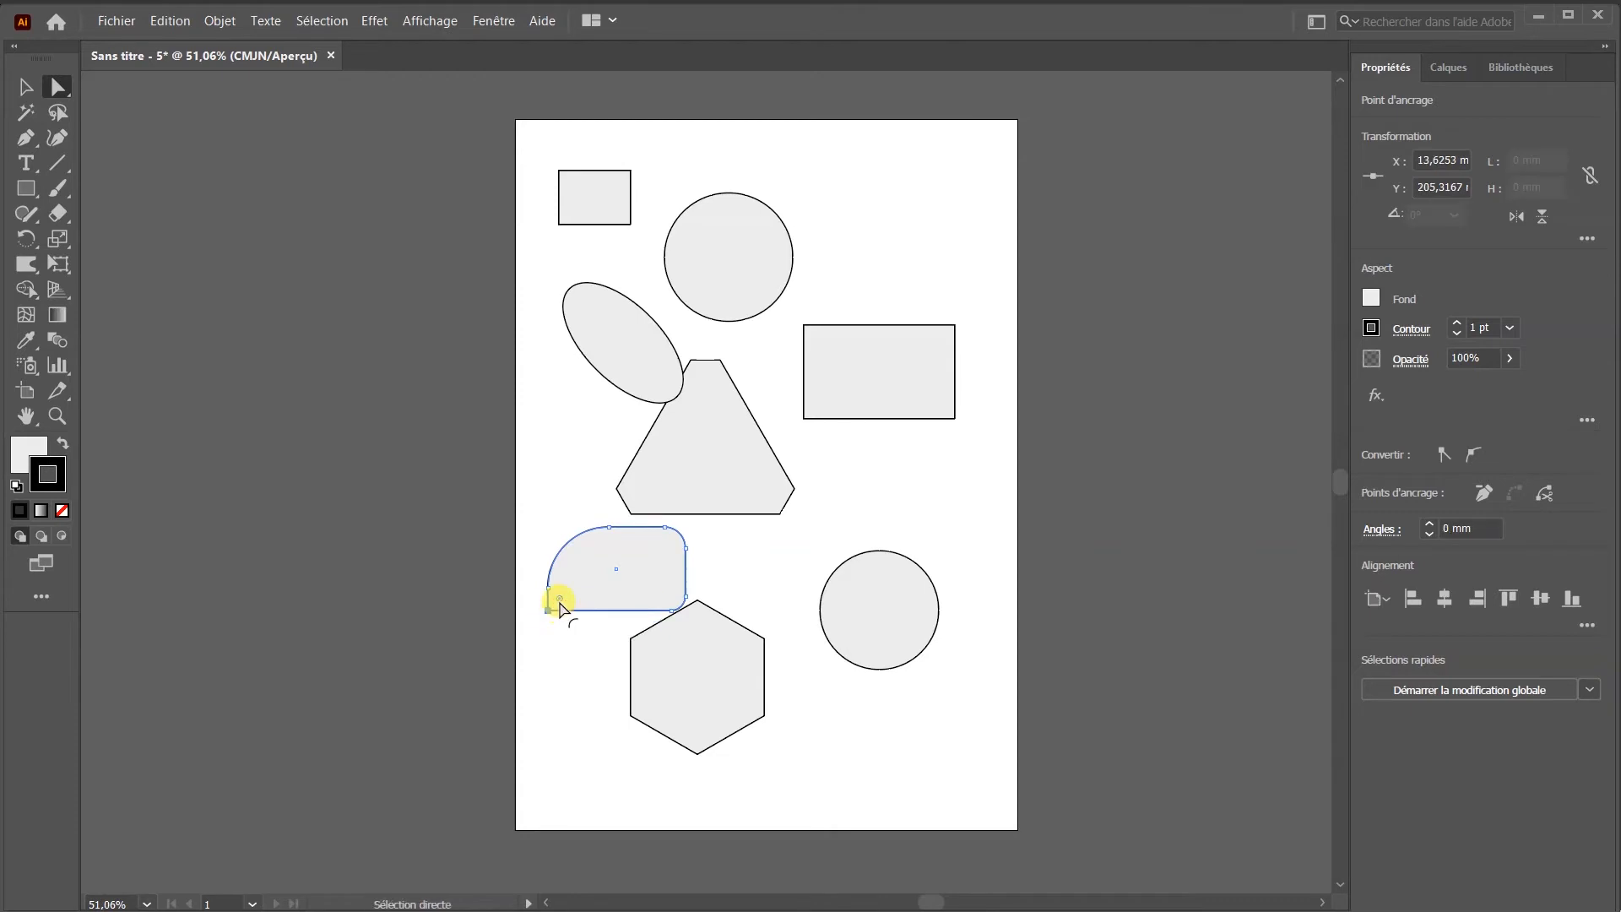
left_click_drag(559, 605, 563, 597)
- Move the hexagon, the lower circle and the chamfered triangle away to the artboard's right and lower edges
left_click(25, 87)
left_click(658, 736)
left_click_drag(696, 688, 907, 786)
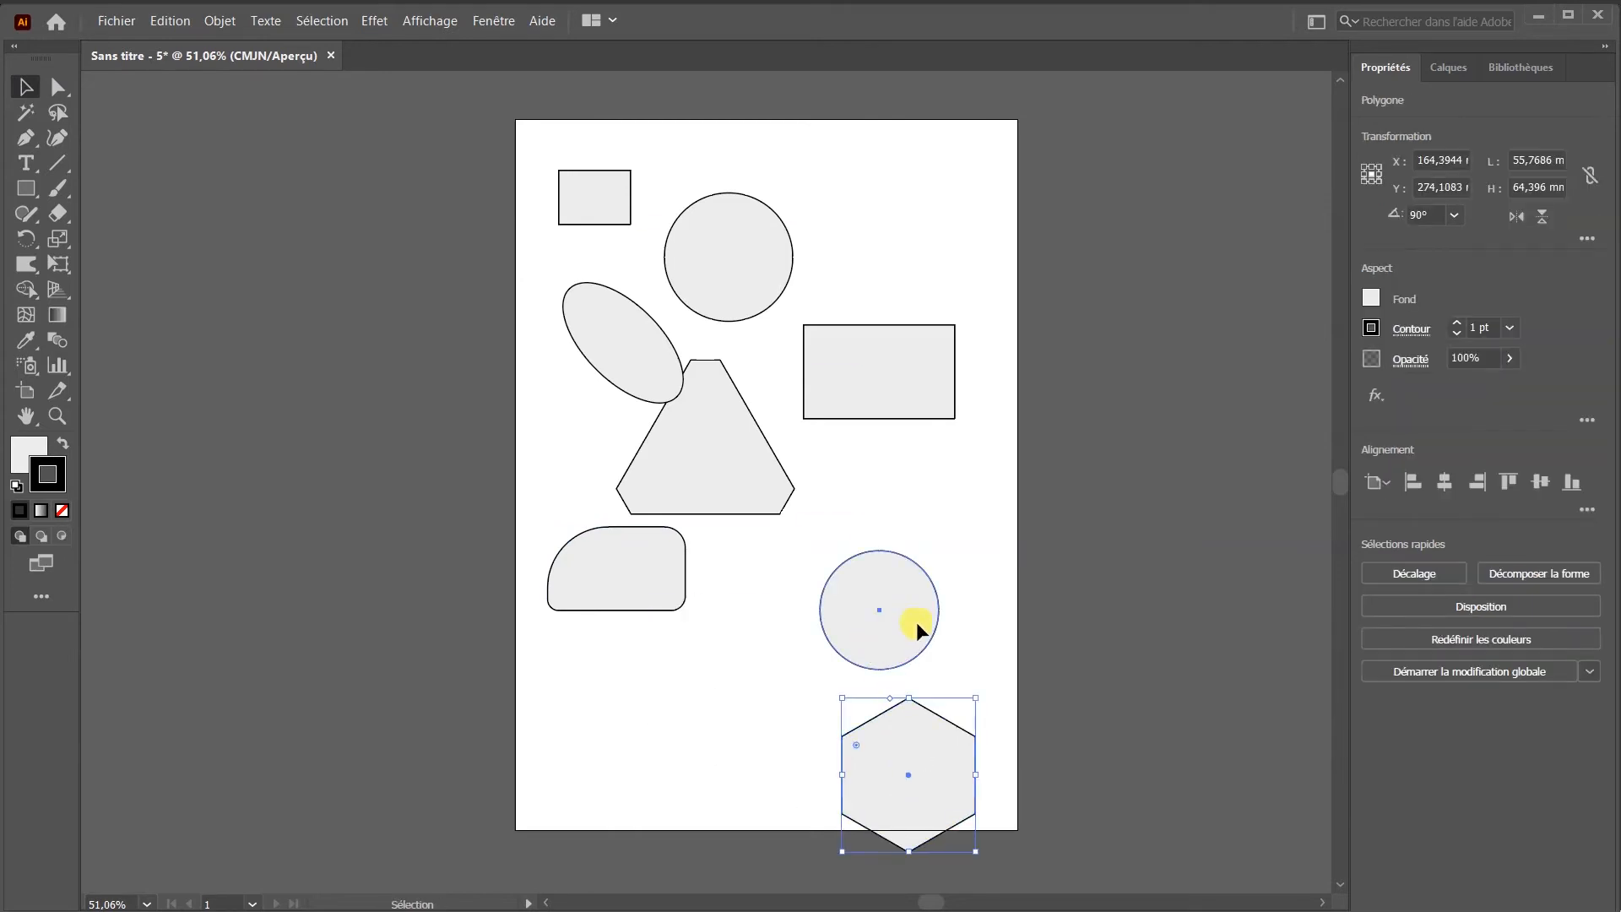
left_click_drag(894, 622, 1013, 651)
left_click_drag(742, 464, 1094, 287)
- Scale the rounded rectangle down proportionally to about 34.7 × 21.1 mm and place a copy just to its right
left_click(635, 577)
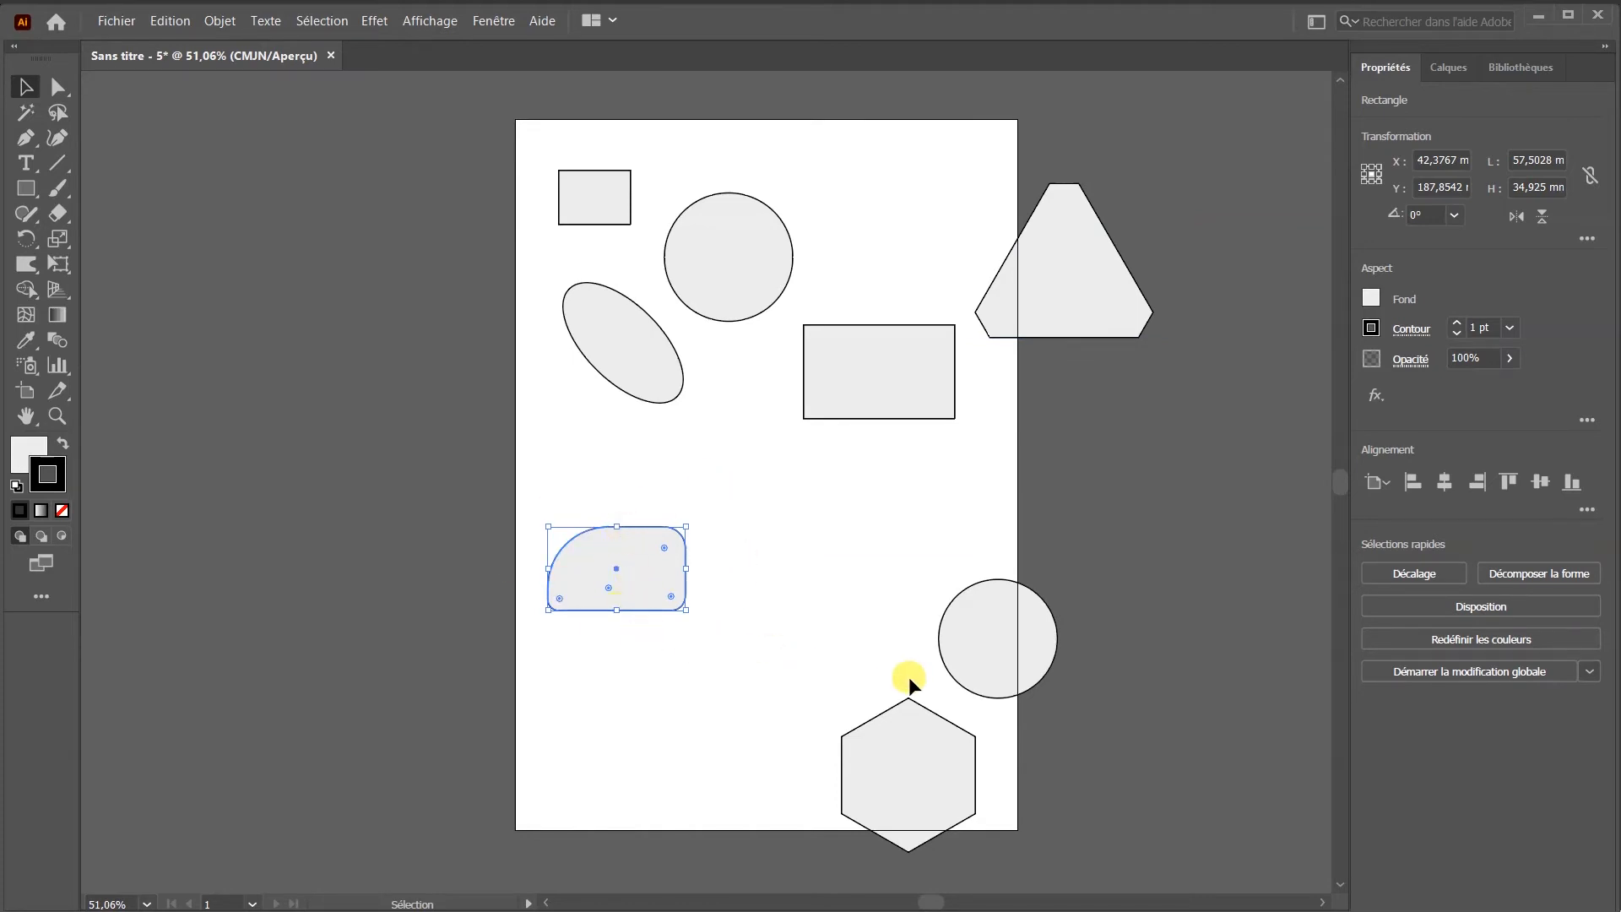
left_click(760, 572)
left_click(653, 564)
left_click_drag(688, 527, 634, 557)
left_click(637, 655)
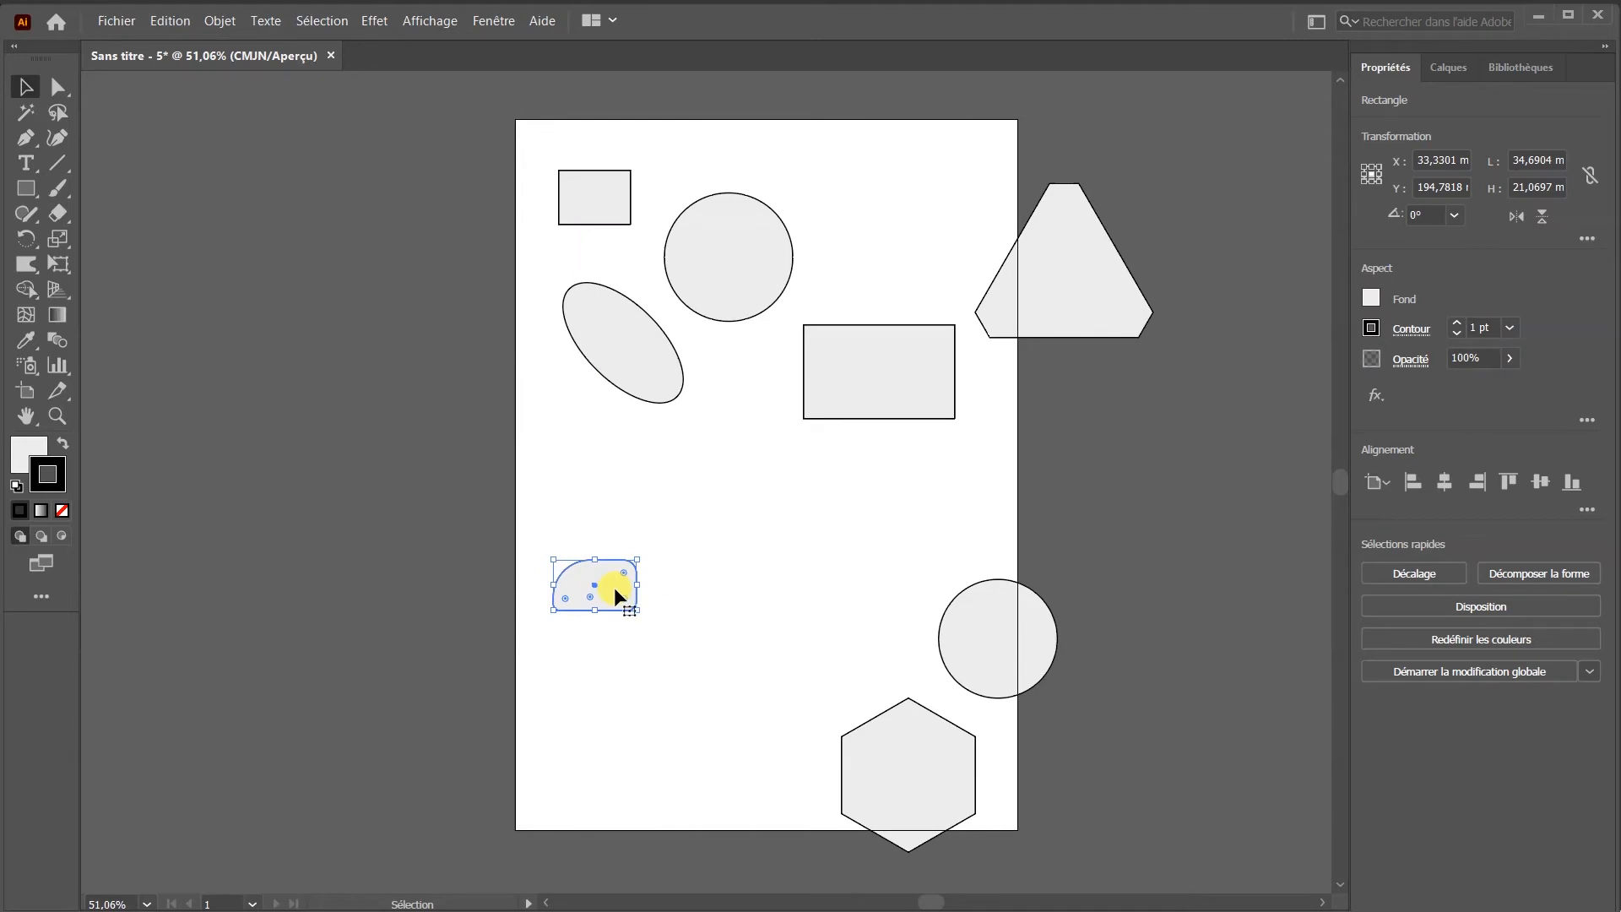
left_click_drag(611, 589, 696, 588)
left_click(671, 642)
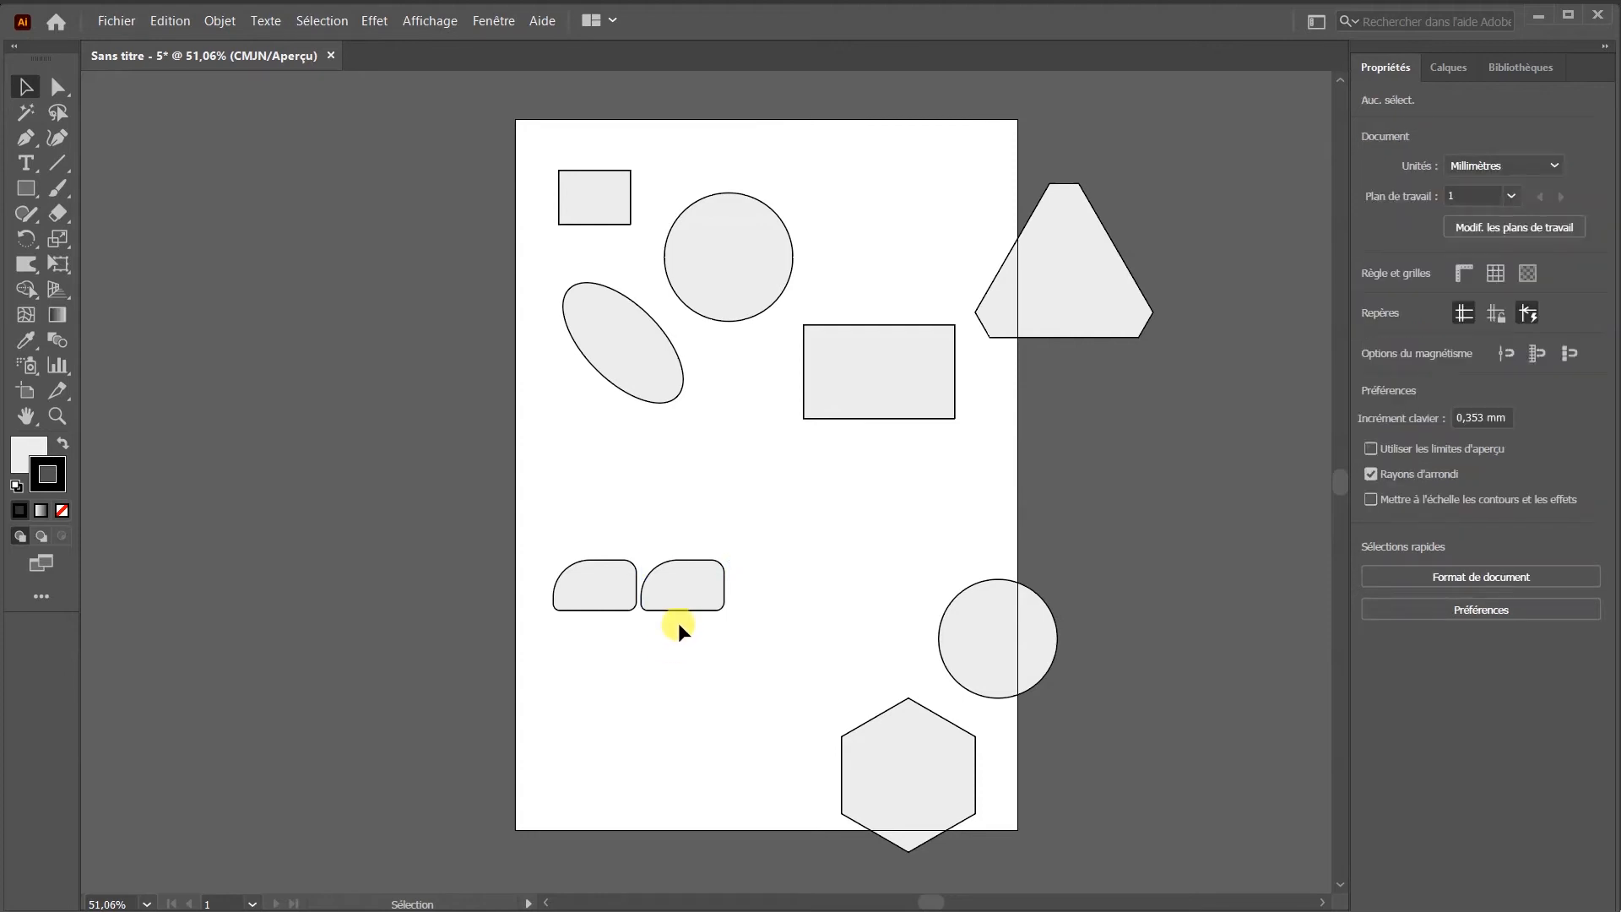
- Reduce the copy's corner radii with Direct Selection, leaving a small rounding at the upper-left and square corners elsewhere
scroll(663, 624, "up", 3)
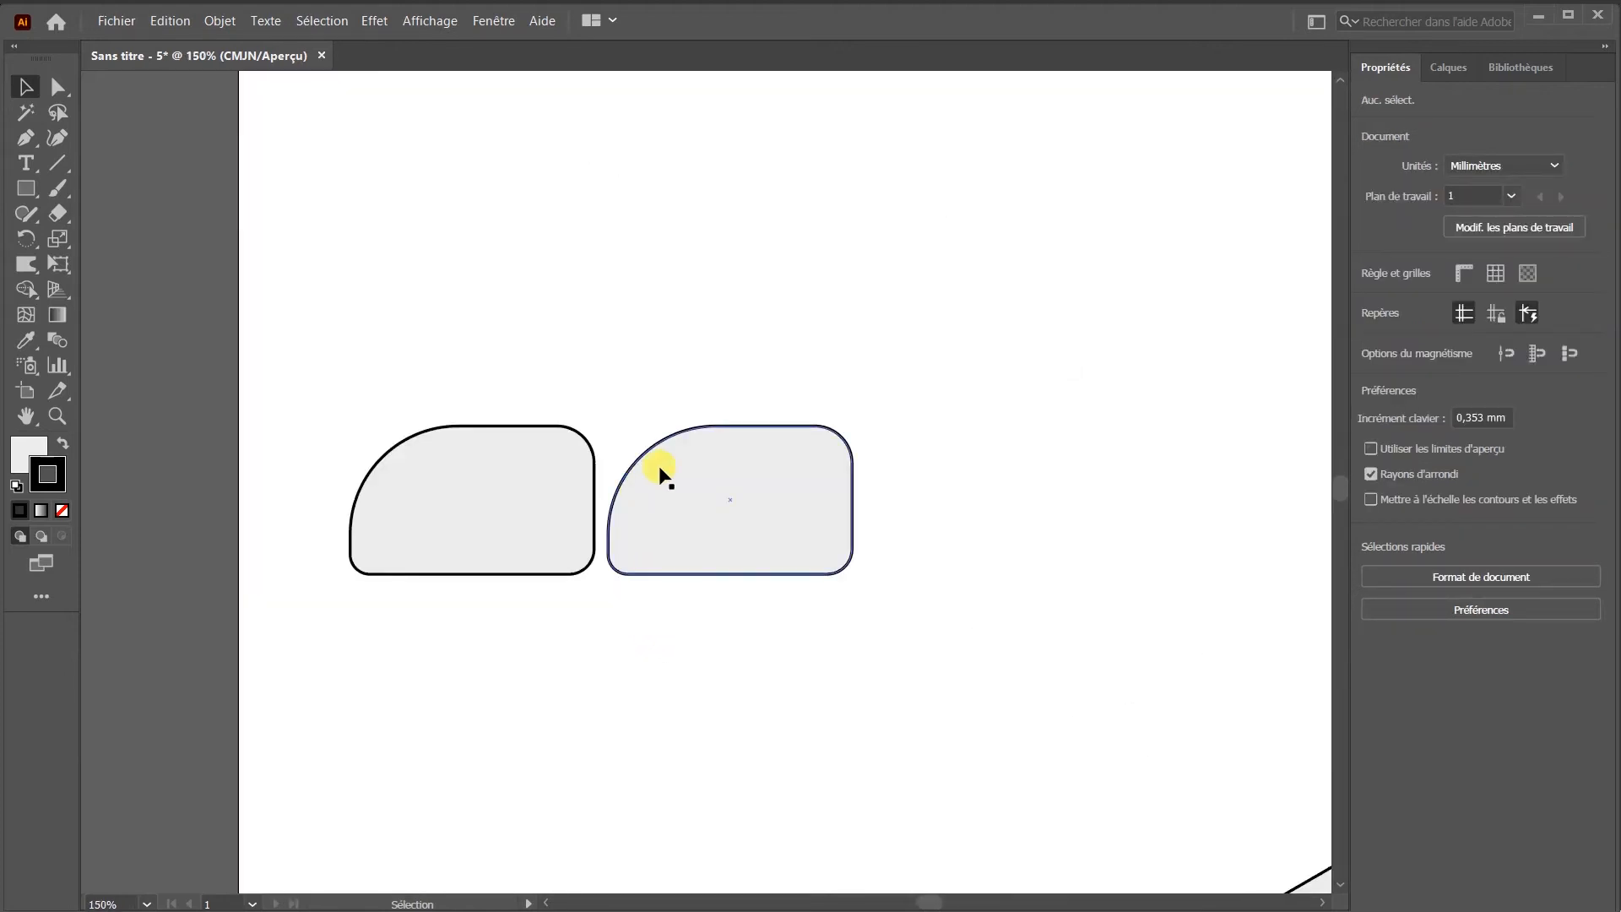
left_click(658, 466)
left_click(58, 86)
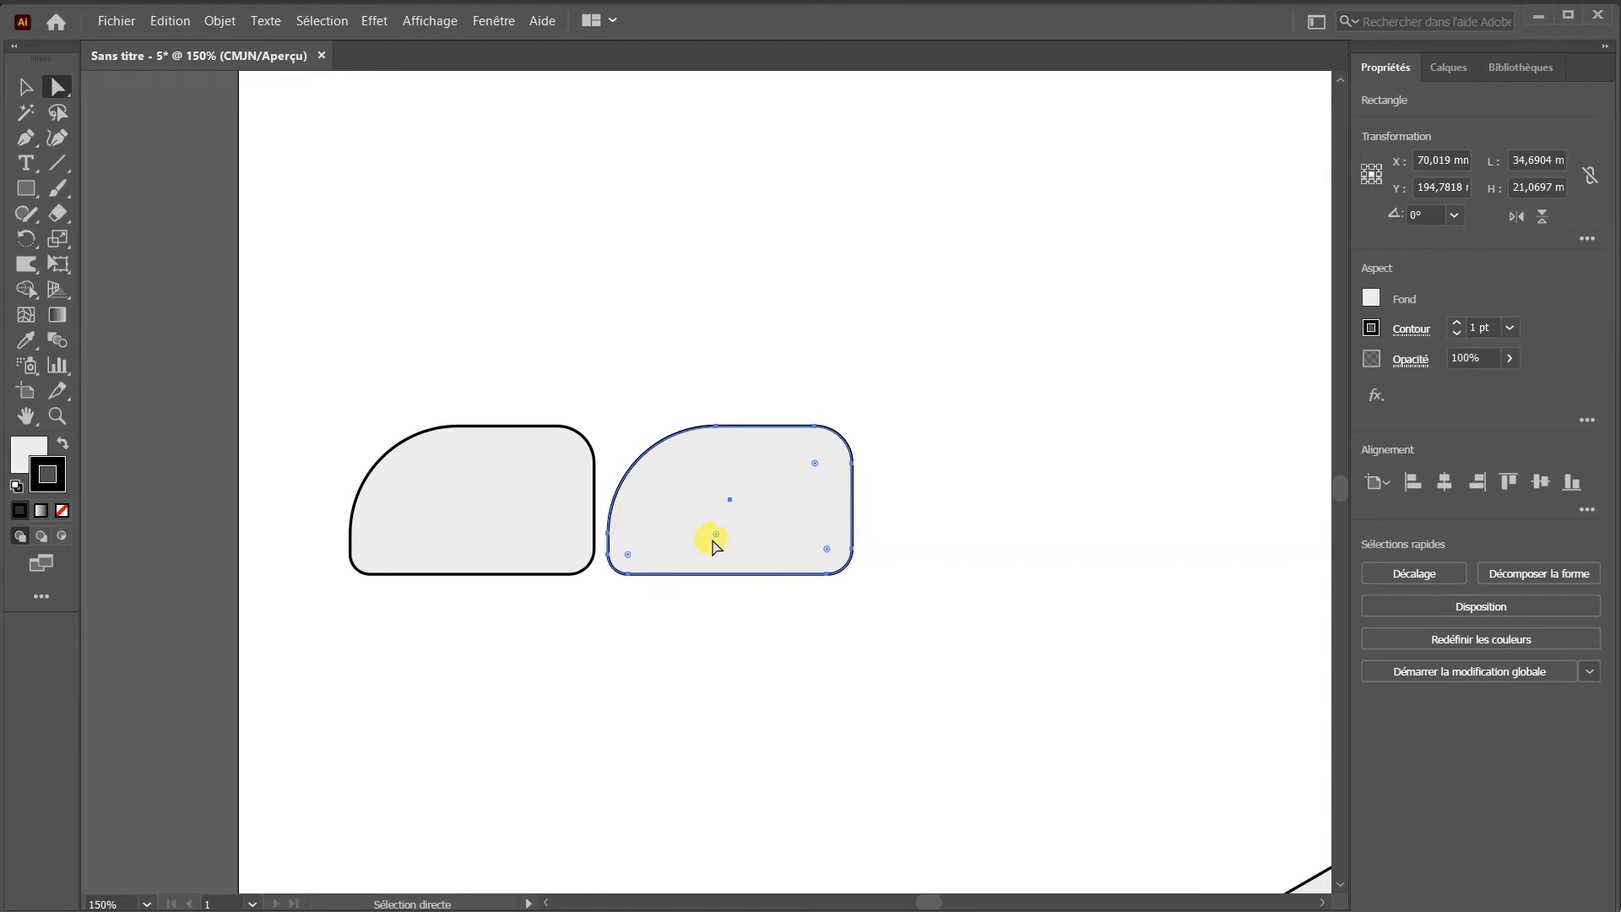
left_click_drag(715, 537, 639, 466)
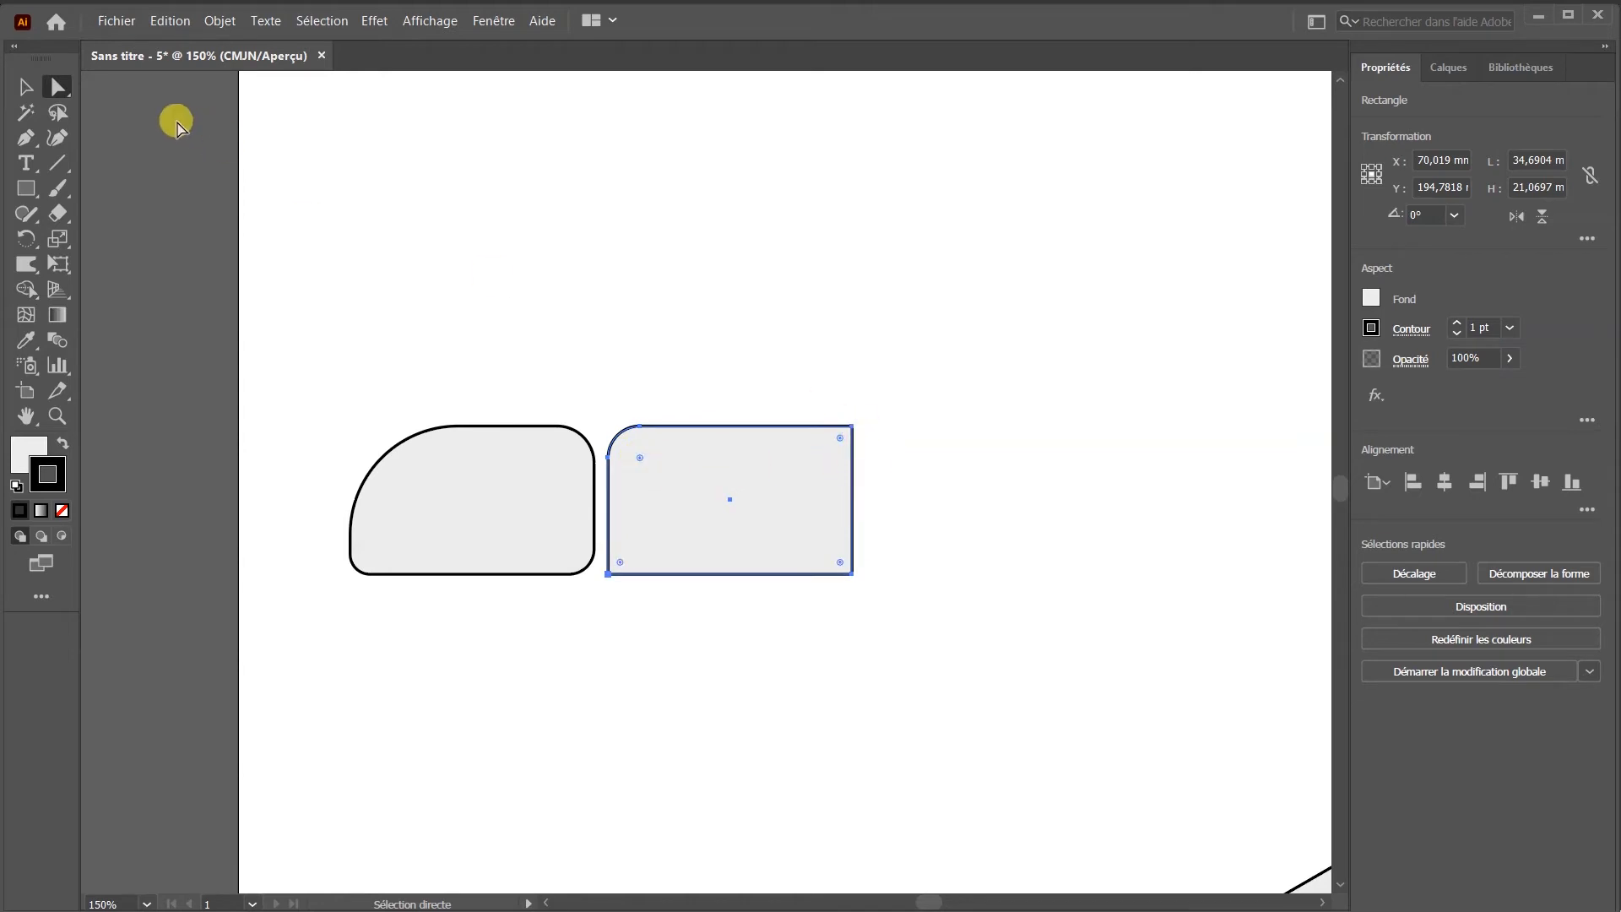
- Round the copy's upper-right, lower-right and lower-left corners individually with small radii, the lower-right one at about 2.6 mm
left_click(870, 422)
left_click(853, 428)
left_click_drag(839, 435, 829, 445)
left_click(852, 577)
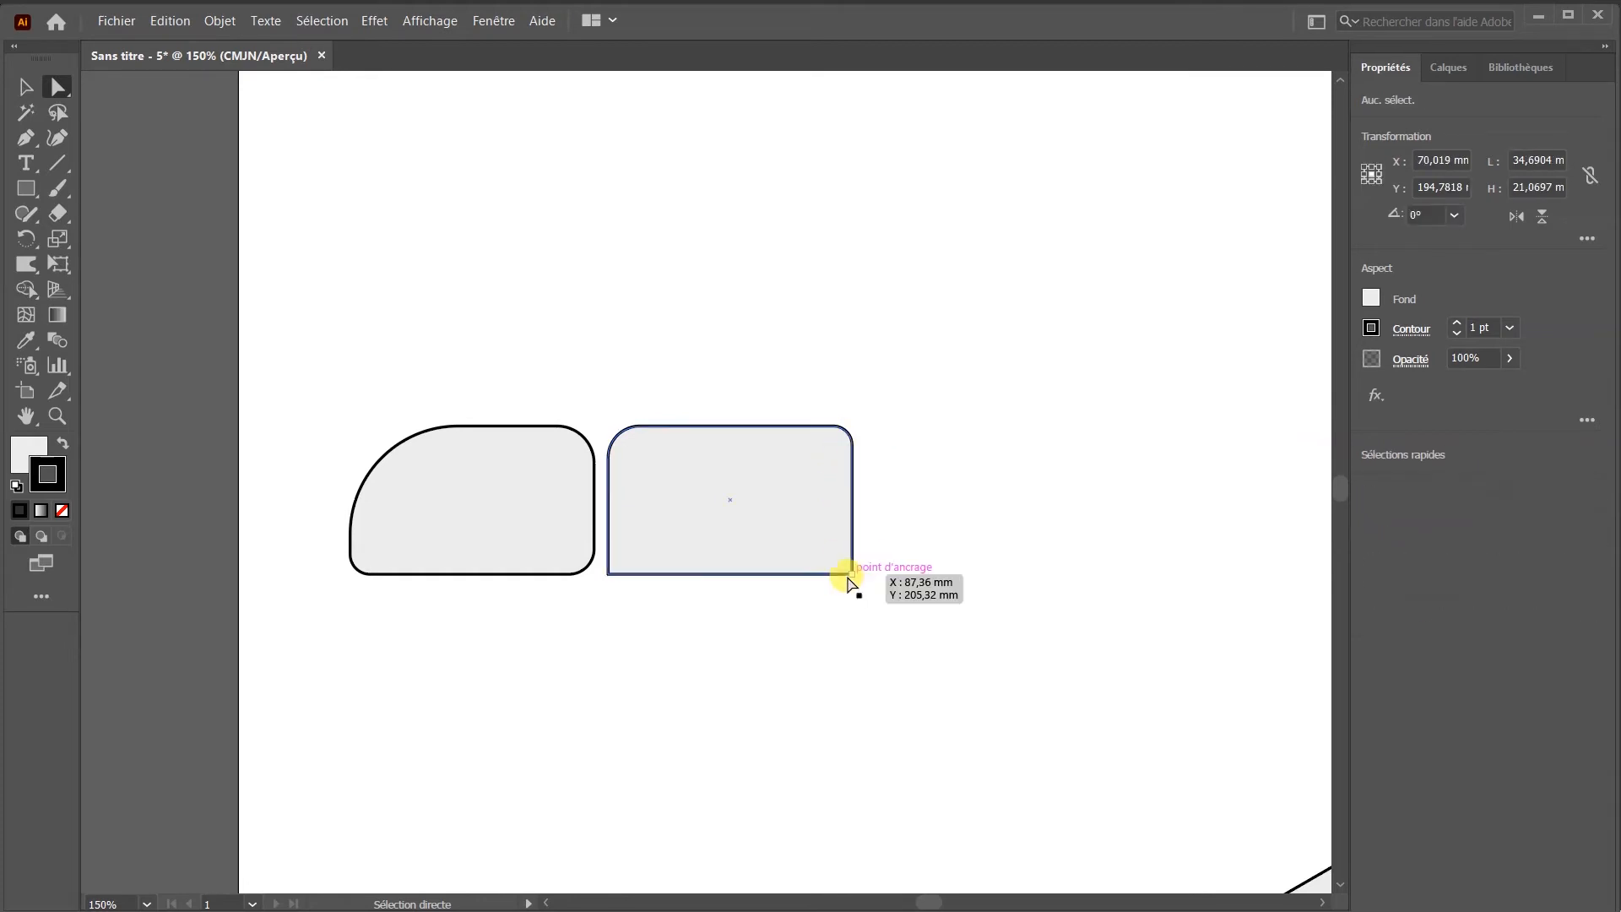
left_click(852, 575)
left_click_drag(843, 561, 833, 562)
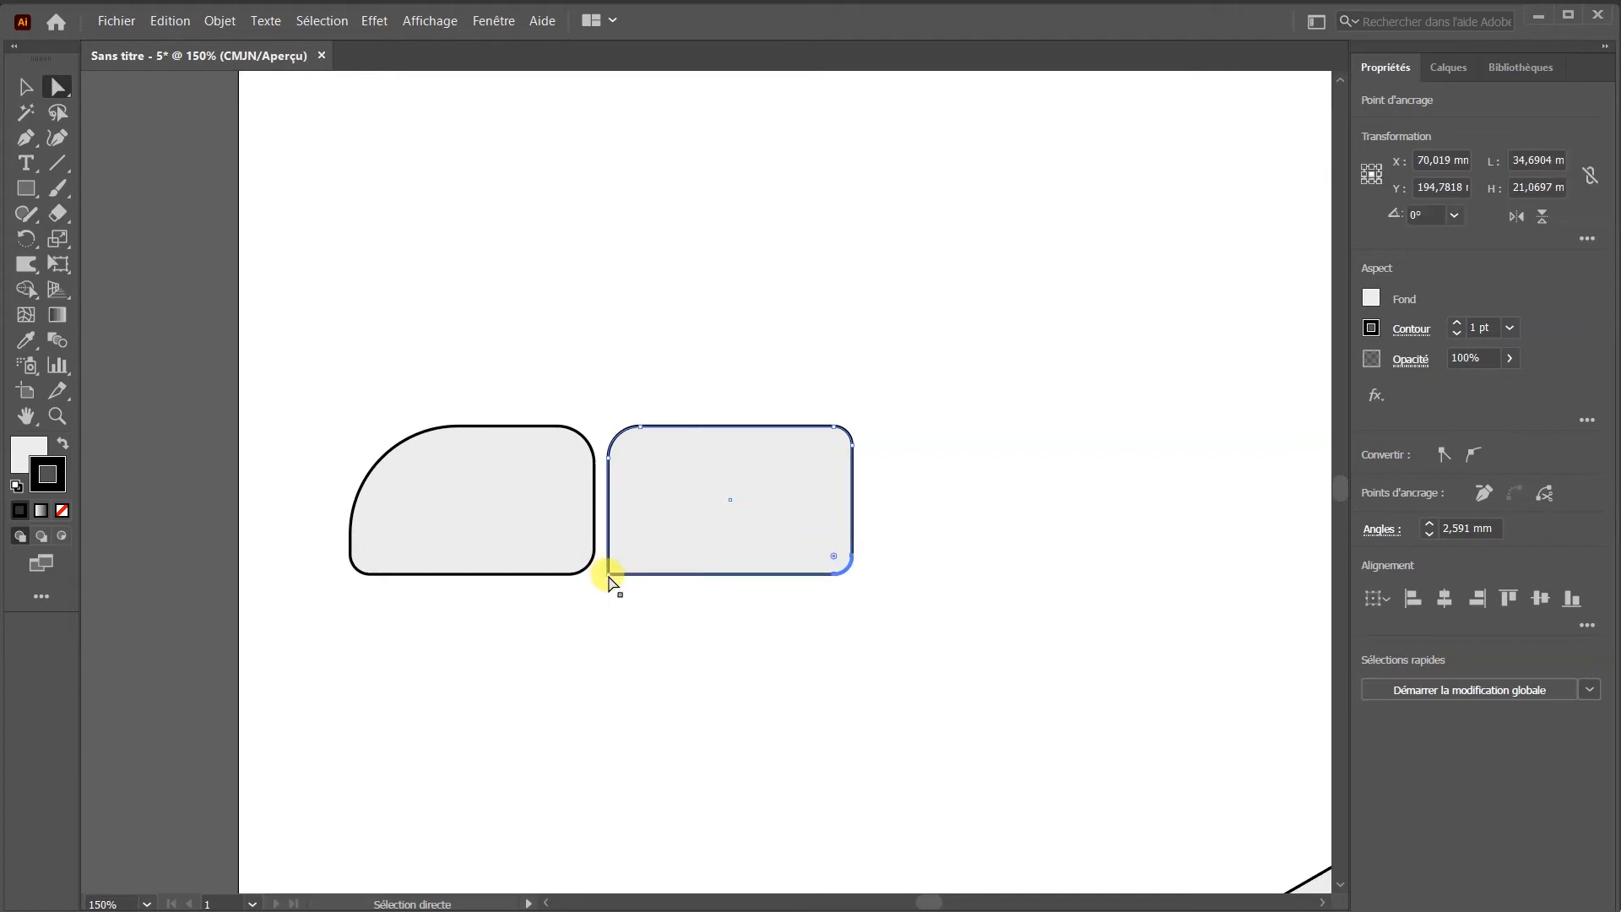
left_click(607, 574)
left_click_drag(619, 564, 621, 555)
left_click(676, 637)
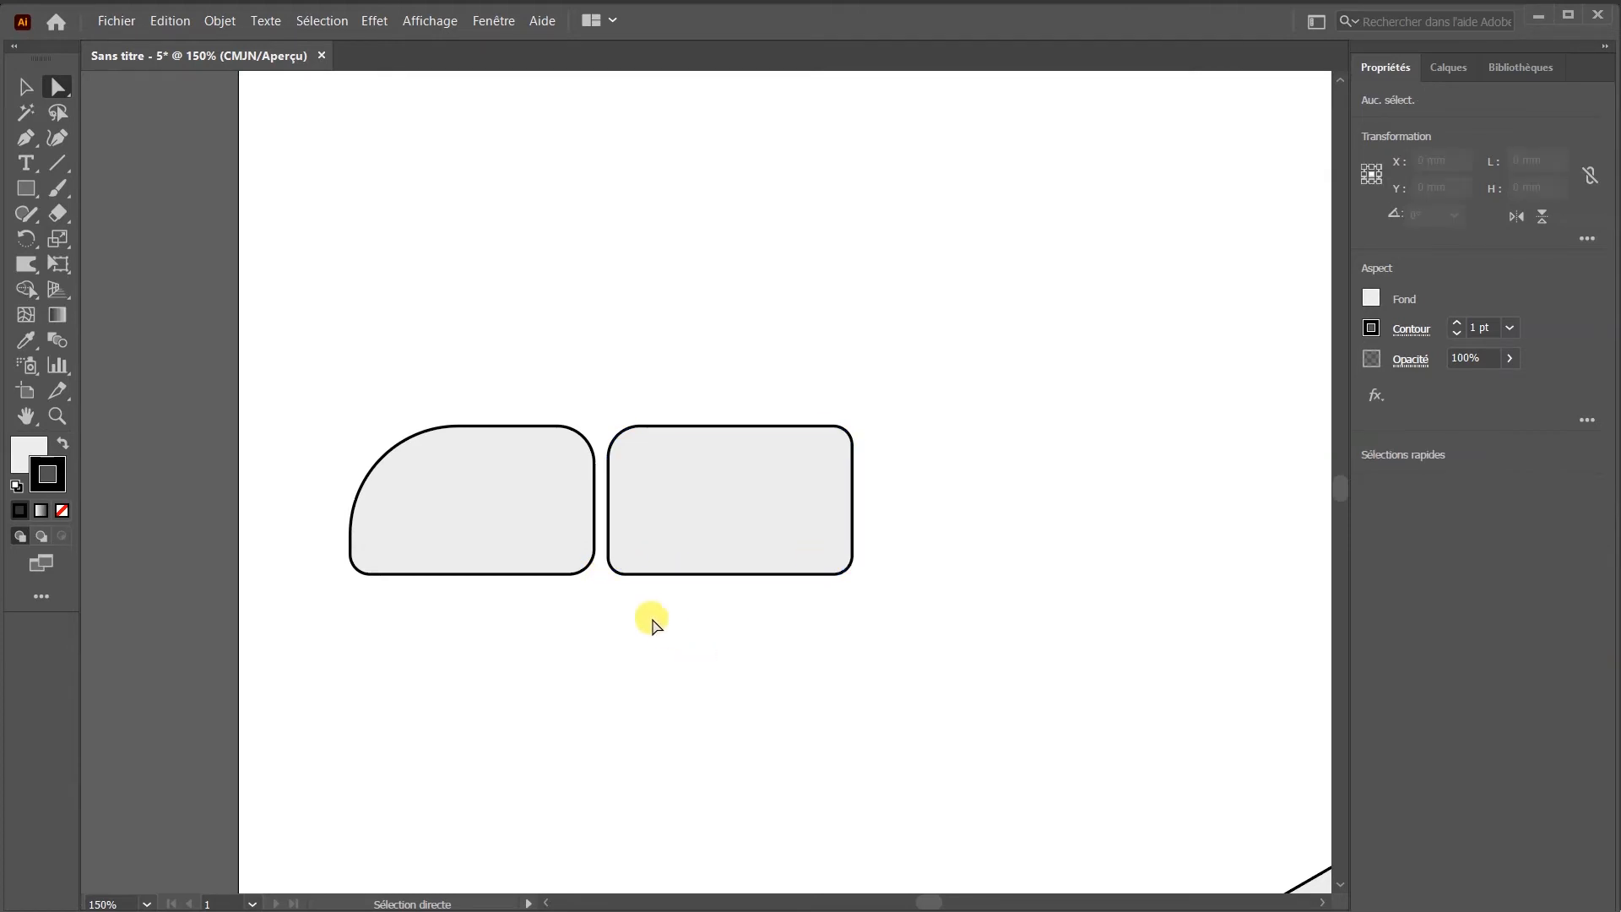
- Draw a wheel circle about 9.2 mm across on the lower edge of the left rounded body with the Shaper tool
scroll(632, 663, "down", 1)
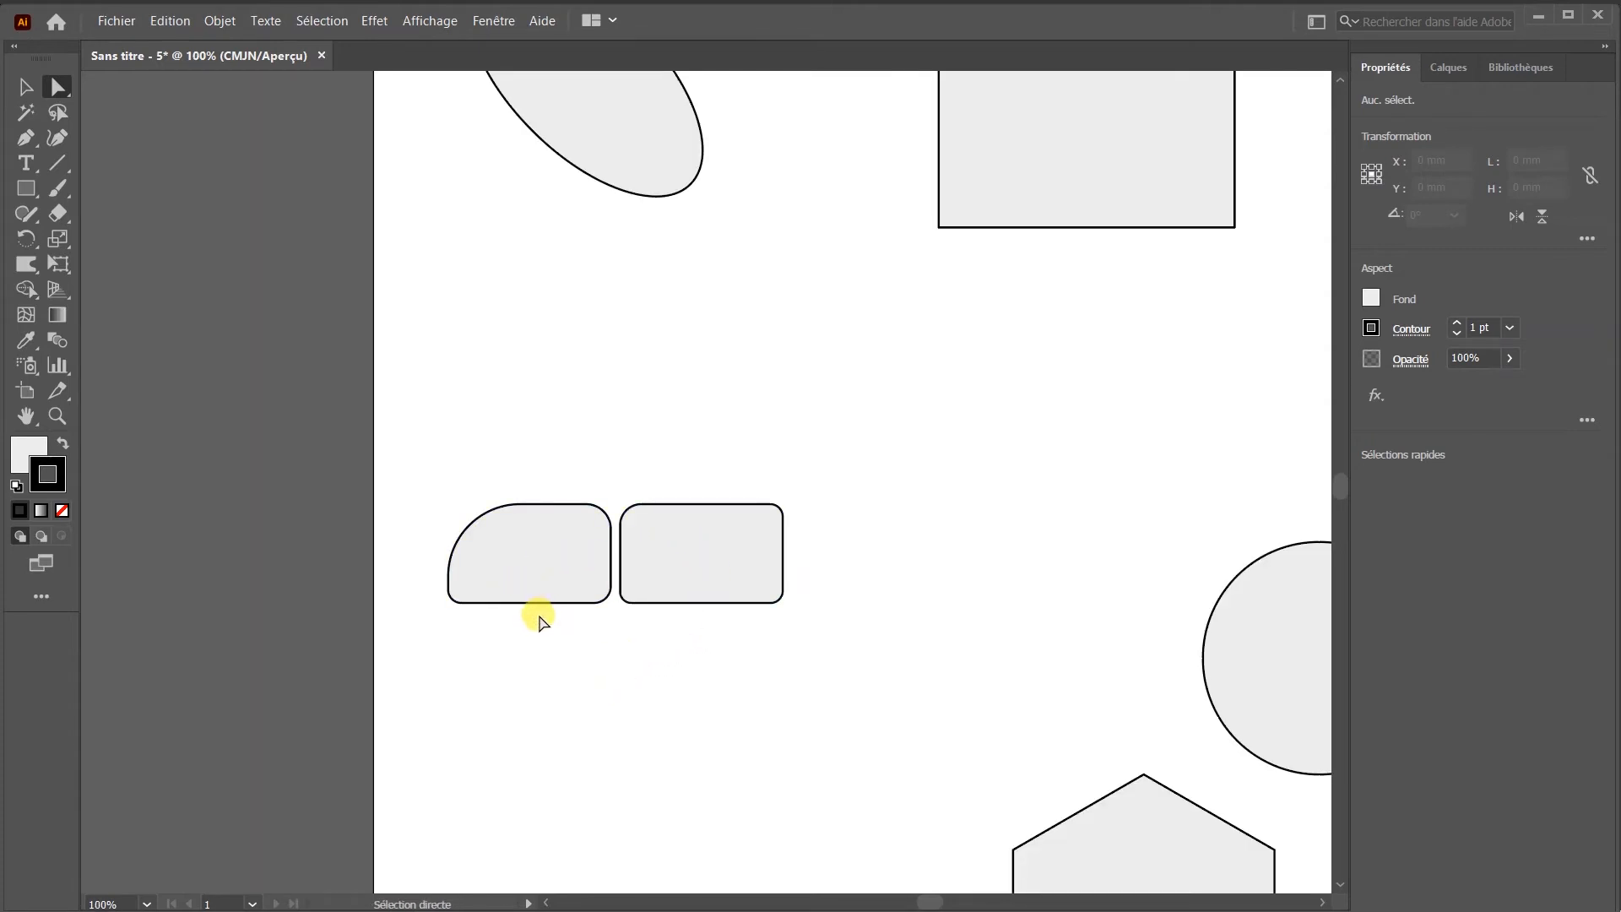
left_click(24, 213)
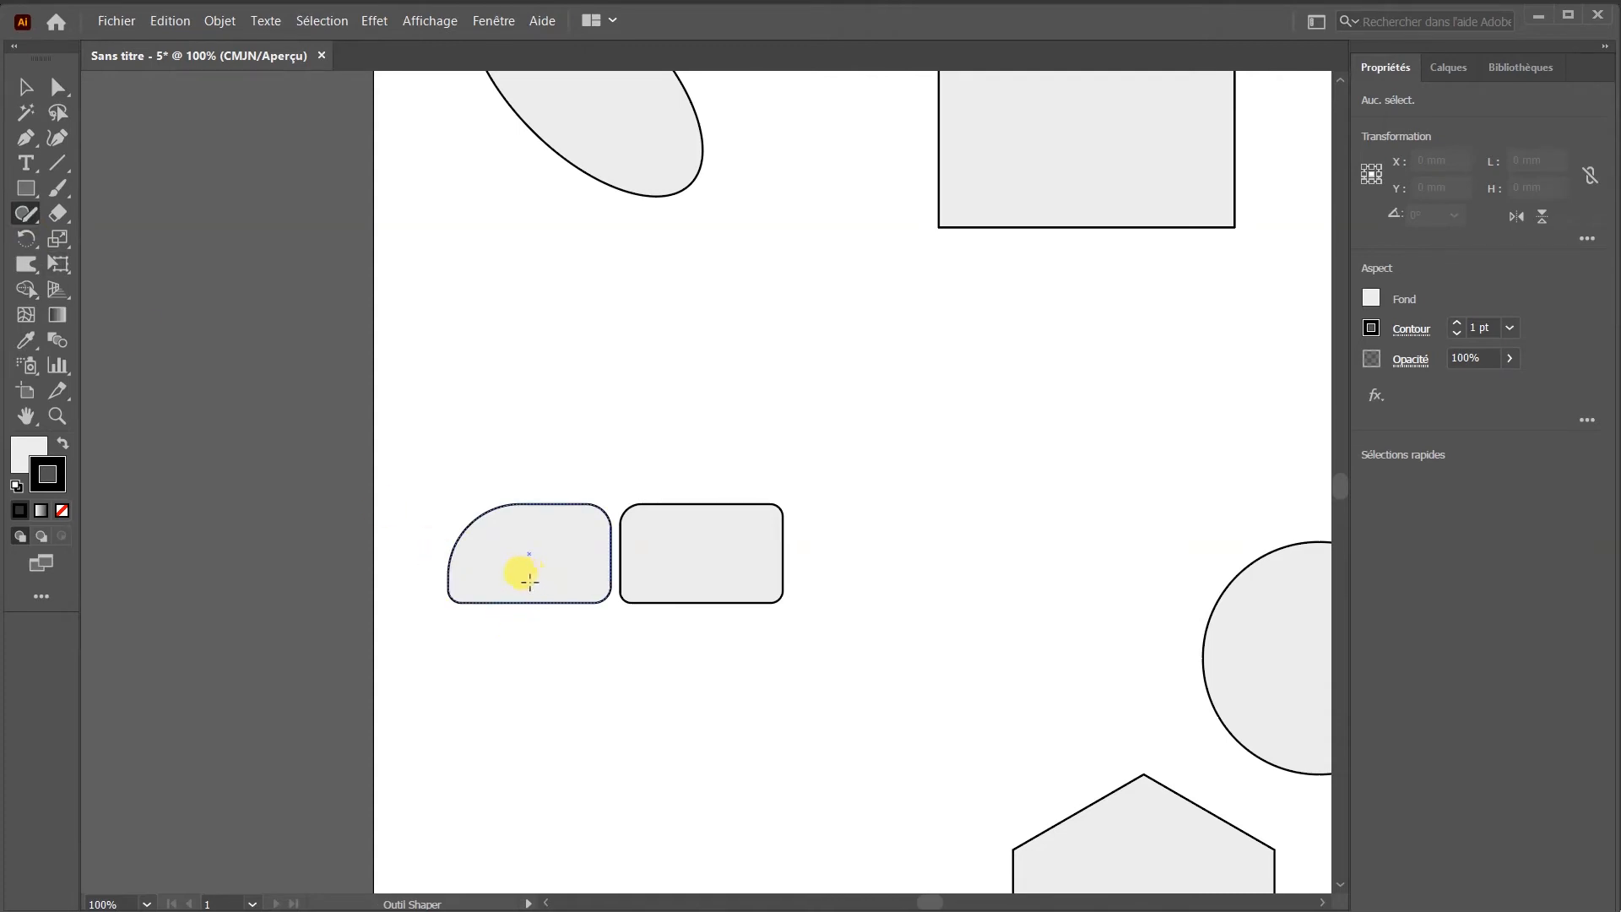
mouse_move(522, 585)
left_mouse_down()
mouse_move(499, 597)
mouse_move(532, 600)
mouse_move(517, 584)
left_mouse_up()
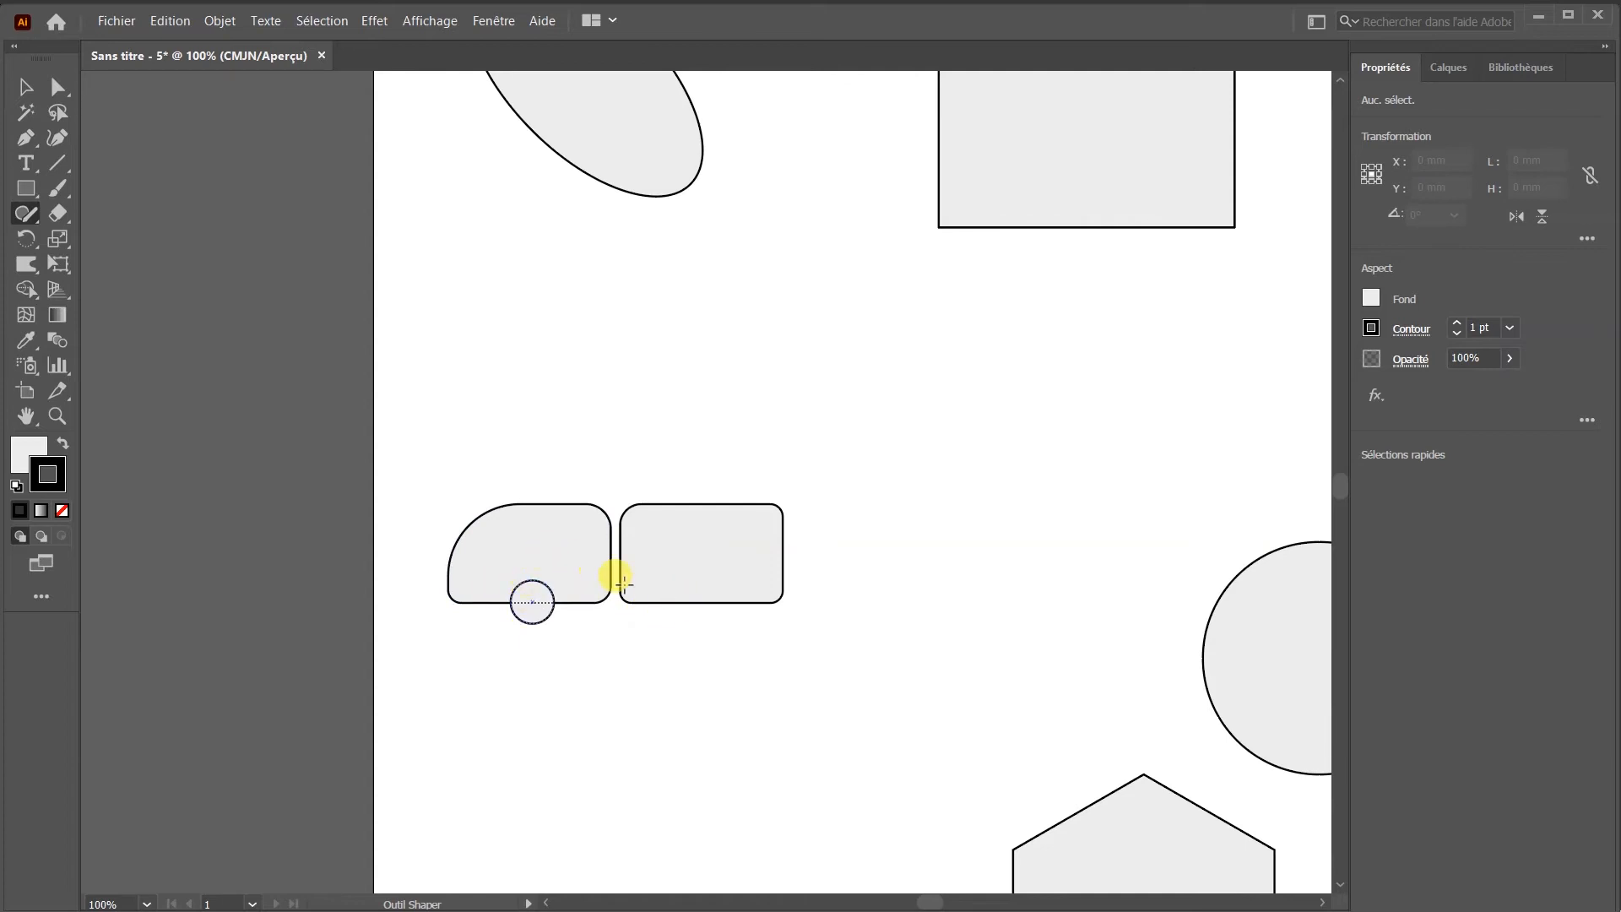
left_click(701, 581)
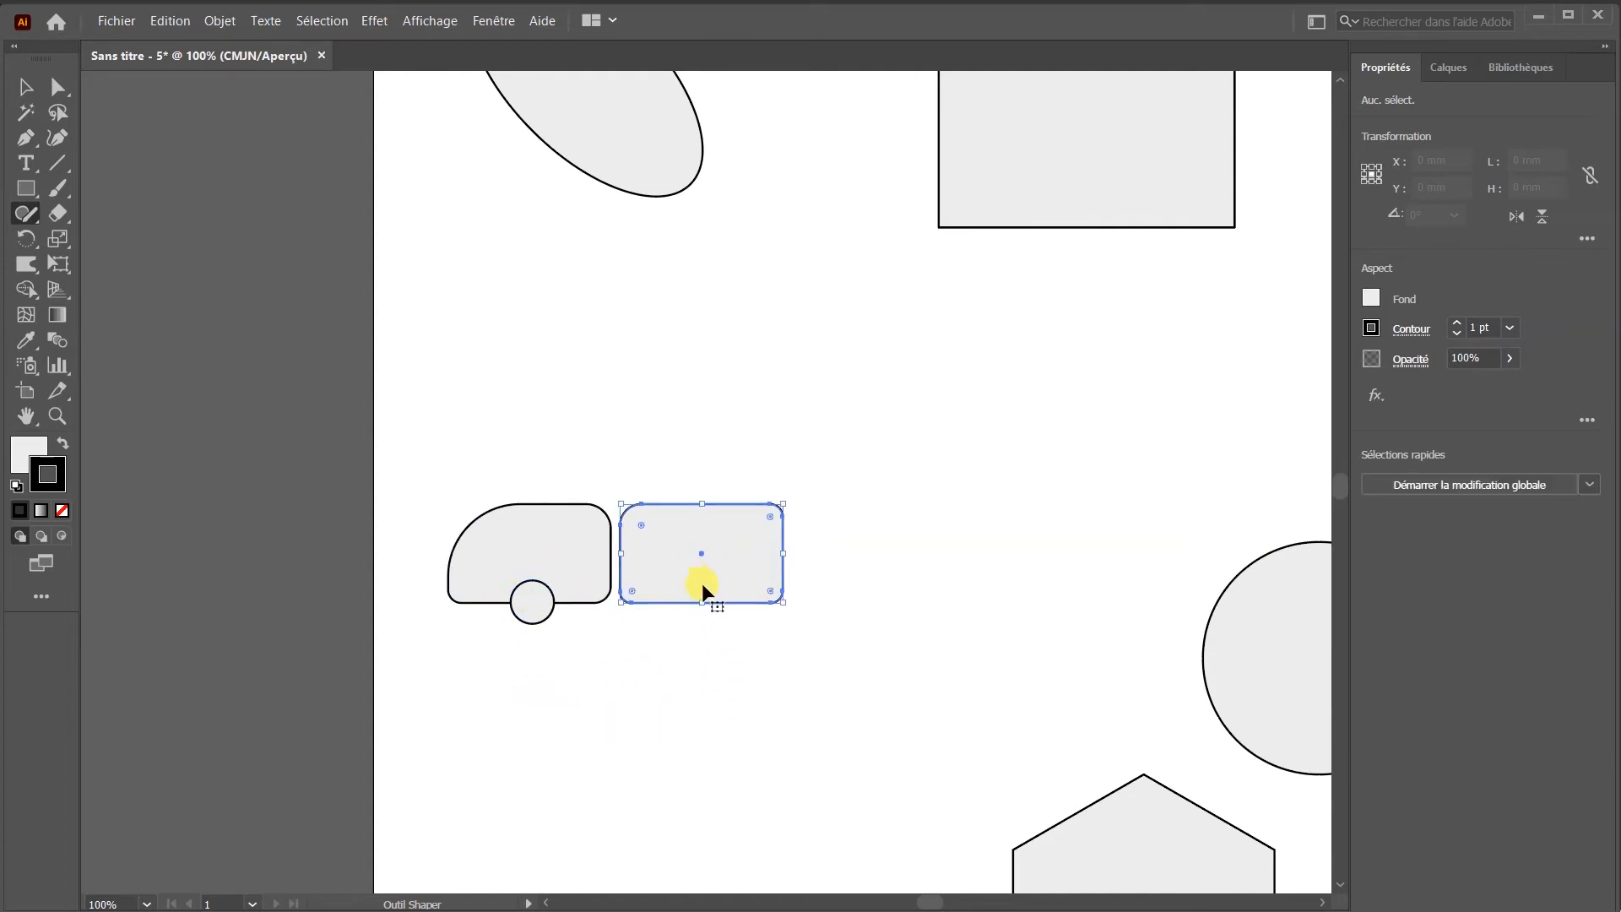
left_click(573, 670)
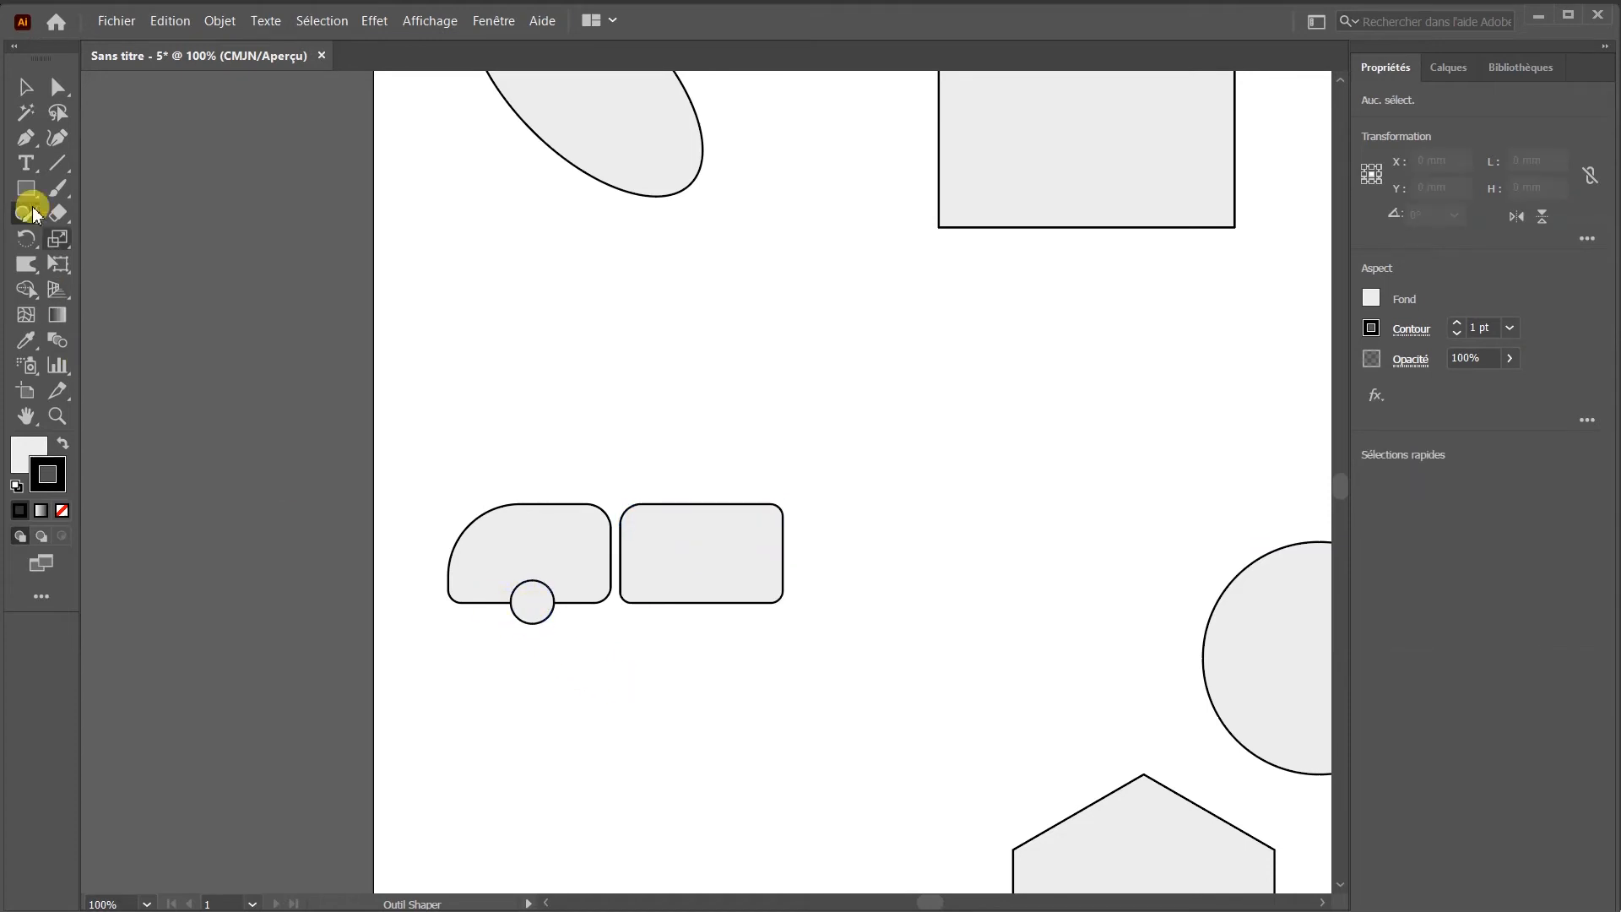
- Copy the wheel circle onto the lower edge of the right rounded rectangle, centred on that shape
left_click(26, 86)
left_click(530, 616)
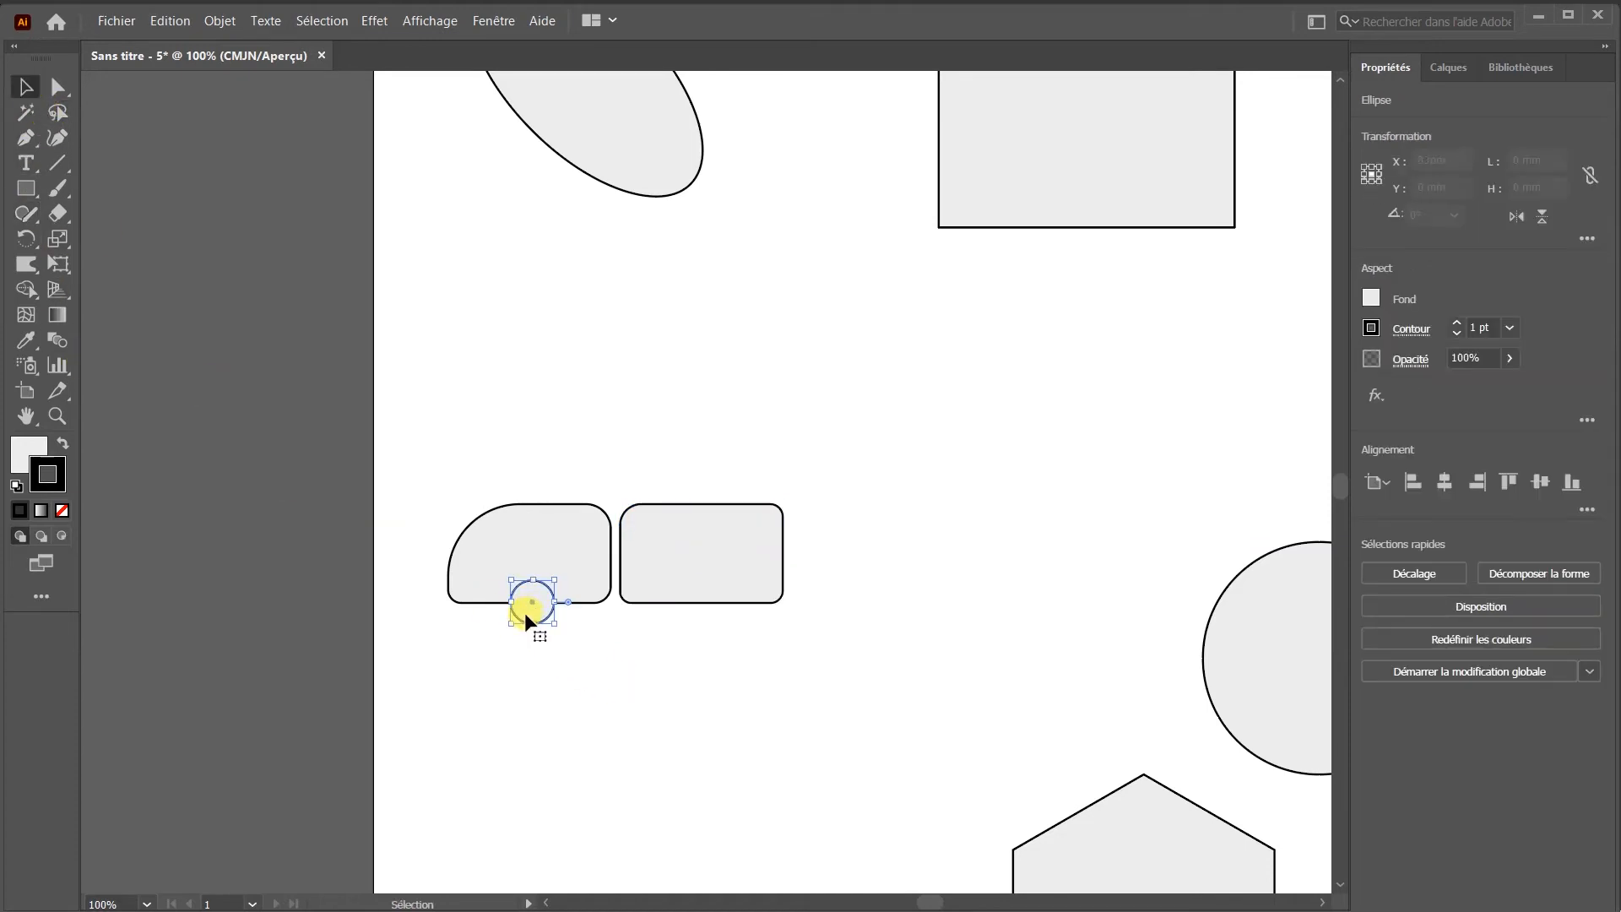
left_click_drag(521, 611, 692, 617, "alt")
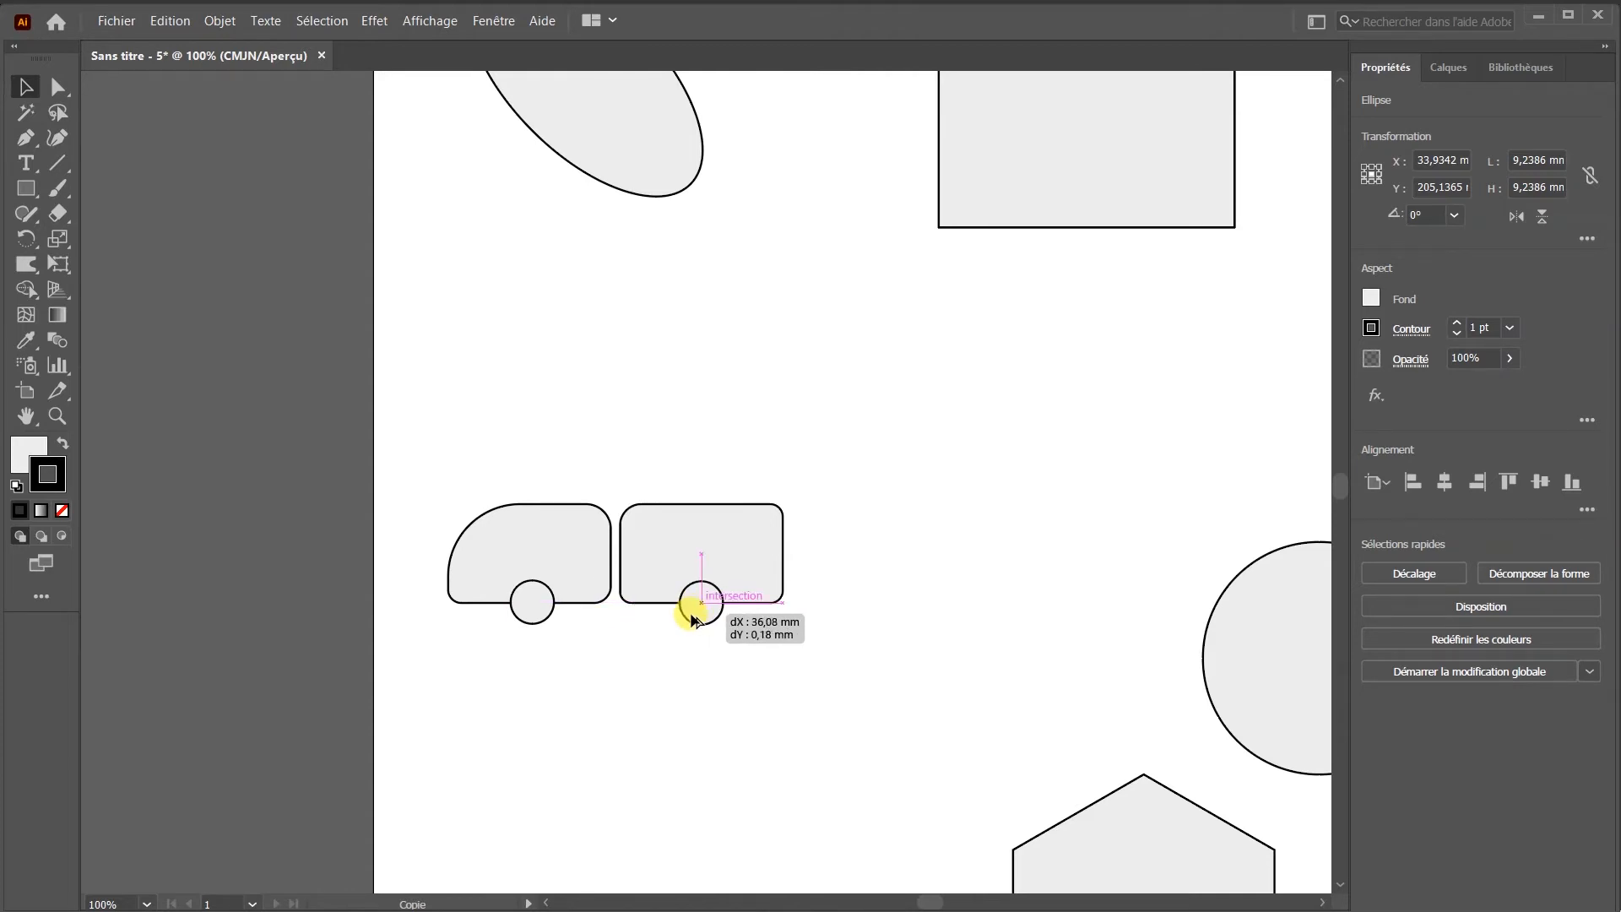
left_click_drag(691, 616, 692, 617, "alt")
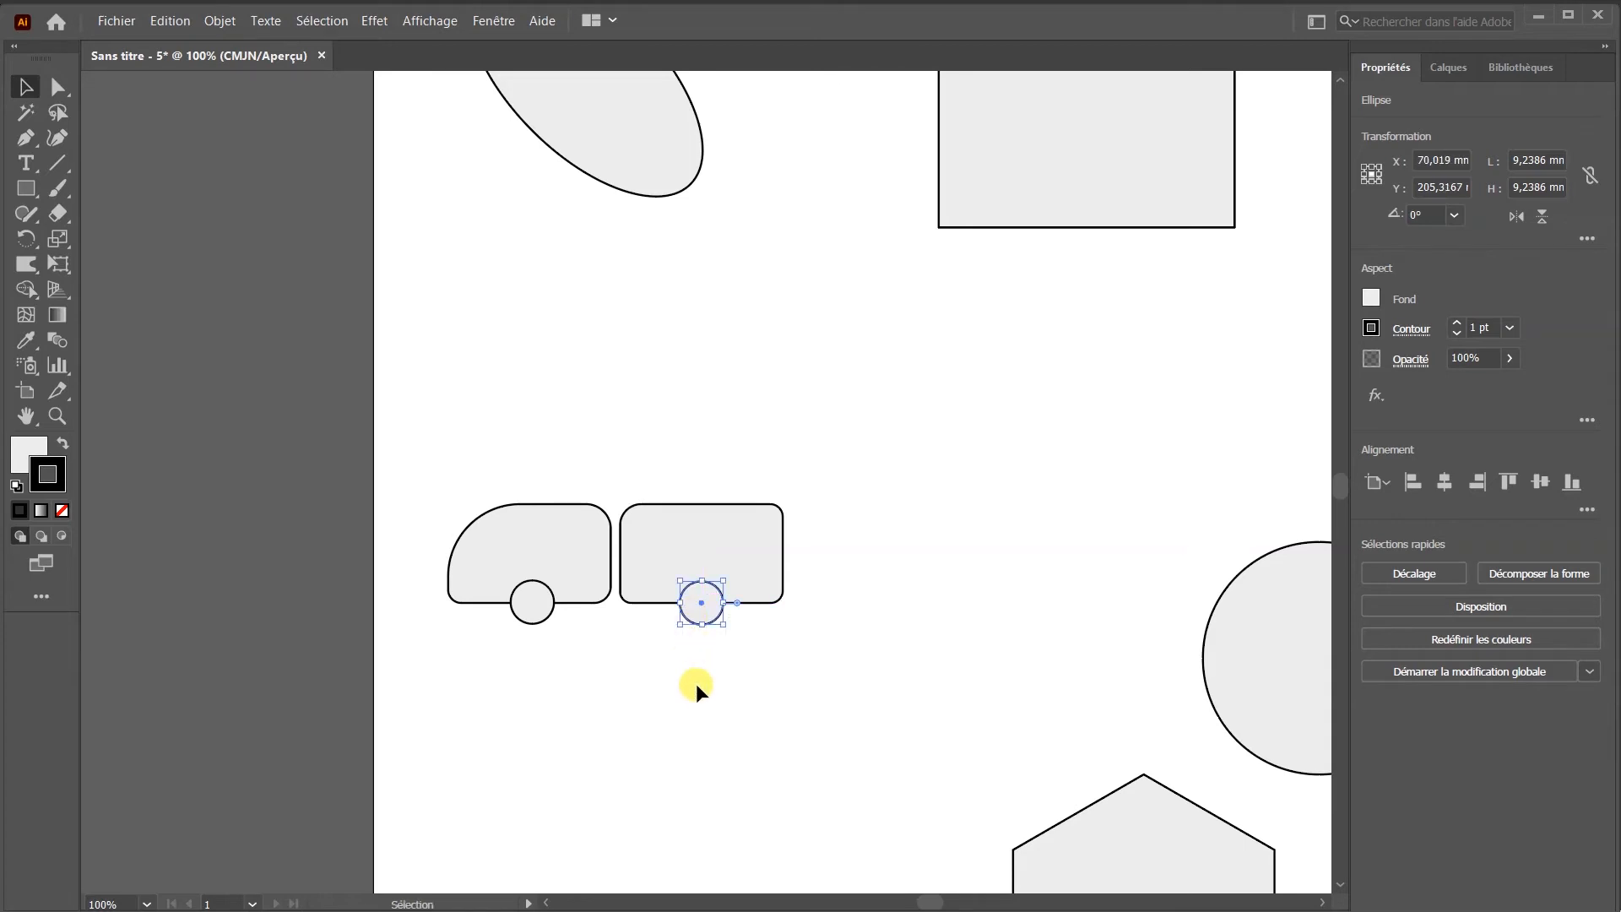
left_click(693, 703)
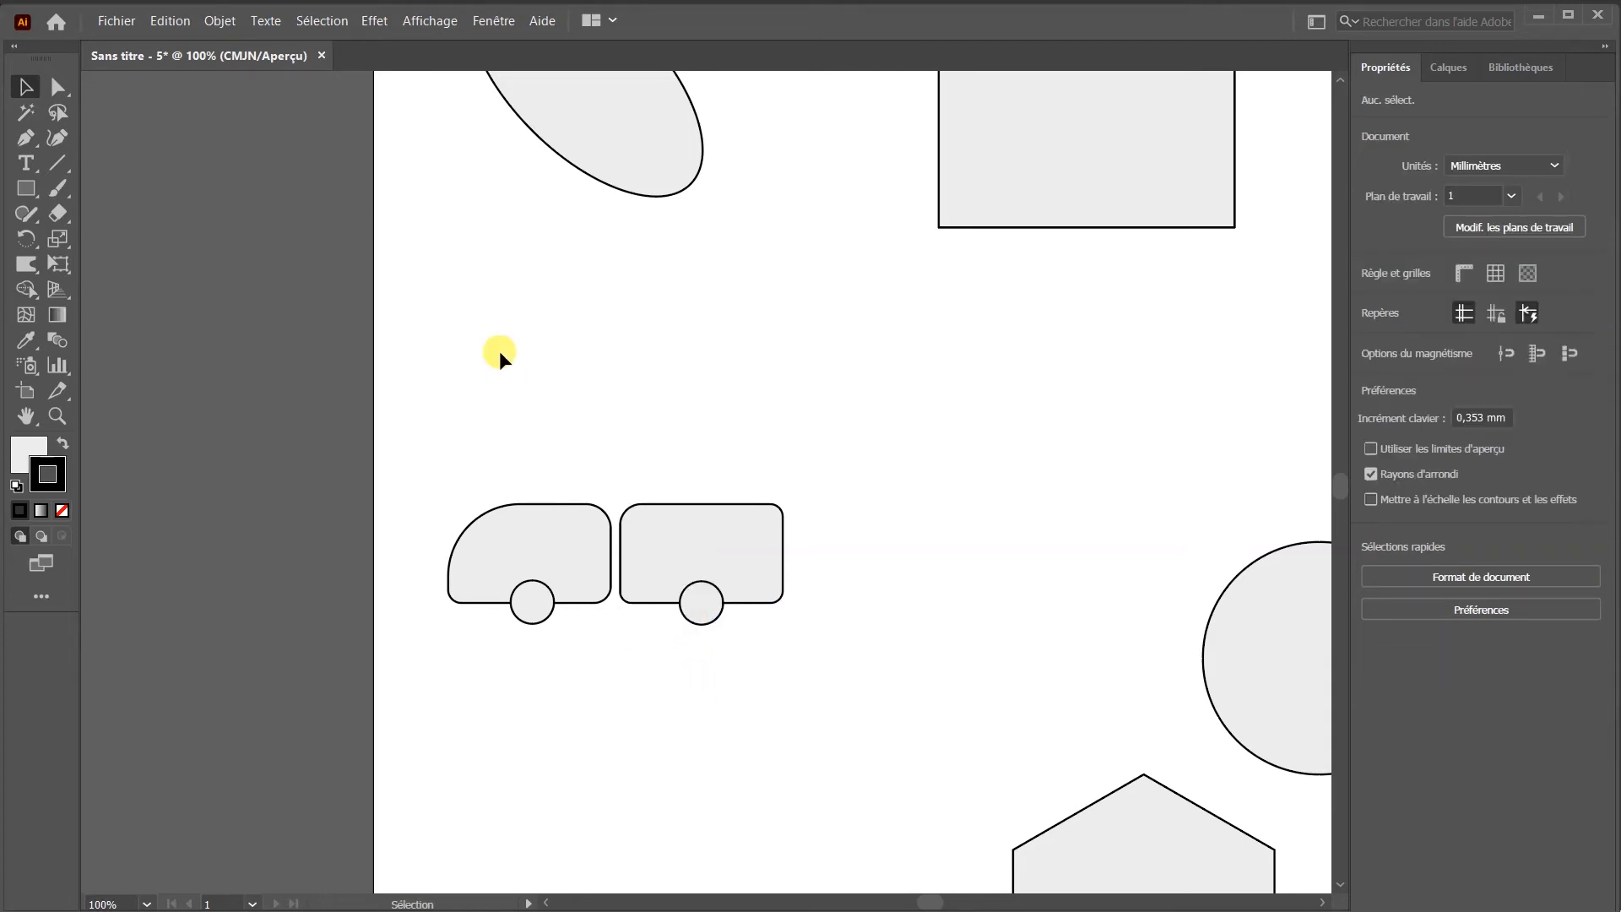
left_click(432, 20)
mouse_move(506, 656)
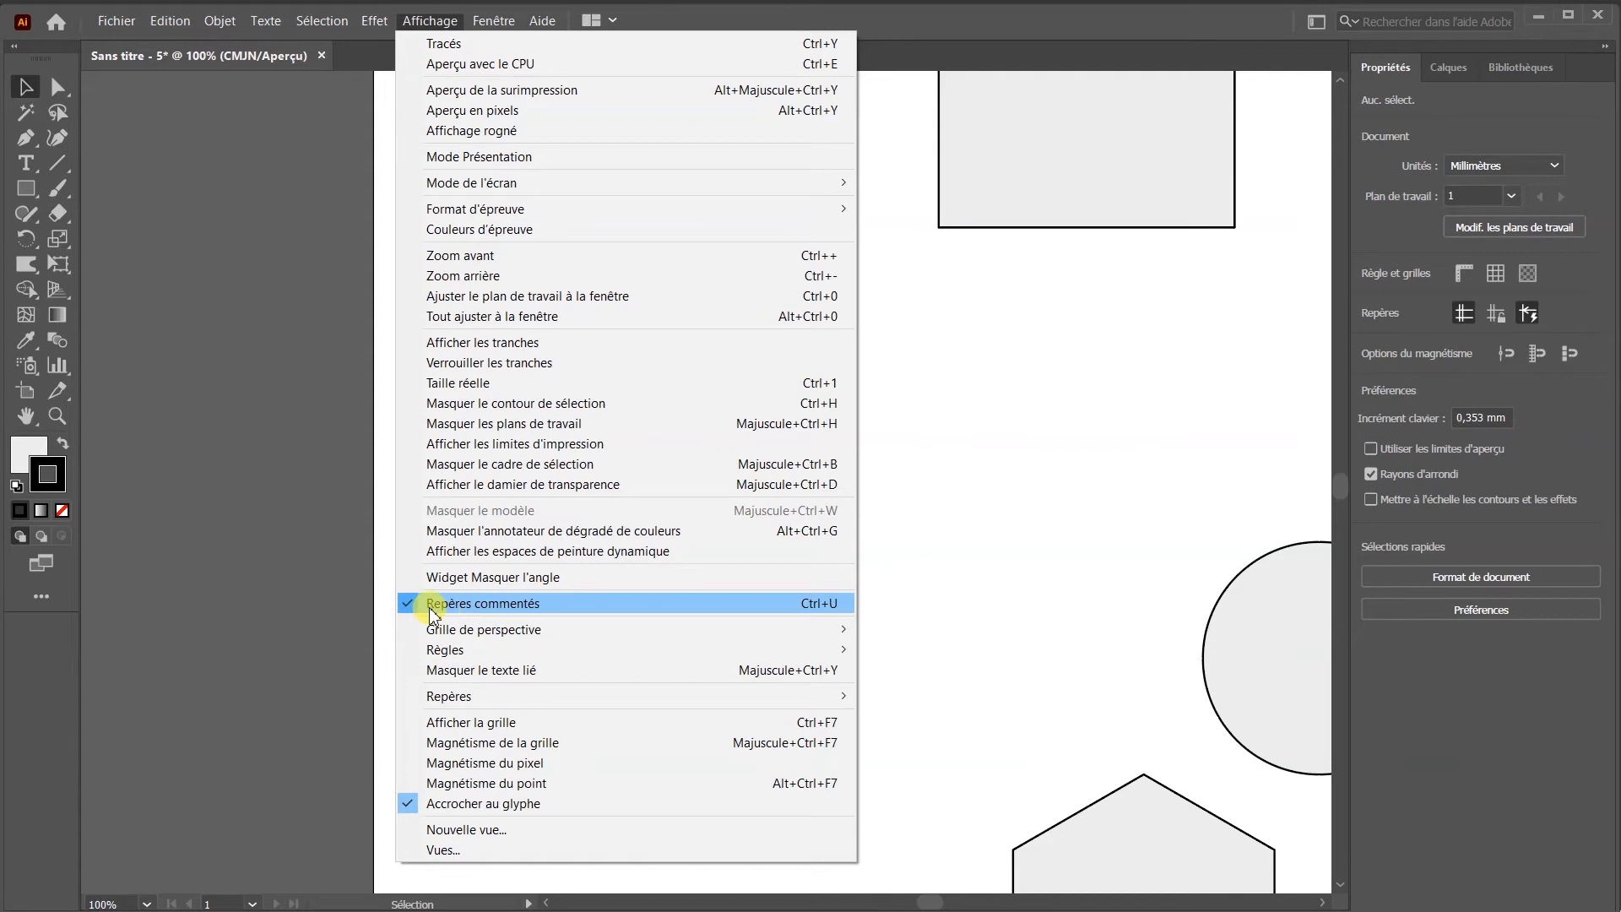
left_click(590, 602)
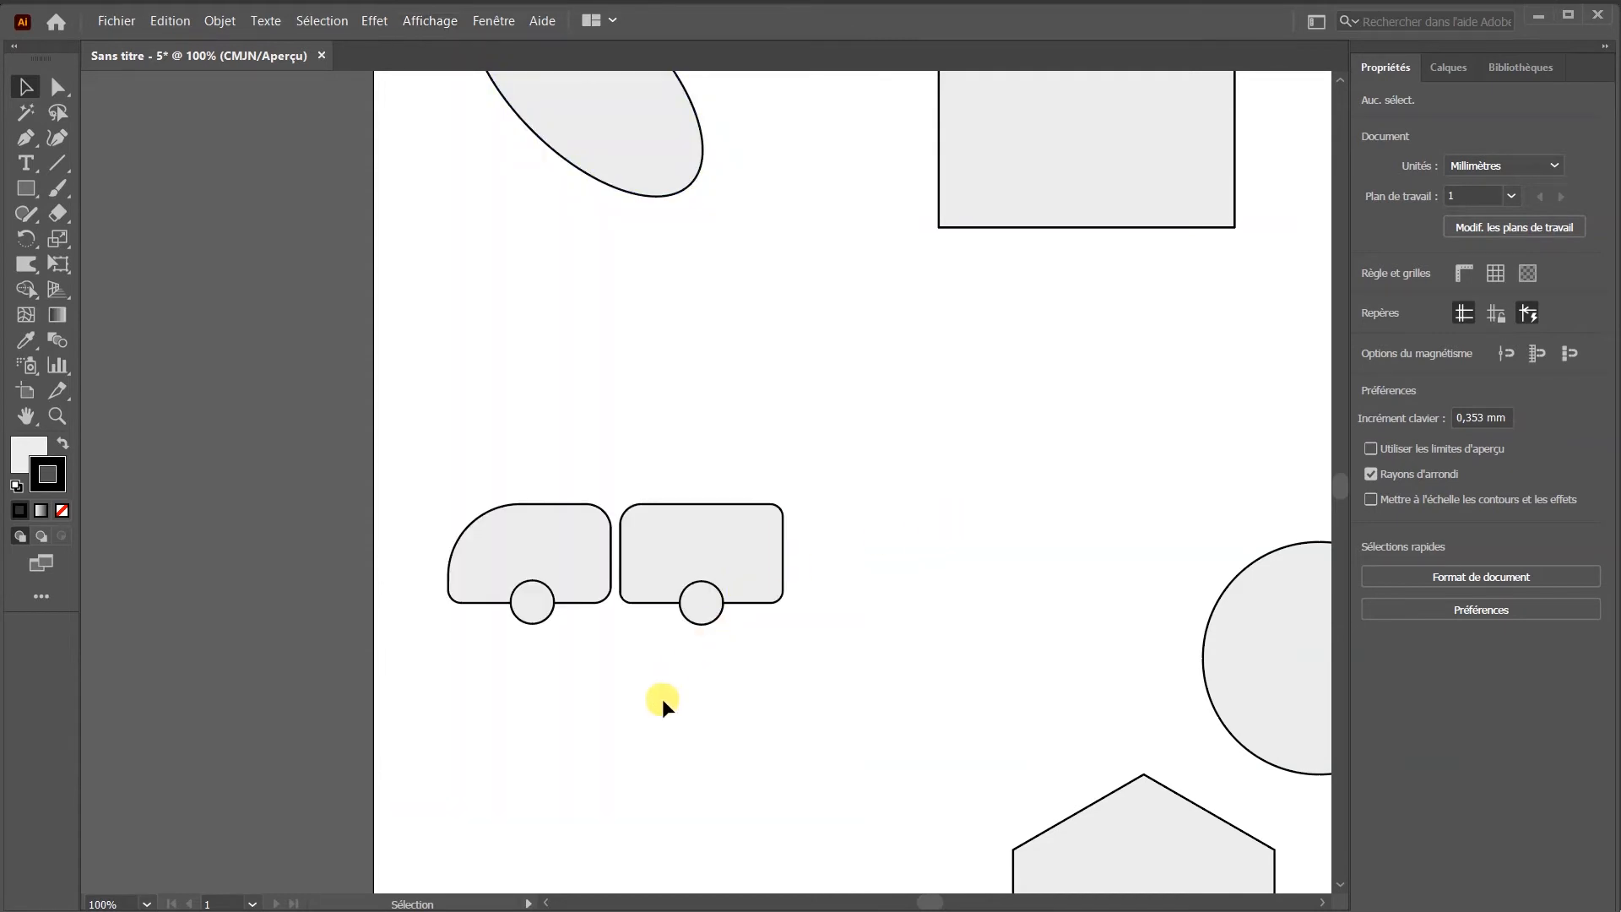
- Group the left rounded body with its wheel circle
scroll(623, 634, "down", 2)
scroll(617, 626, "up", 1)
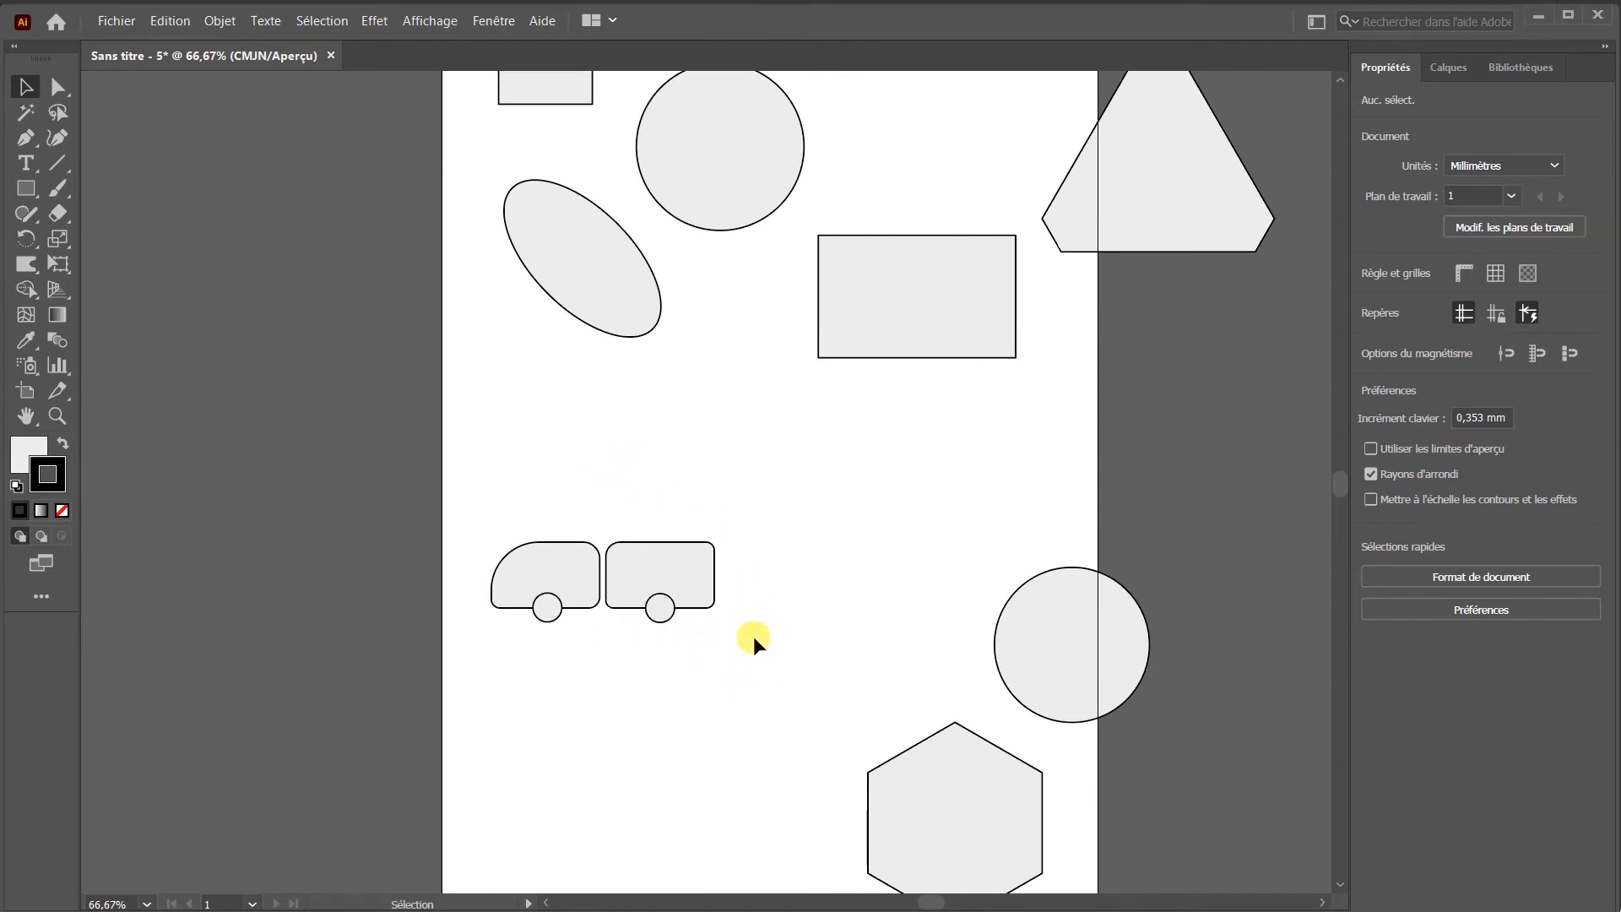
left_click_drag(569, 650, 463, 499)
right_click(524, 560)
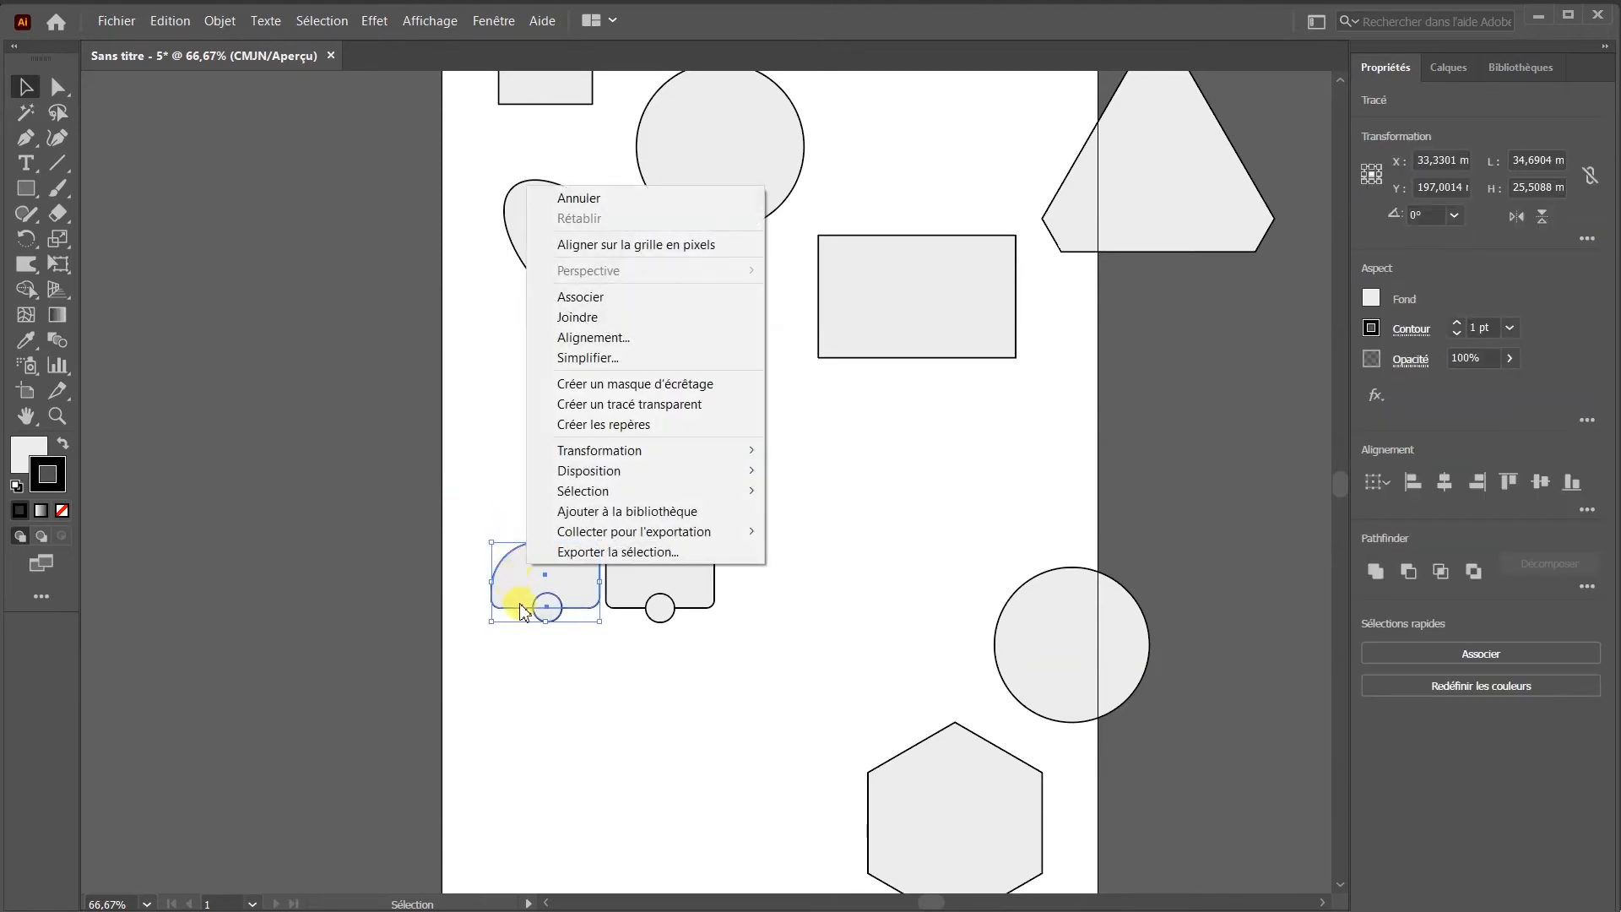
left_click(581, 297)
left_click(722, 666)
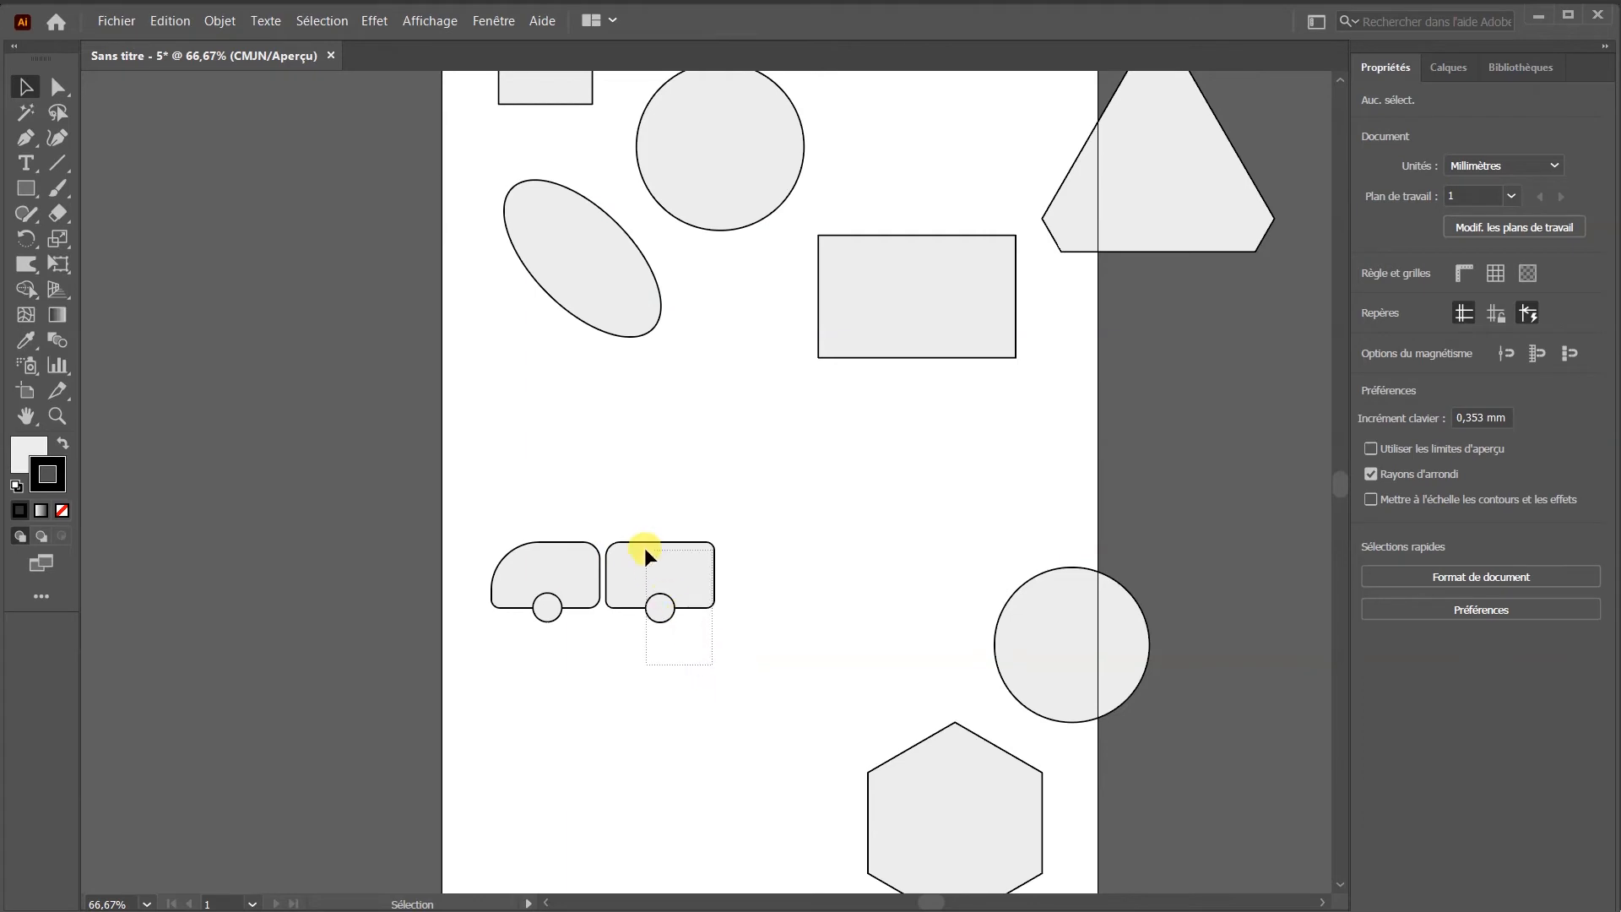
- Group the right rounded rectangle with its wheel circle to form a wagon
left_click_drag(645, 547, 645, 549)
right_click(667, 569)
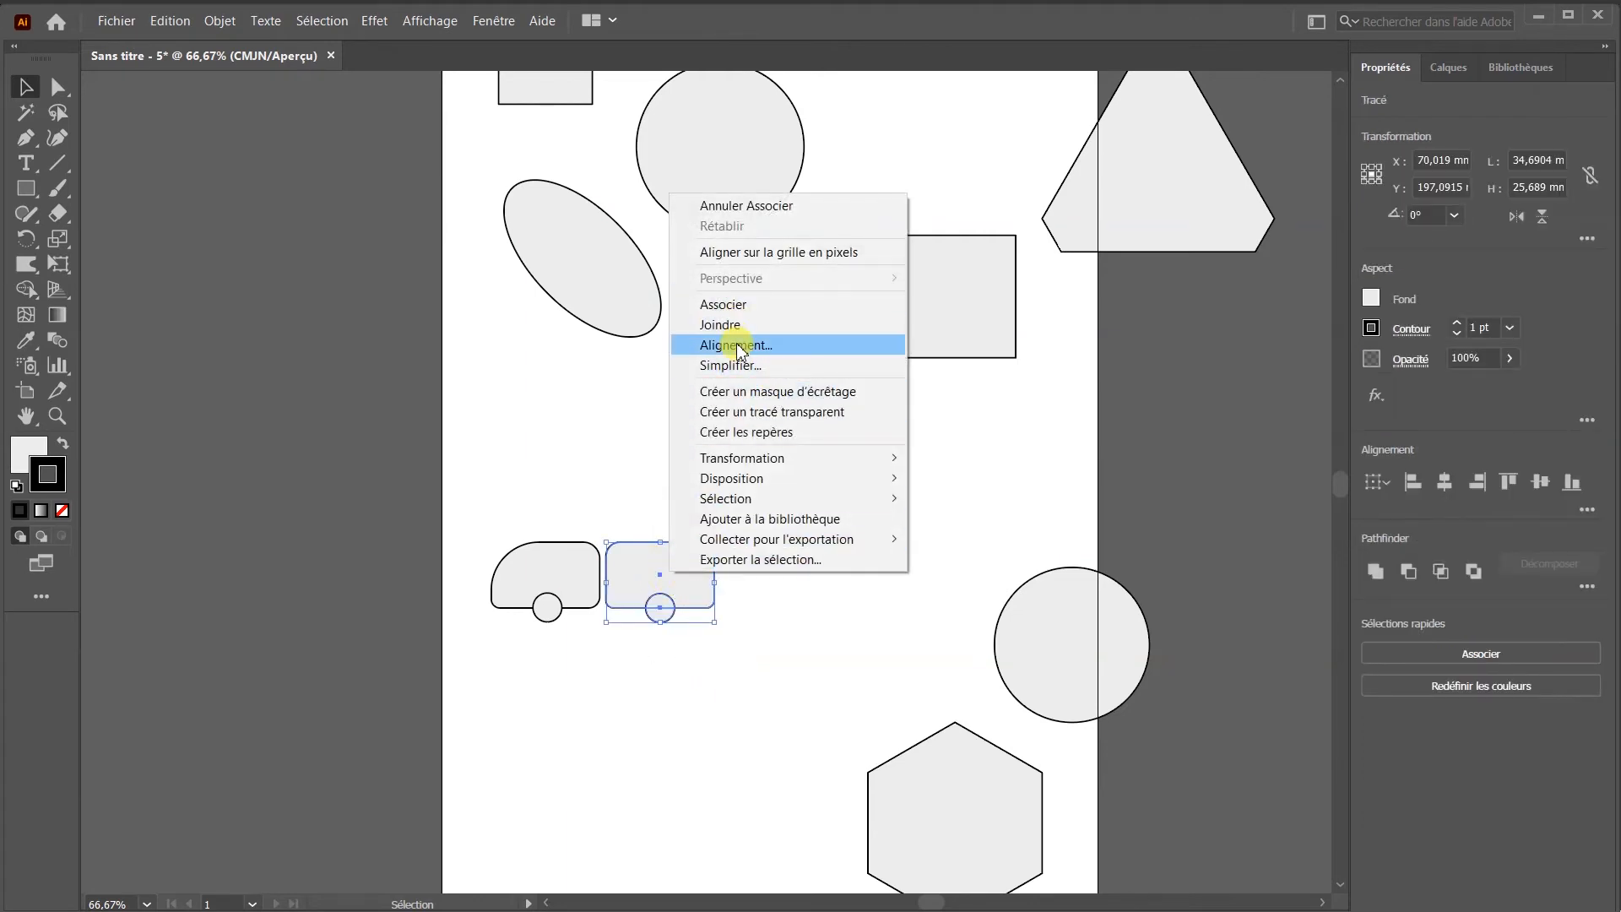
left_click(722, 305)
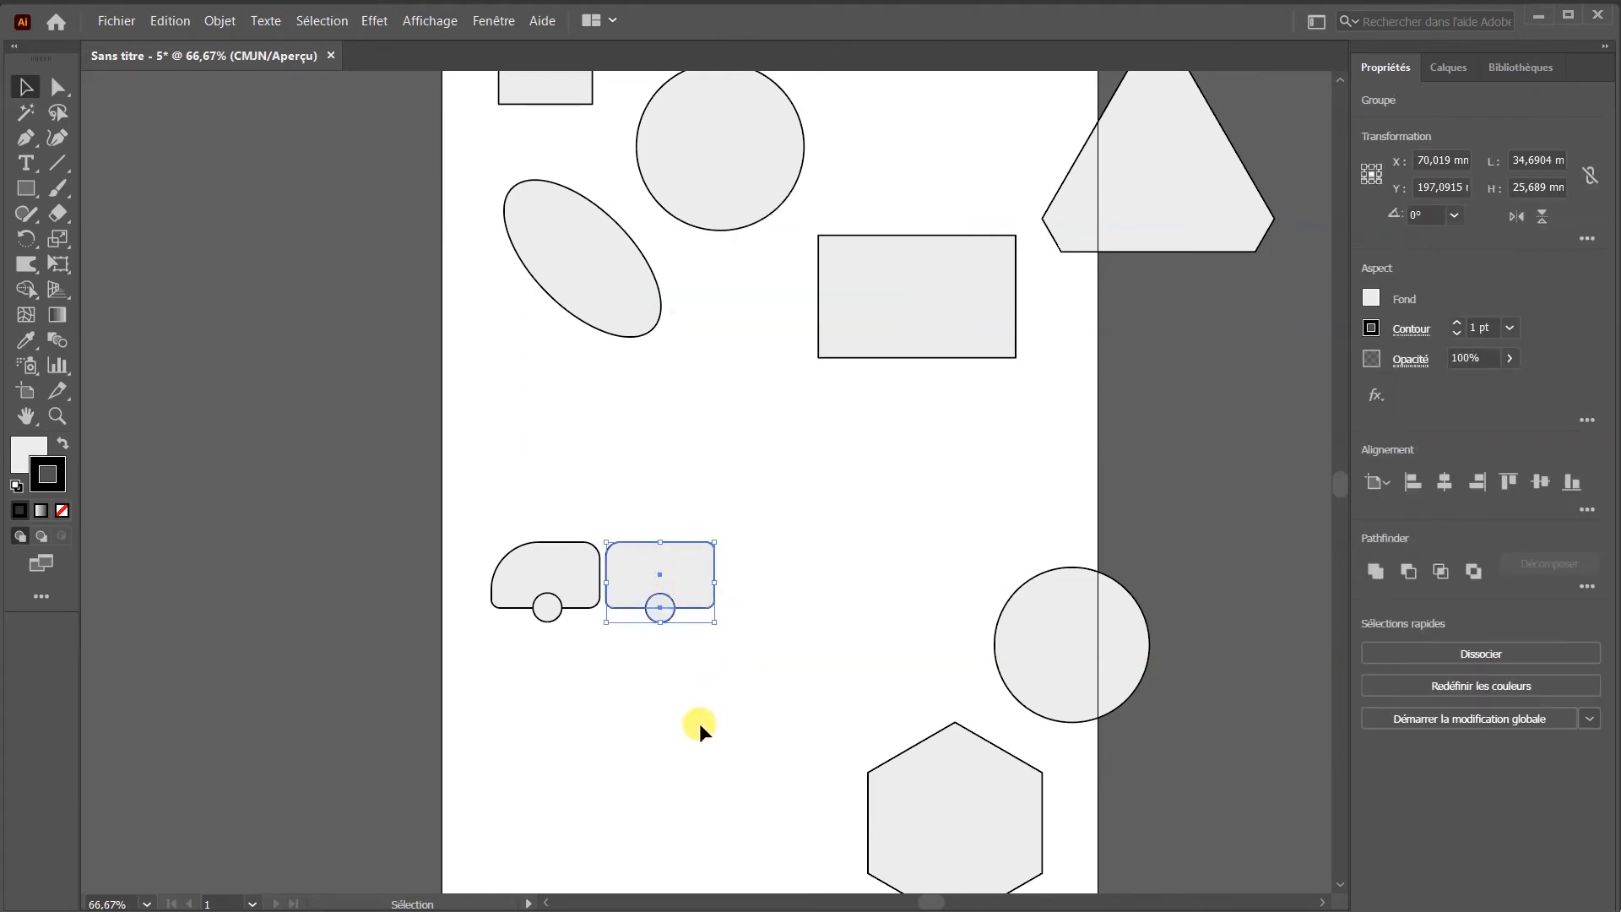
left_click(703, 716)
- Duplicate the wagon group horizontally just past itself and repeat the duplication four more times to make a row of six wagons
left_click(650, 570)
left_click(673, 481)
left_click(632, 566)
left_click_drag(638, 561, 748, 574)
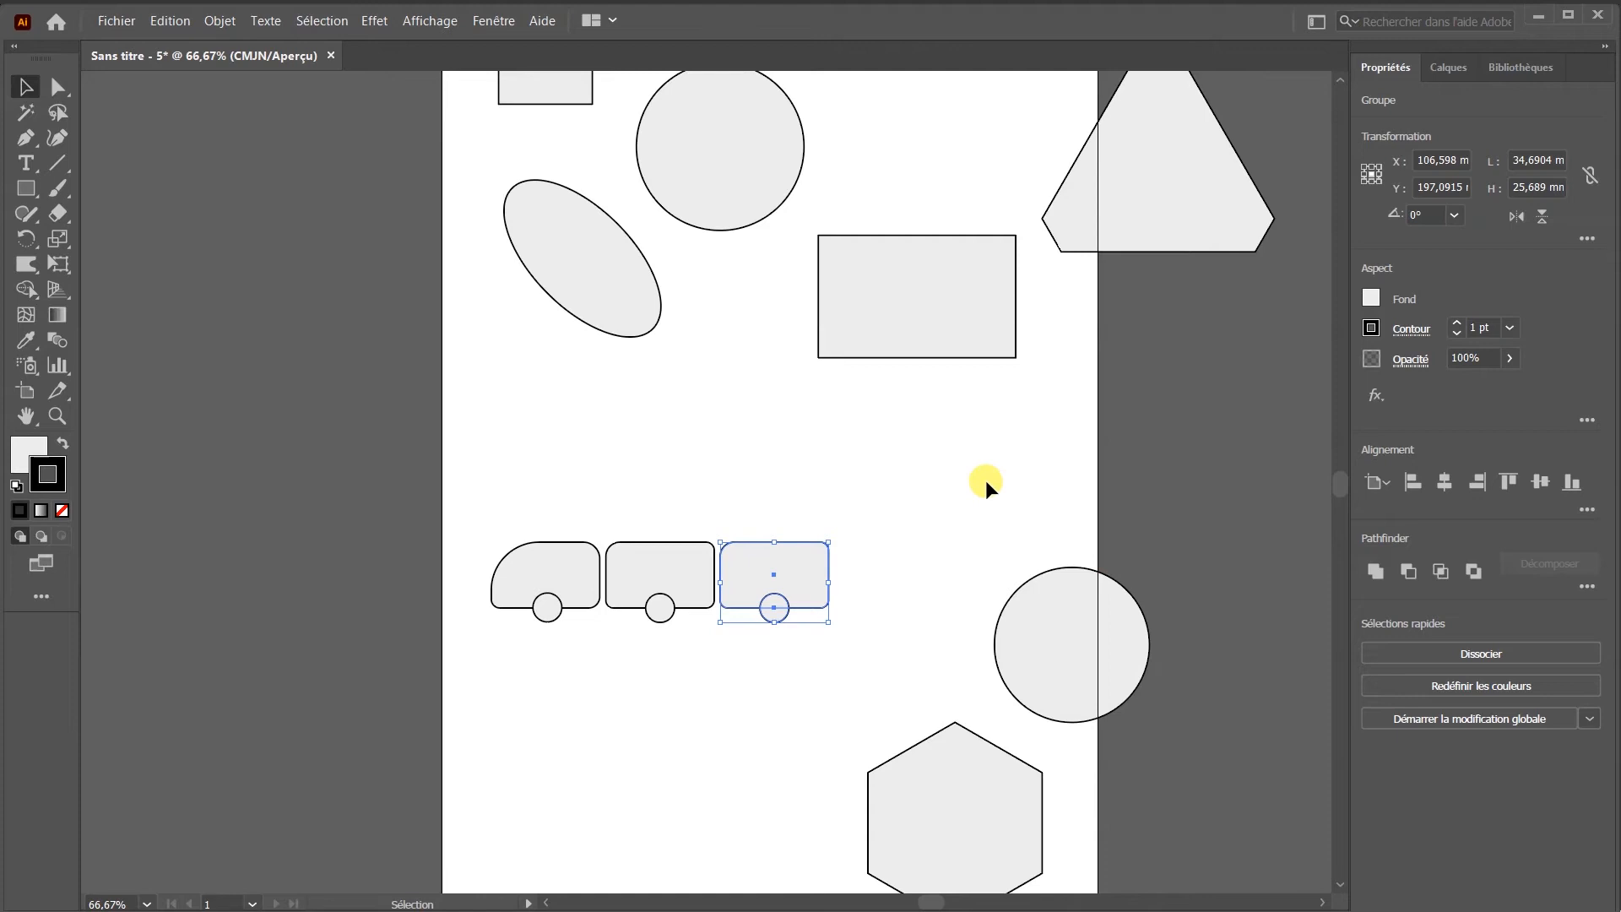
key("ctrl+d")
key("ctrl+d")
key("ctrl+d")
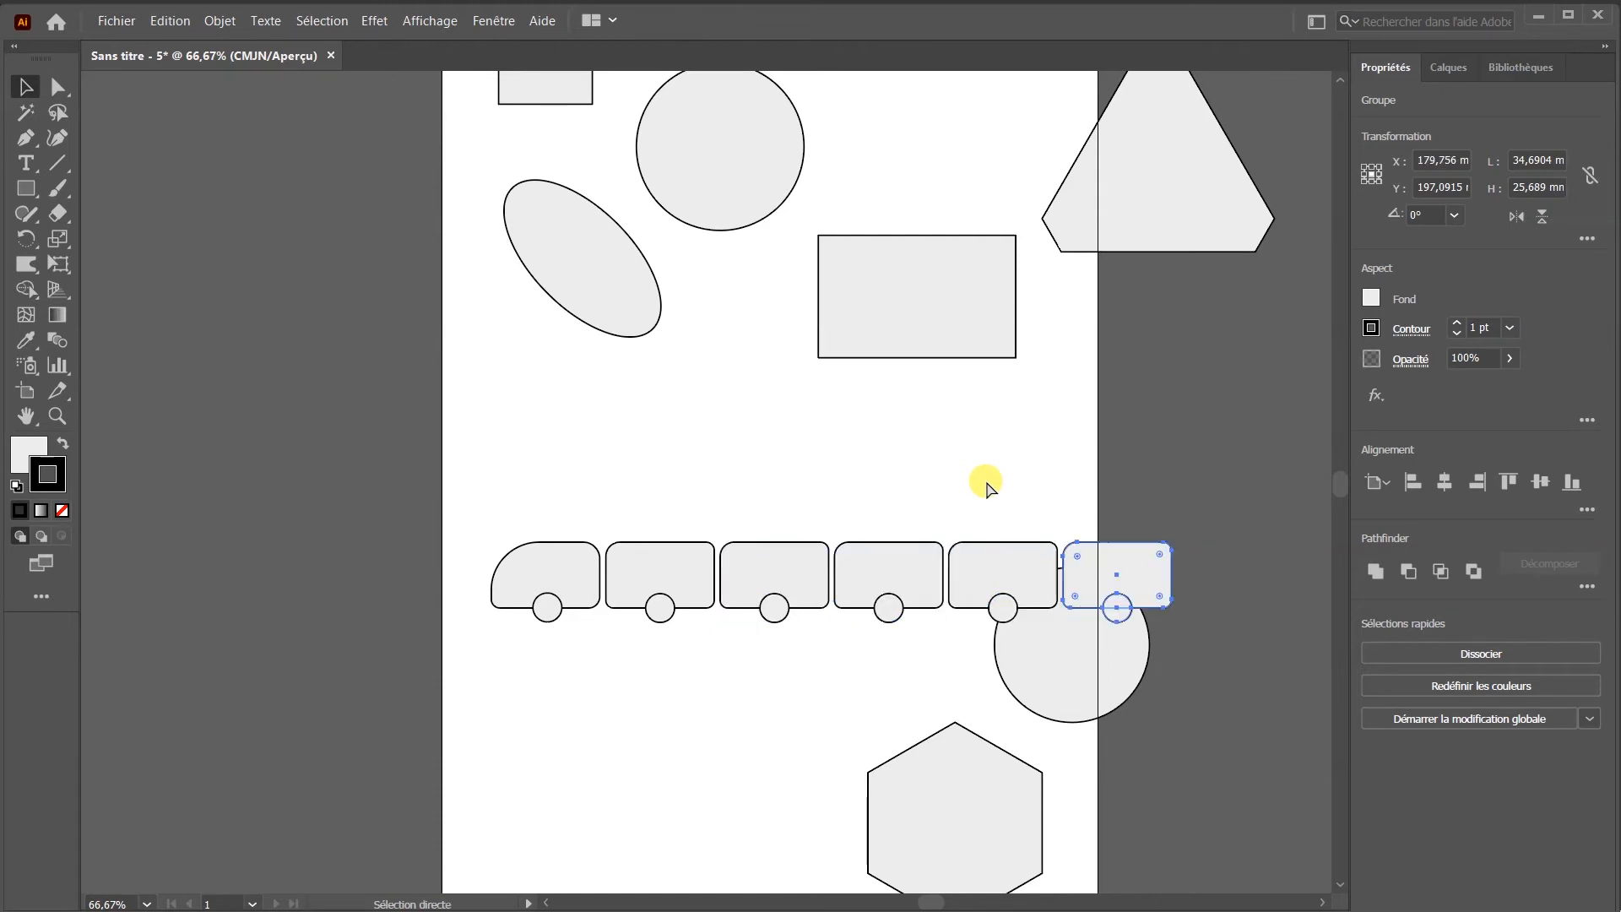
key("ctrl+d")
- Copy the front car group to the empty area beyond the last wagon on the right
left_click(154, 574)
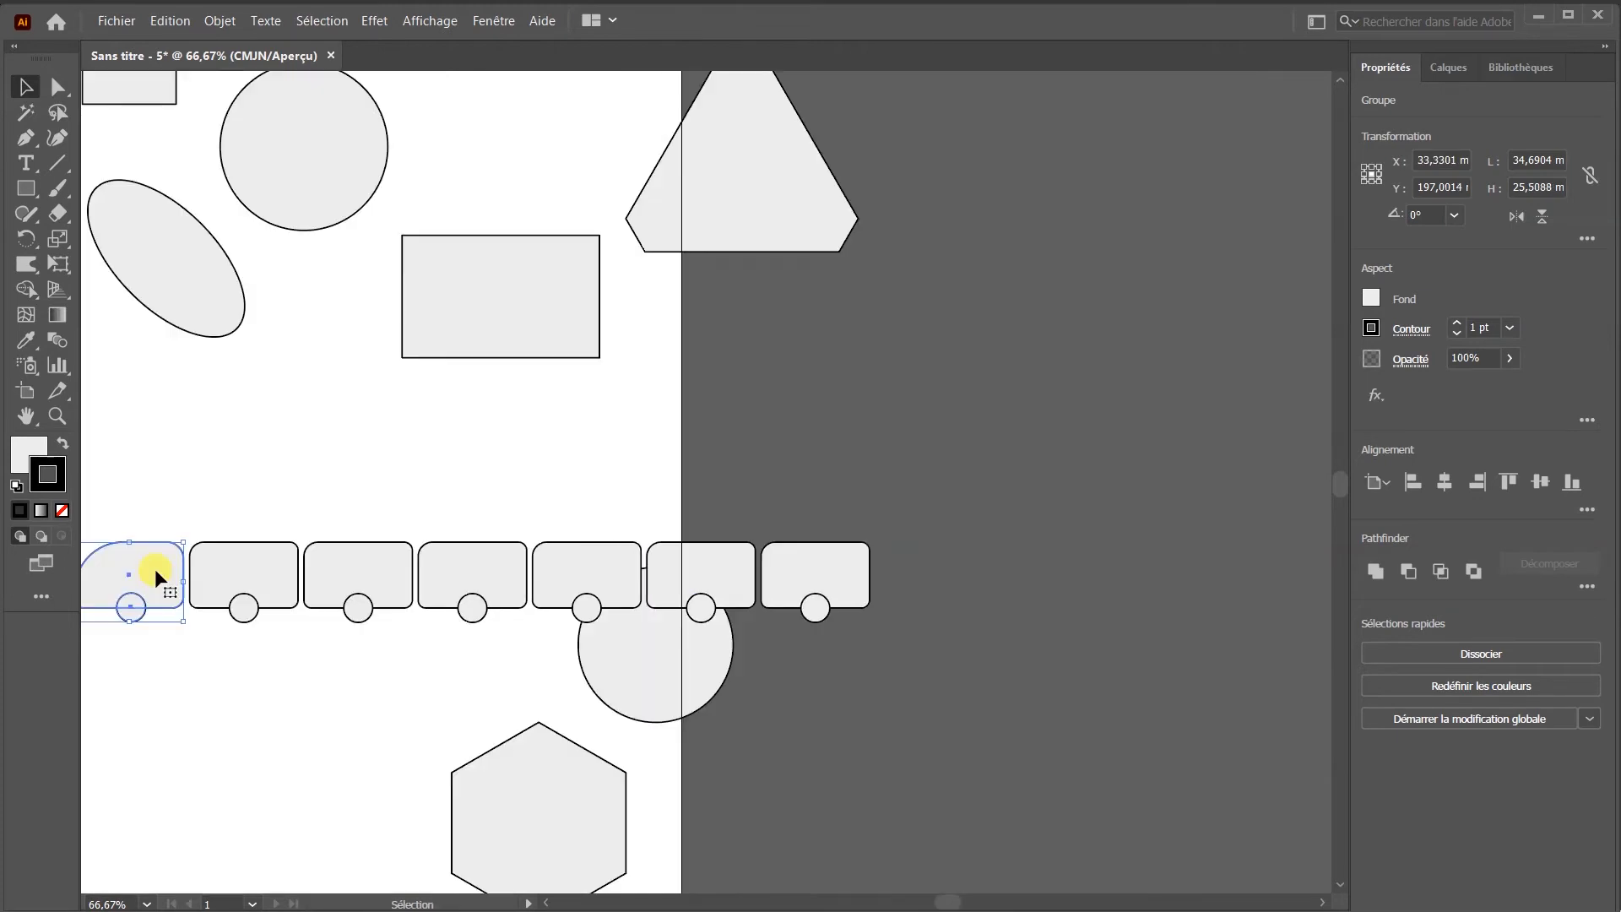
left_click_drag(155, 574, 955, 561)
key("shift+Right")
key("shift+Right")
key("shift+Right")
key("shift+Right")
key("shift+Right")
key("shift+Right")
key("shift+Right")
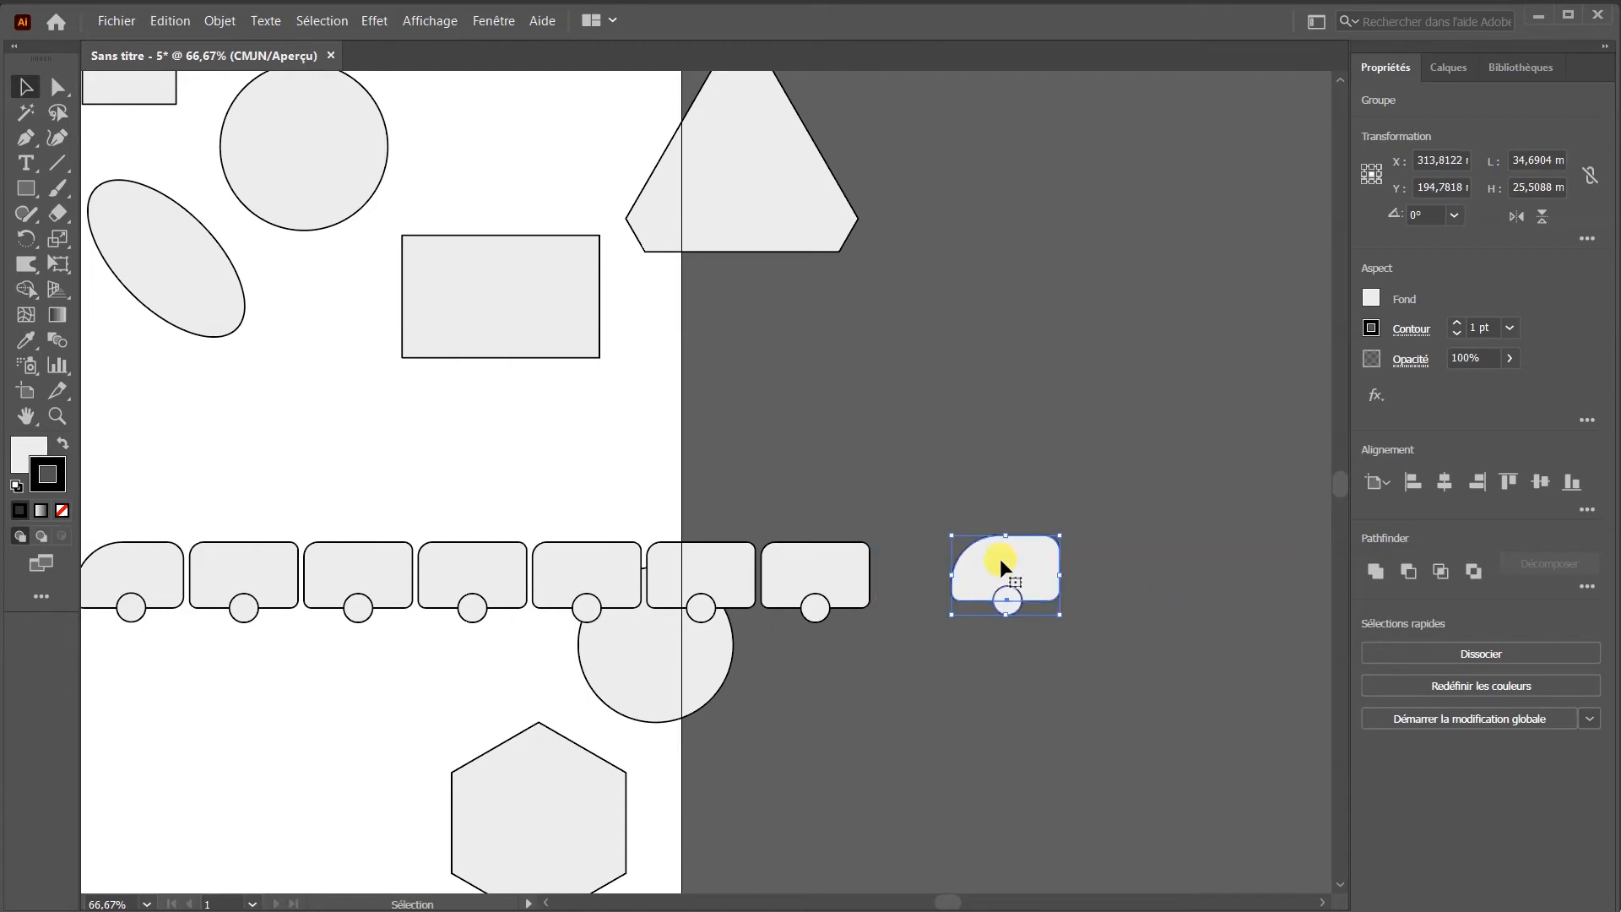
- Flip the copied front car horizontally and move it against the right end of the last wagon
left_click(1516, 216)
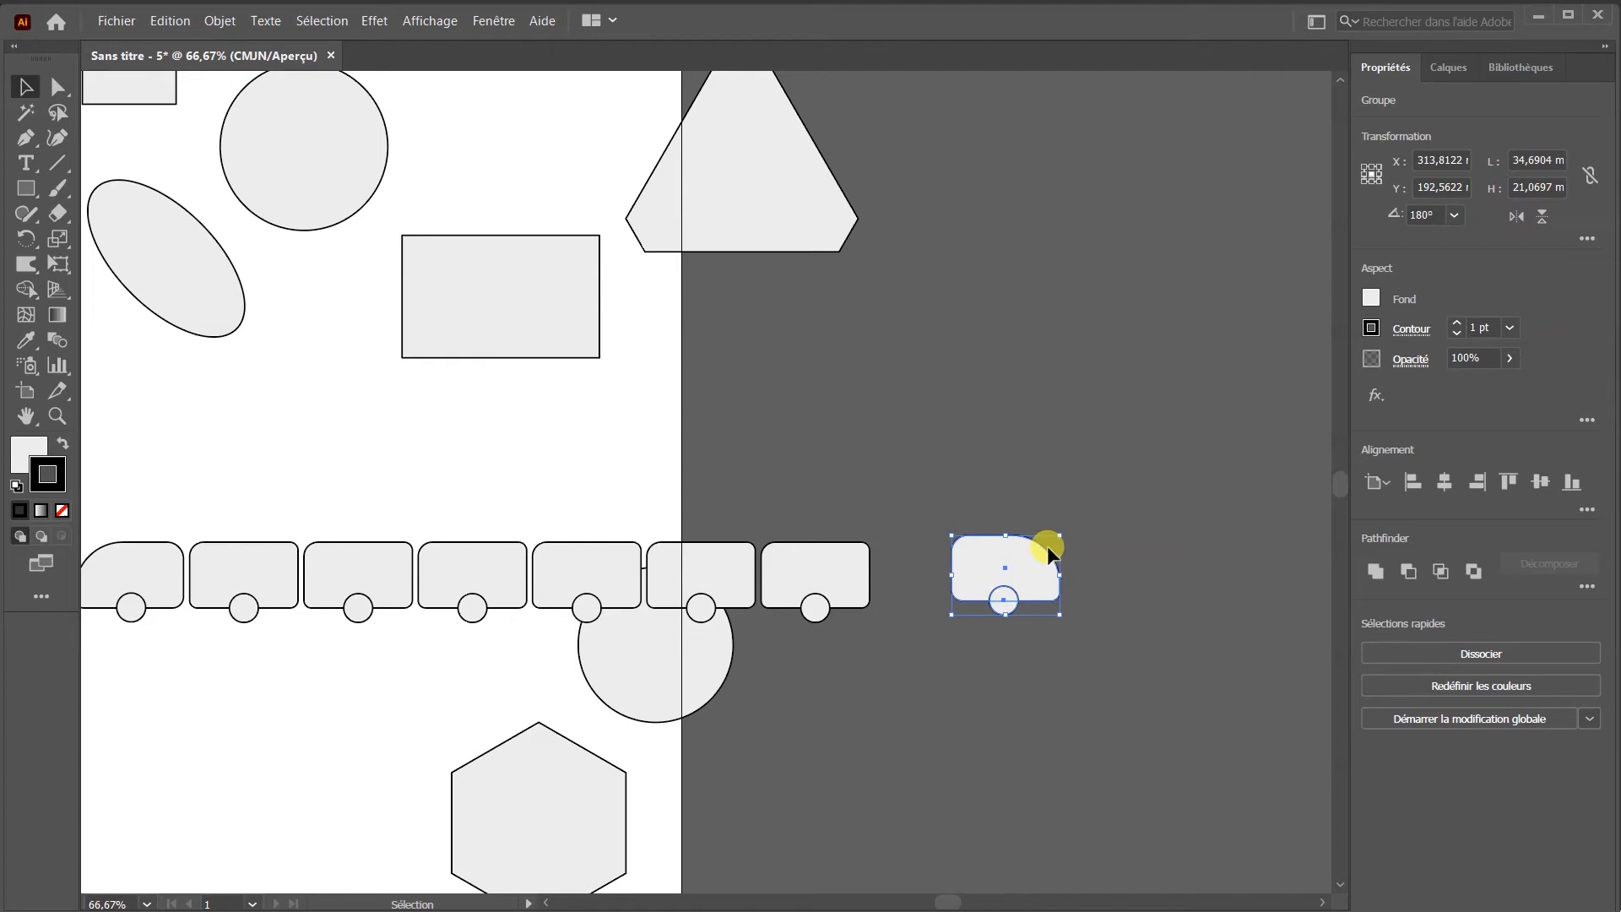
left_click_drag(954, 554, 900, 575)
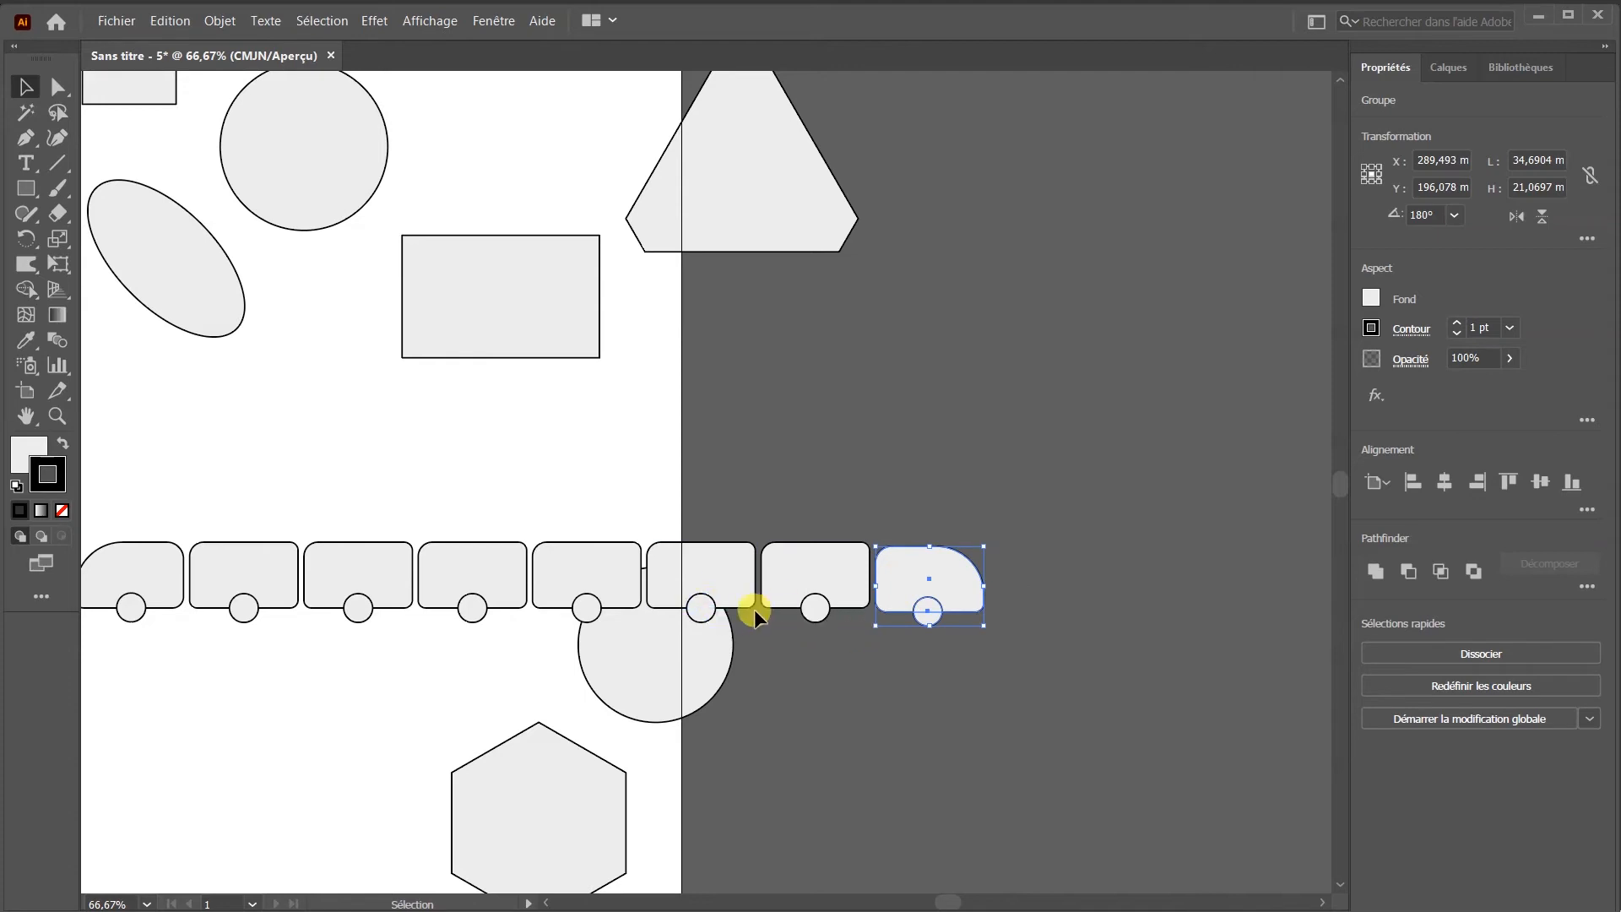
left_click(913, 464)
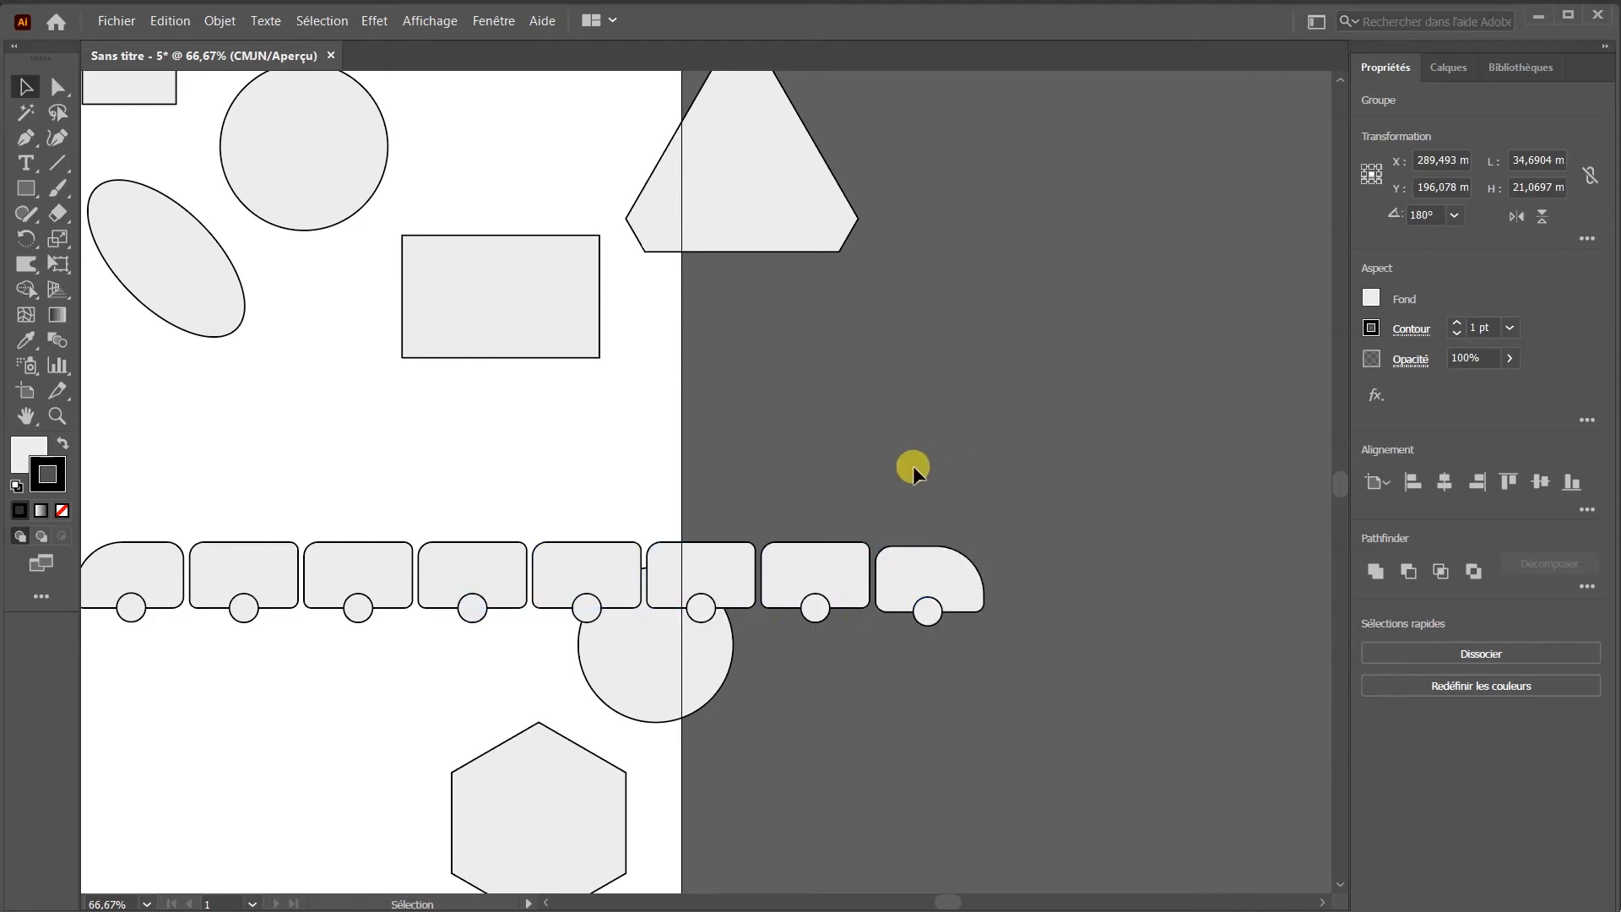
- Nudge the flipped end car upward in small increments to line it up with the wagon row
left_click(929, 587)
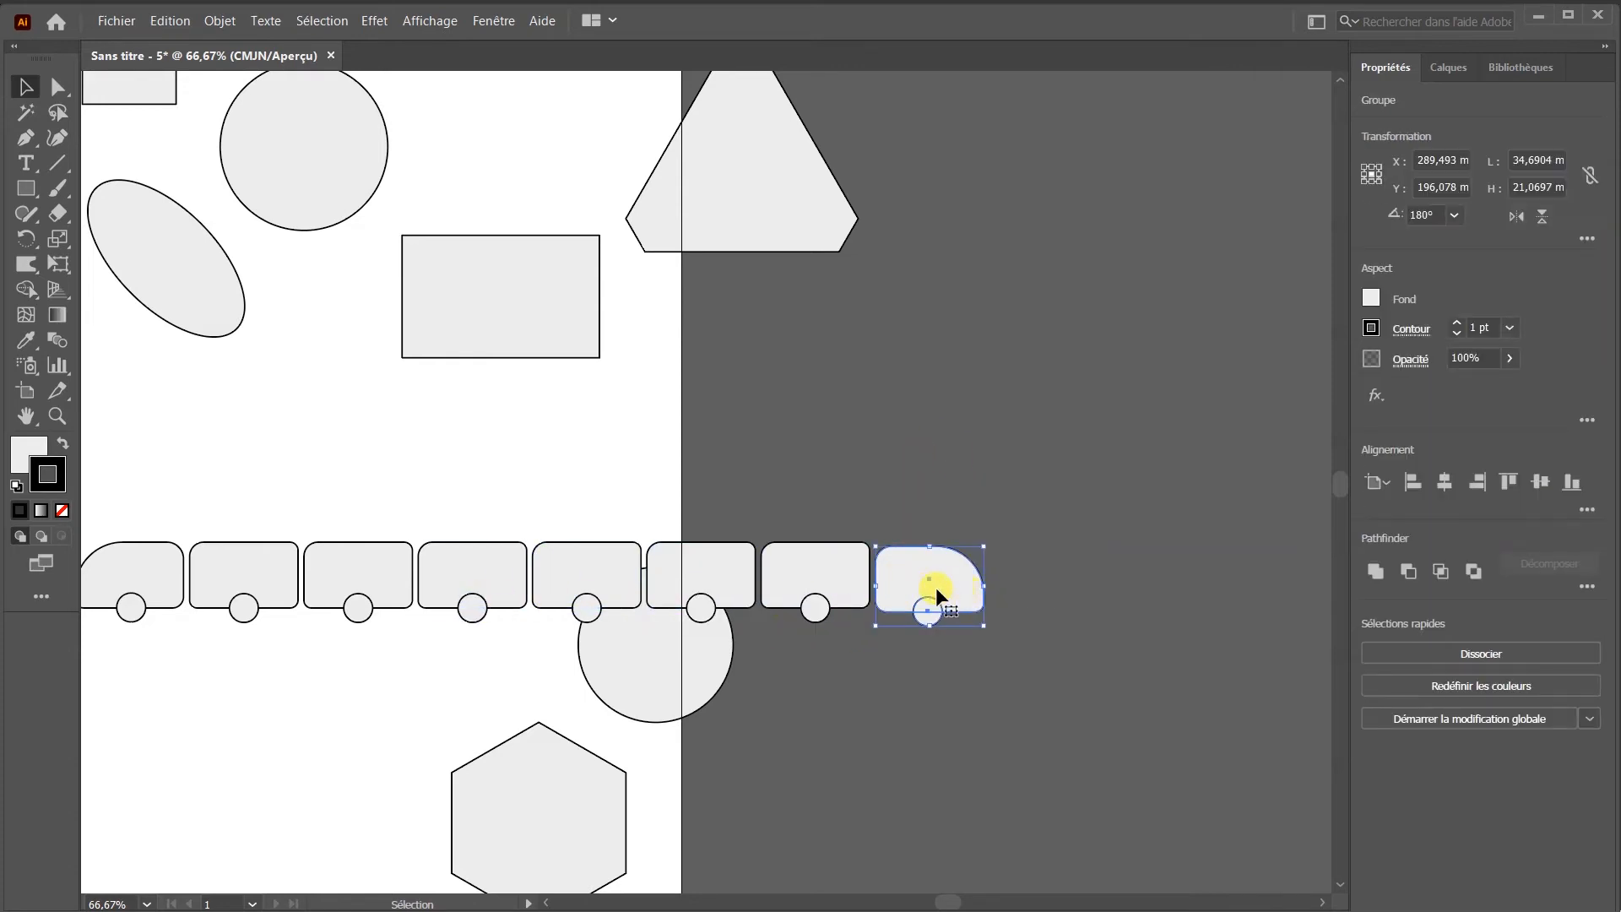
key("Up")
key("Up")
key("Up")
key("Up")
key("Up")
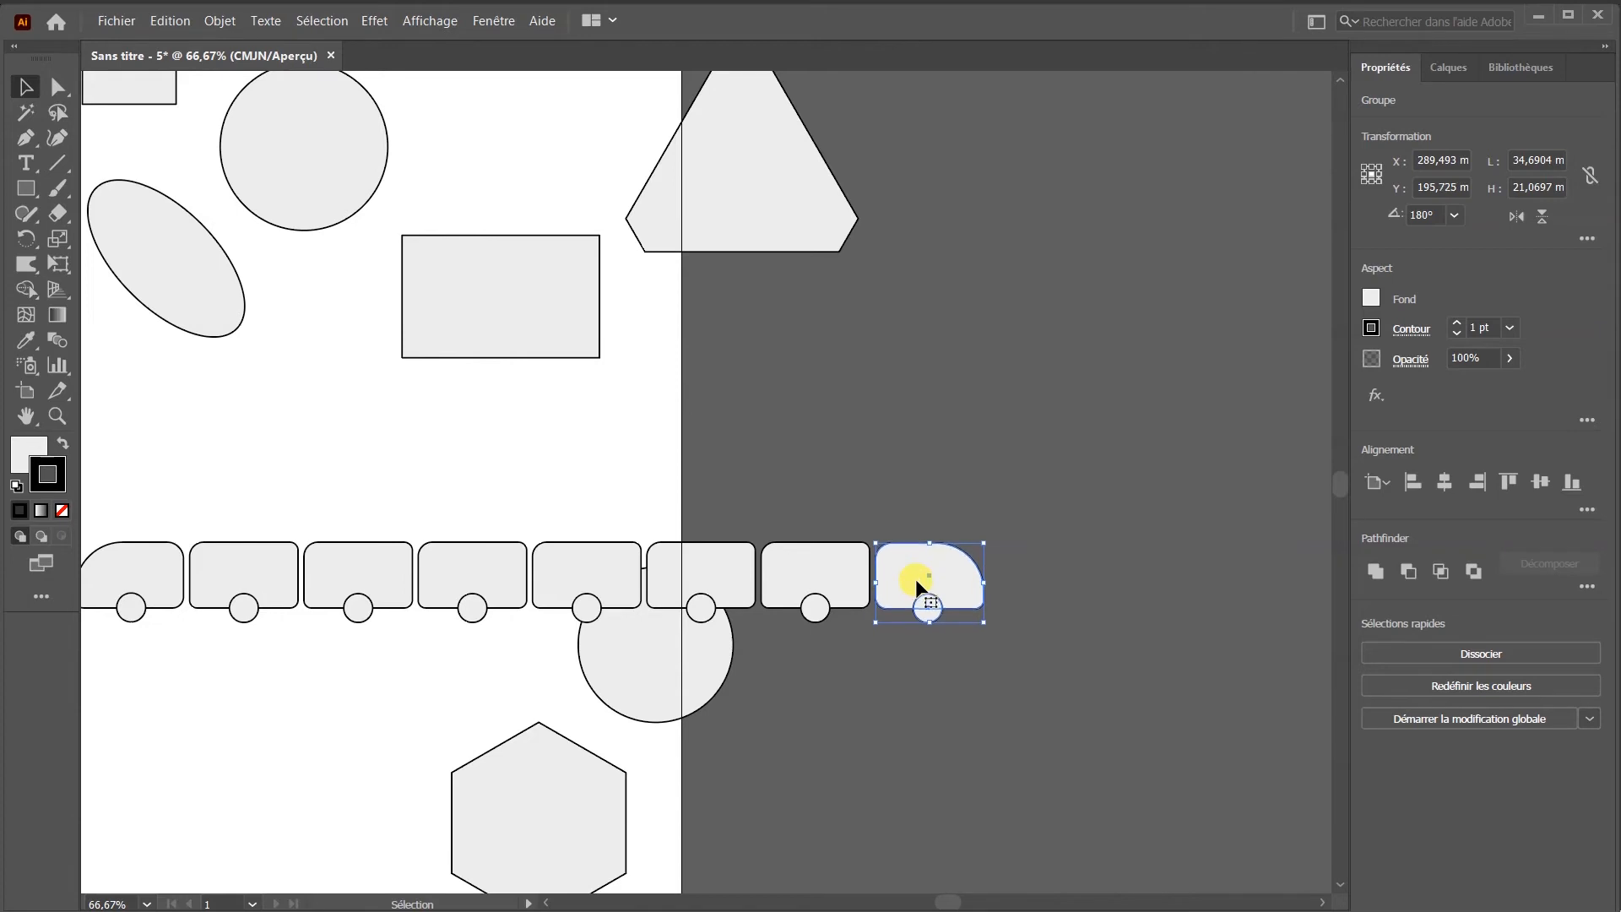
left_click(984, 660)
- Delete the large circle that overlaps the train's wagons
left_click_drag(996, 642, 162, 495)
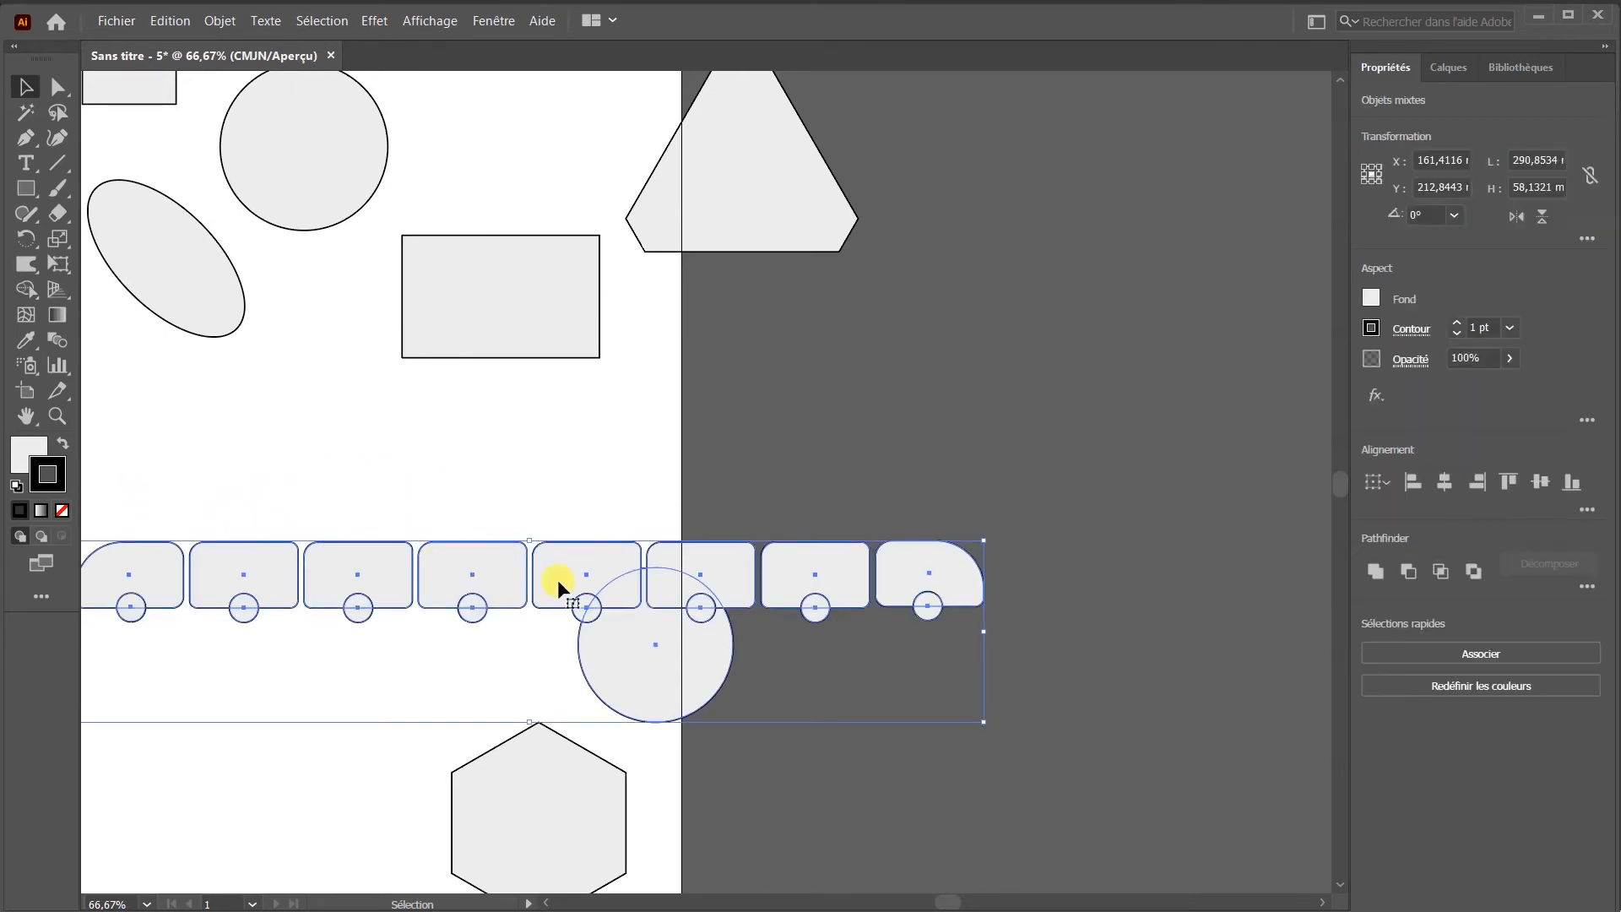
left_click(1087, 548)
left_click(647, 650)
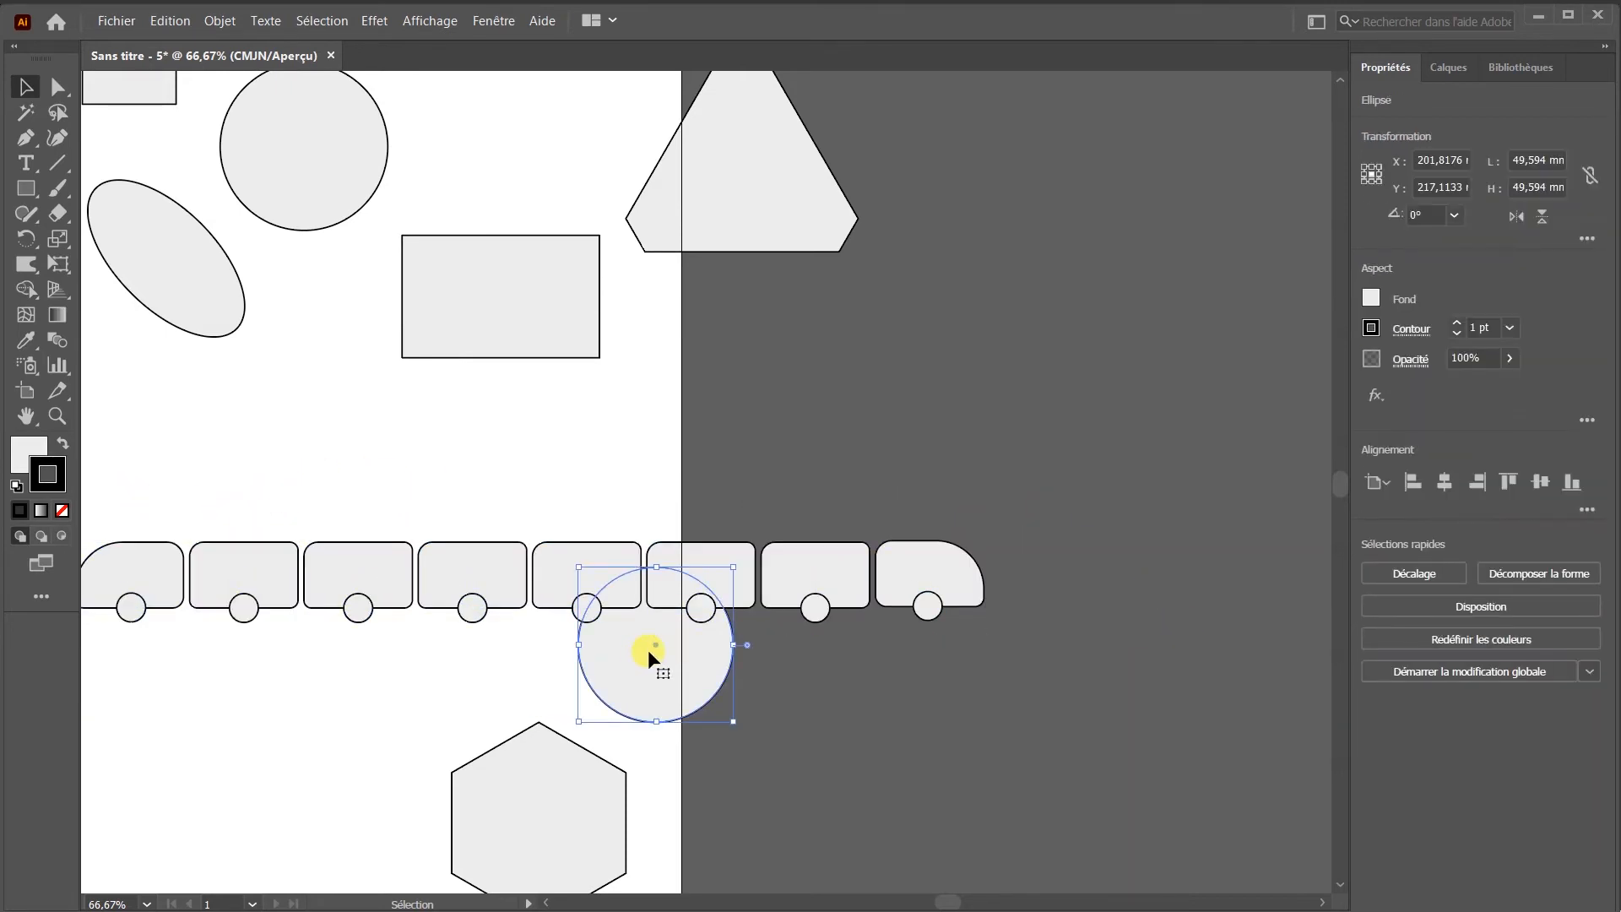
key("Delete")
- Group all the train cars into a single object
left_click_drag(1071, 657, 171, 479)
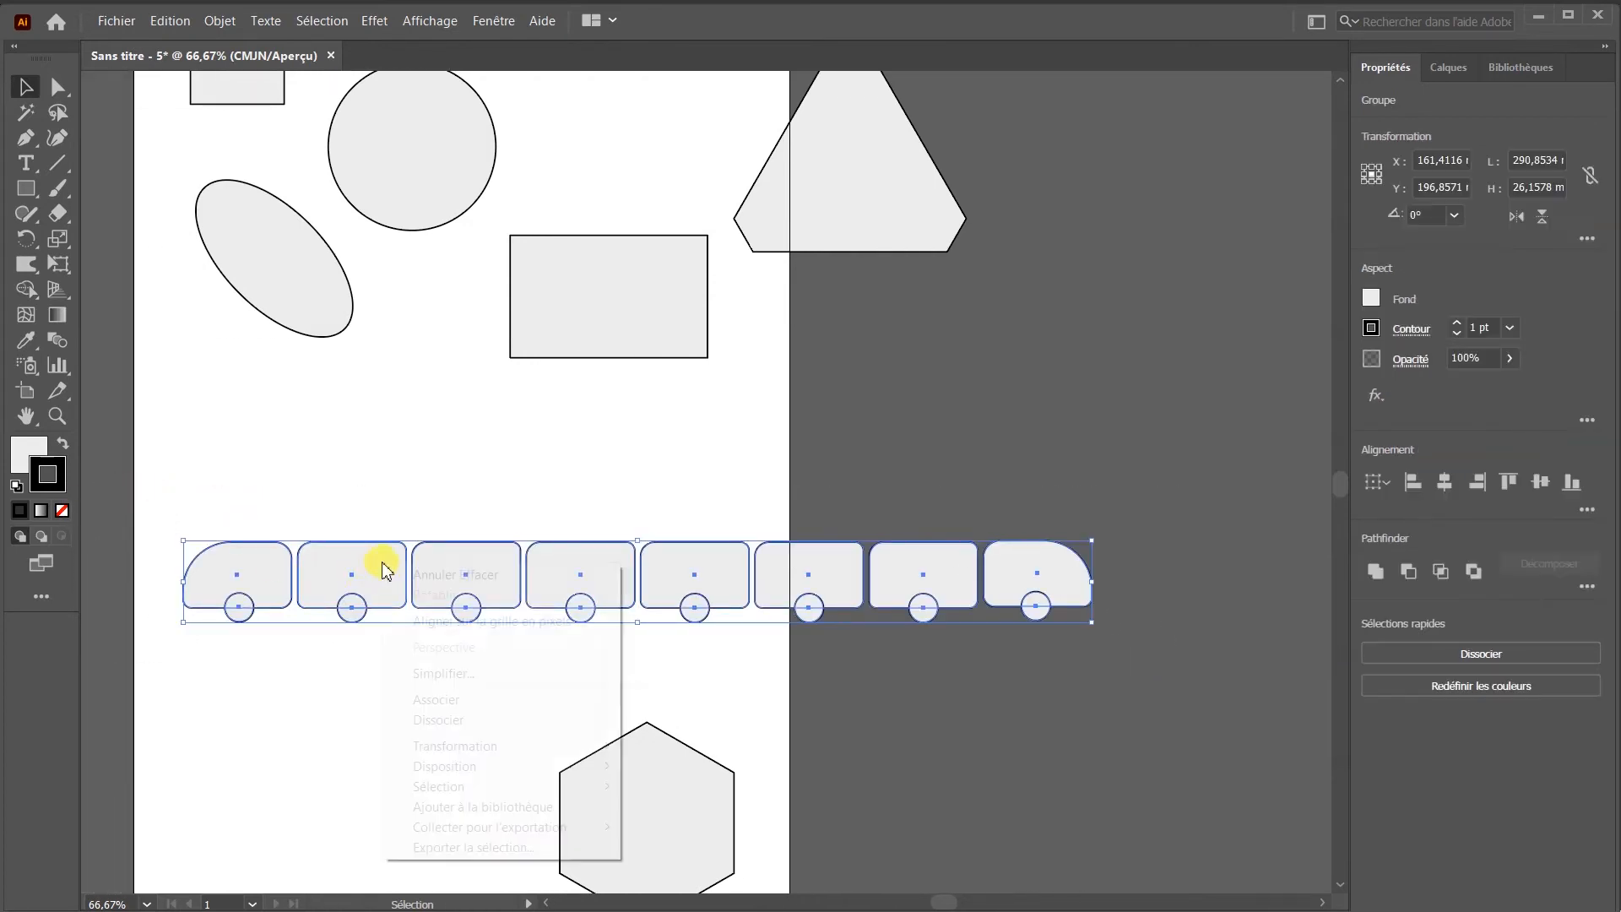
right_click(380, 560)
left_click(431, 698)
left_click(1137, 509)
- Scale the grouped train down to fit within the artboard's width and move it up below the plain rectangle
left_click(1043, 561)
left_click_drag(1088, 542, 579, 583)
left_click(373, 635)
left_click_drag(362, 604, 401, 482)
left_click(368, 571)
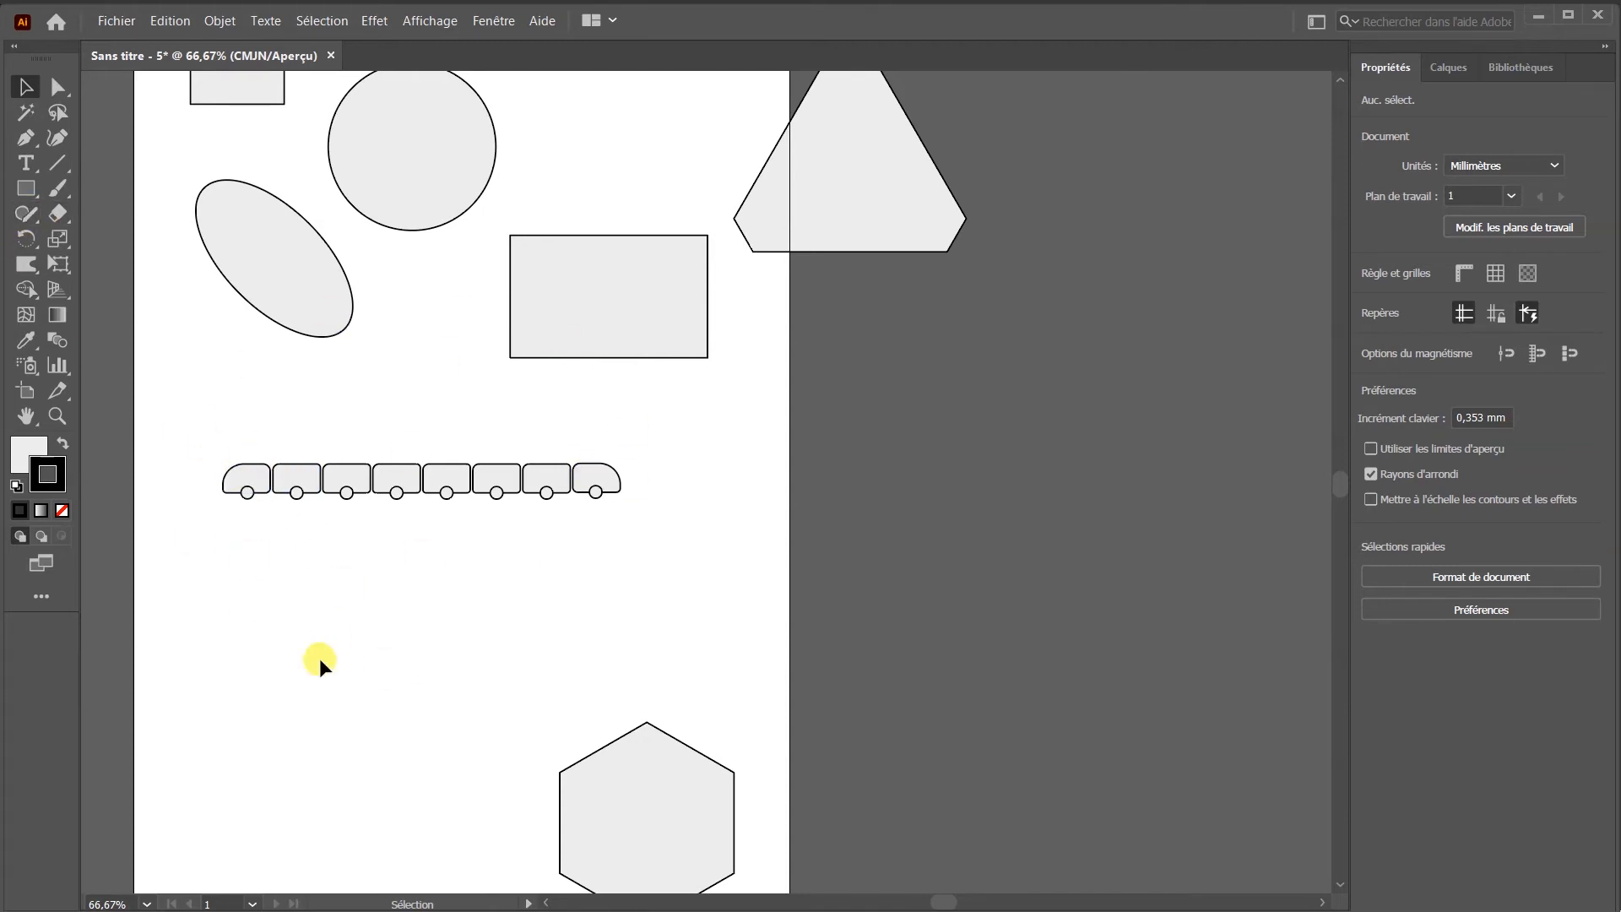
- Draw a circle in the empty area below the train with the Shaper tool
scroll(398, 610, "up", 2)
scroll(312, 669, "down", 3)
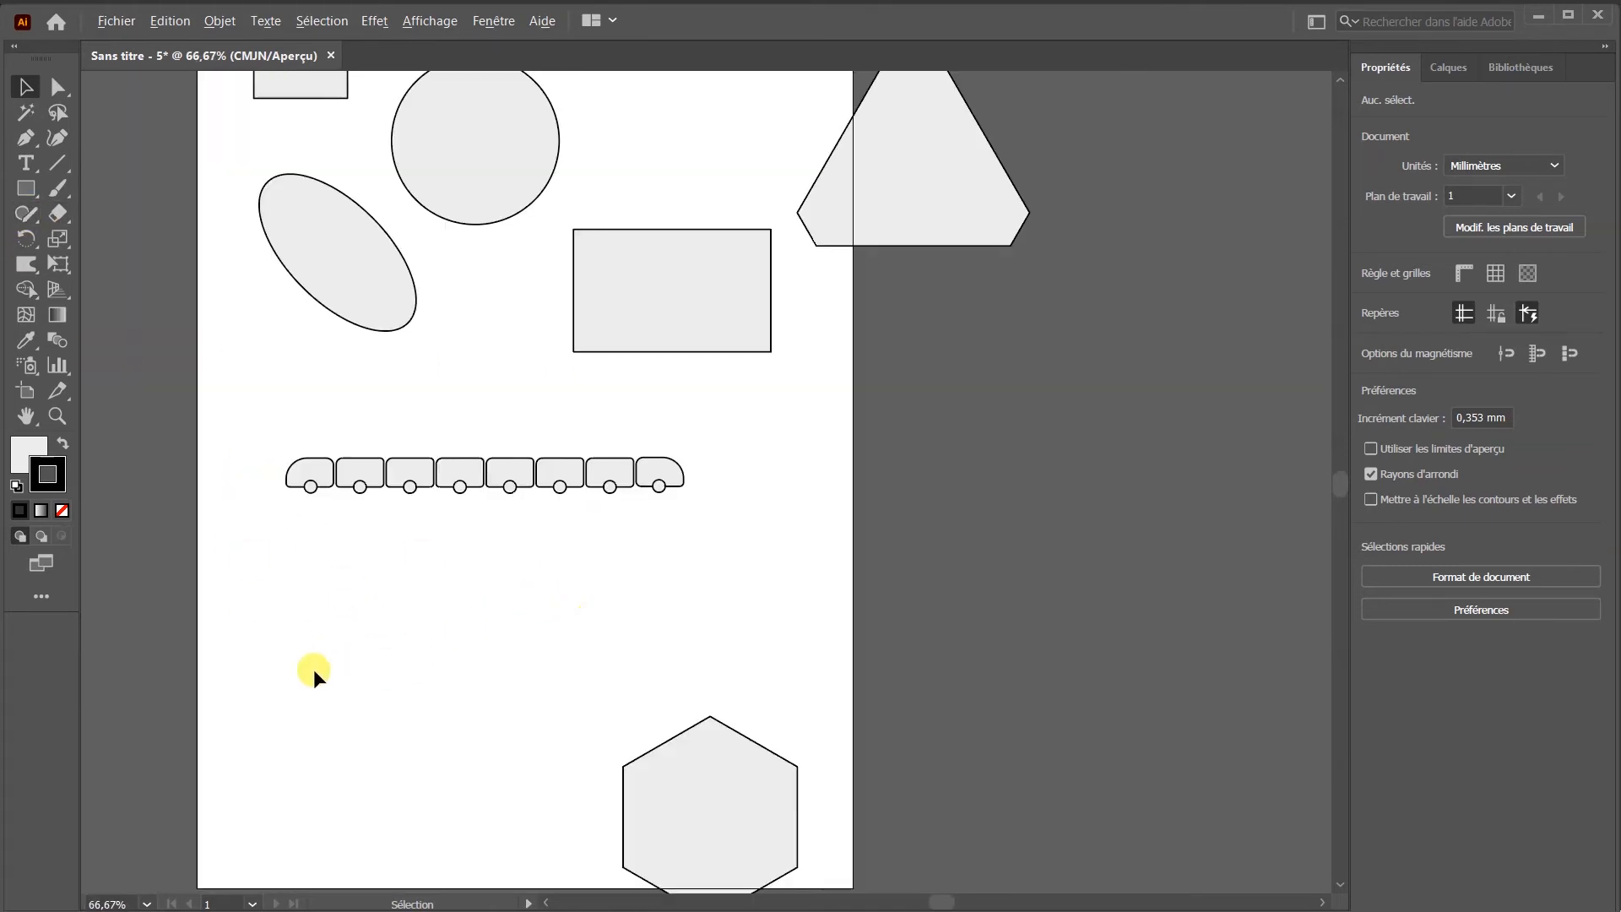
scroll(370, 689, "up", 5)
scroll(370, 689, "down", 2)
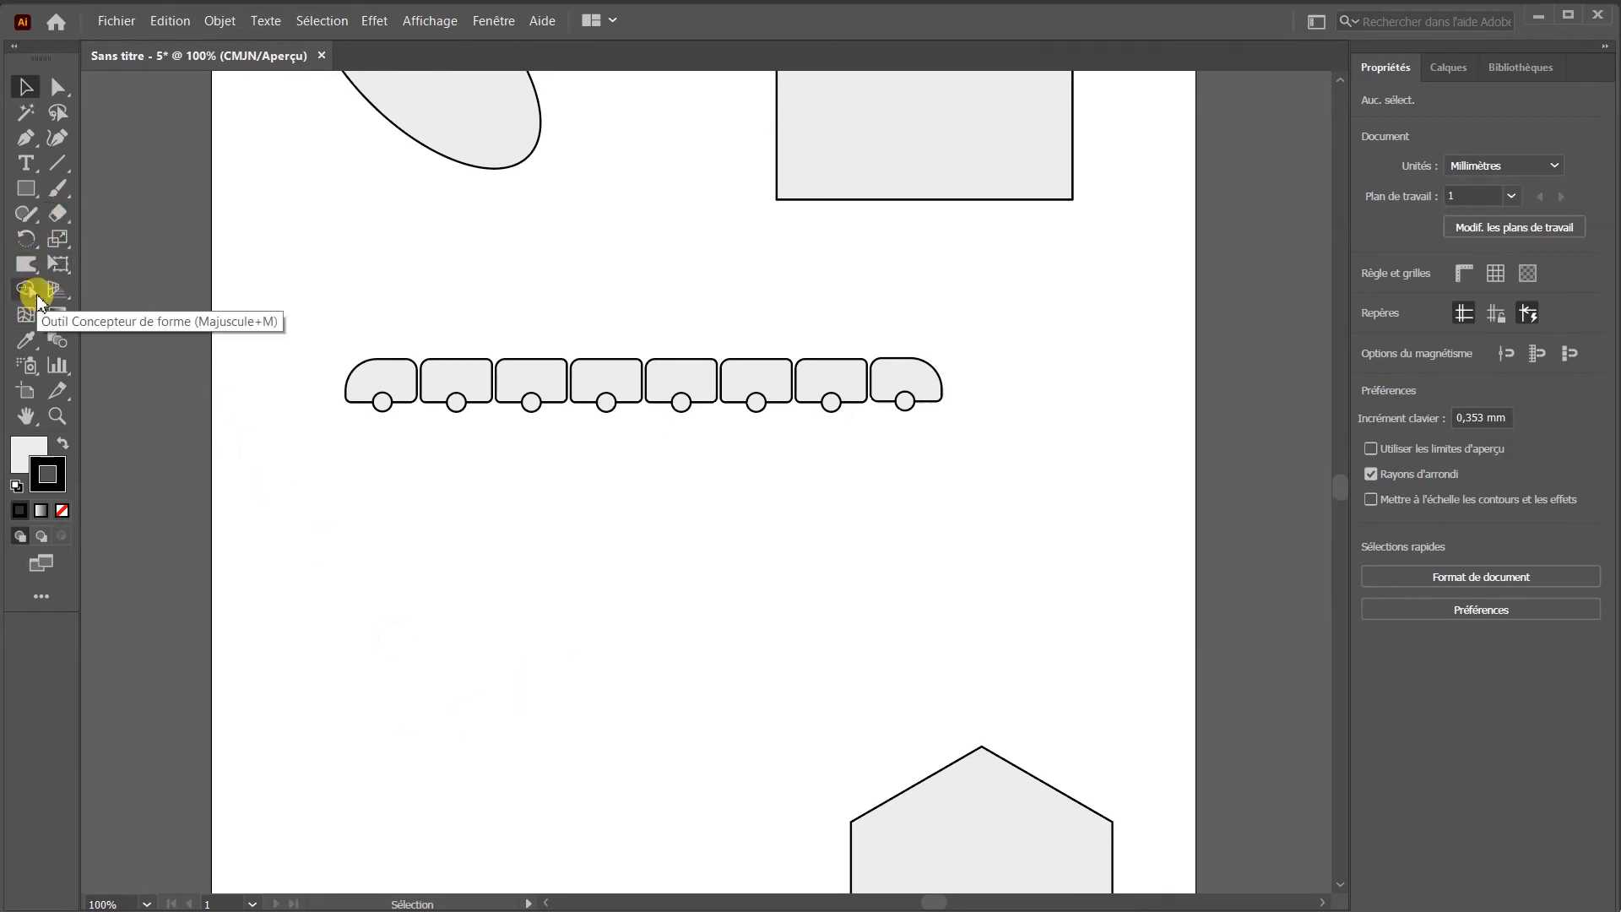
scroll(399, 561, "up", 1)
scroll(399, 560, "down", 1)
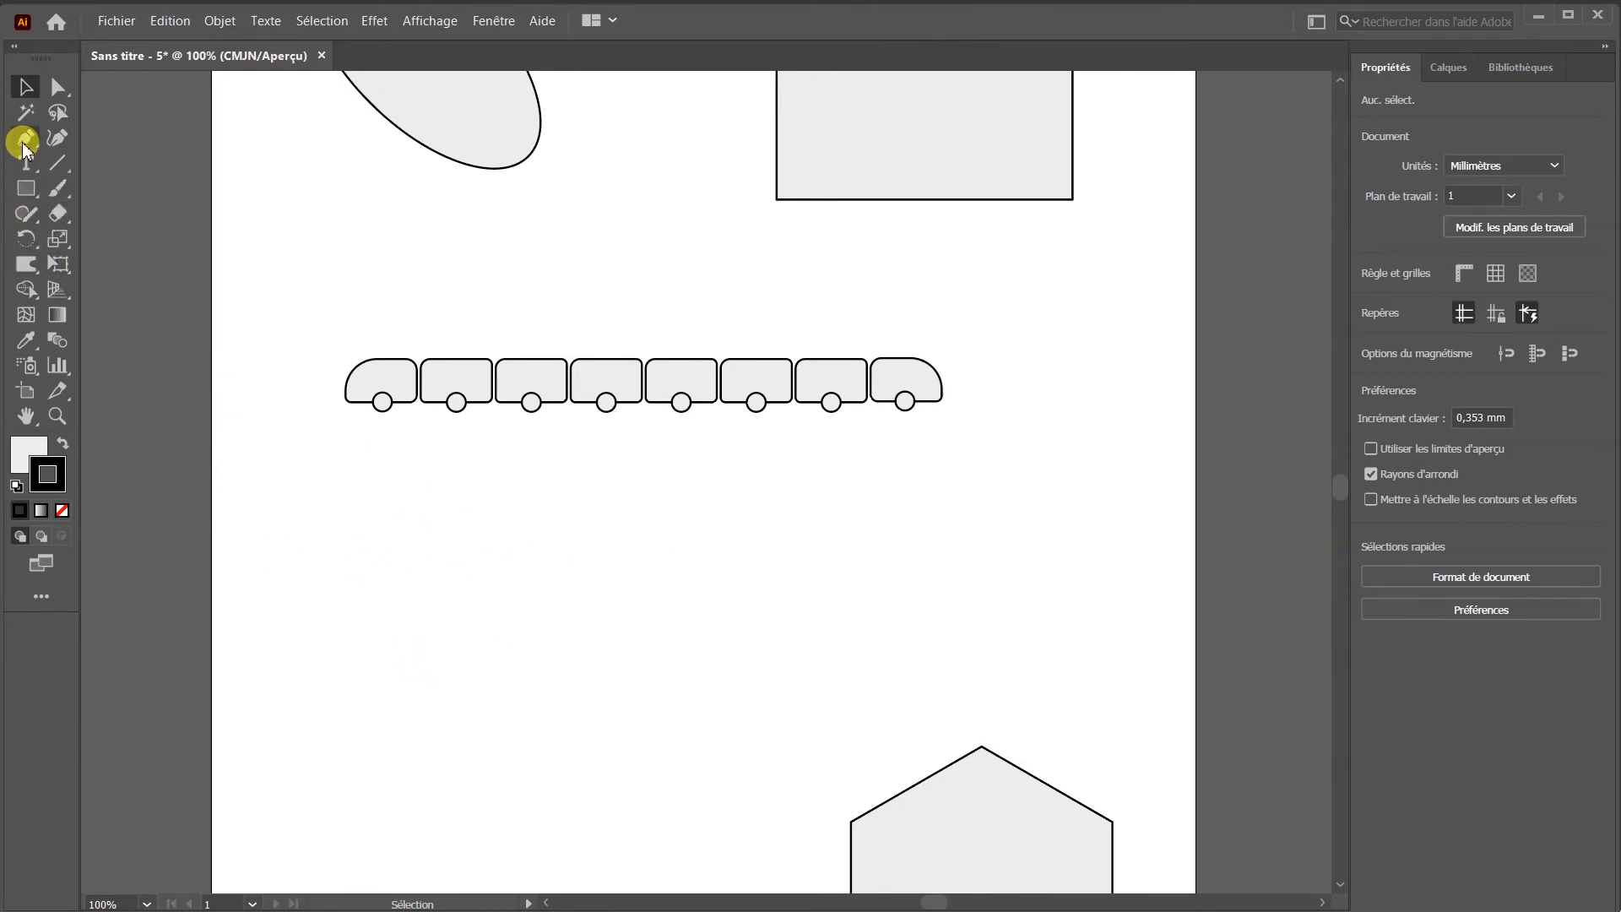
left_click(34, 216)
mouse_move(454, 573)
left_mouse_down()
mouse_move(393, 587)
mouse_move(387, 635)
mouse_move(470, 655)
mouse_move(478, 606)
mouse_move(435, 574)
left_mouse_up()
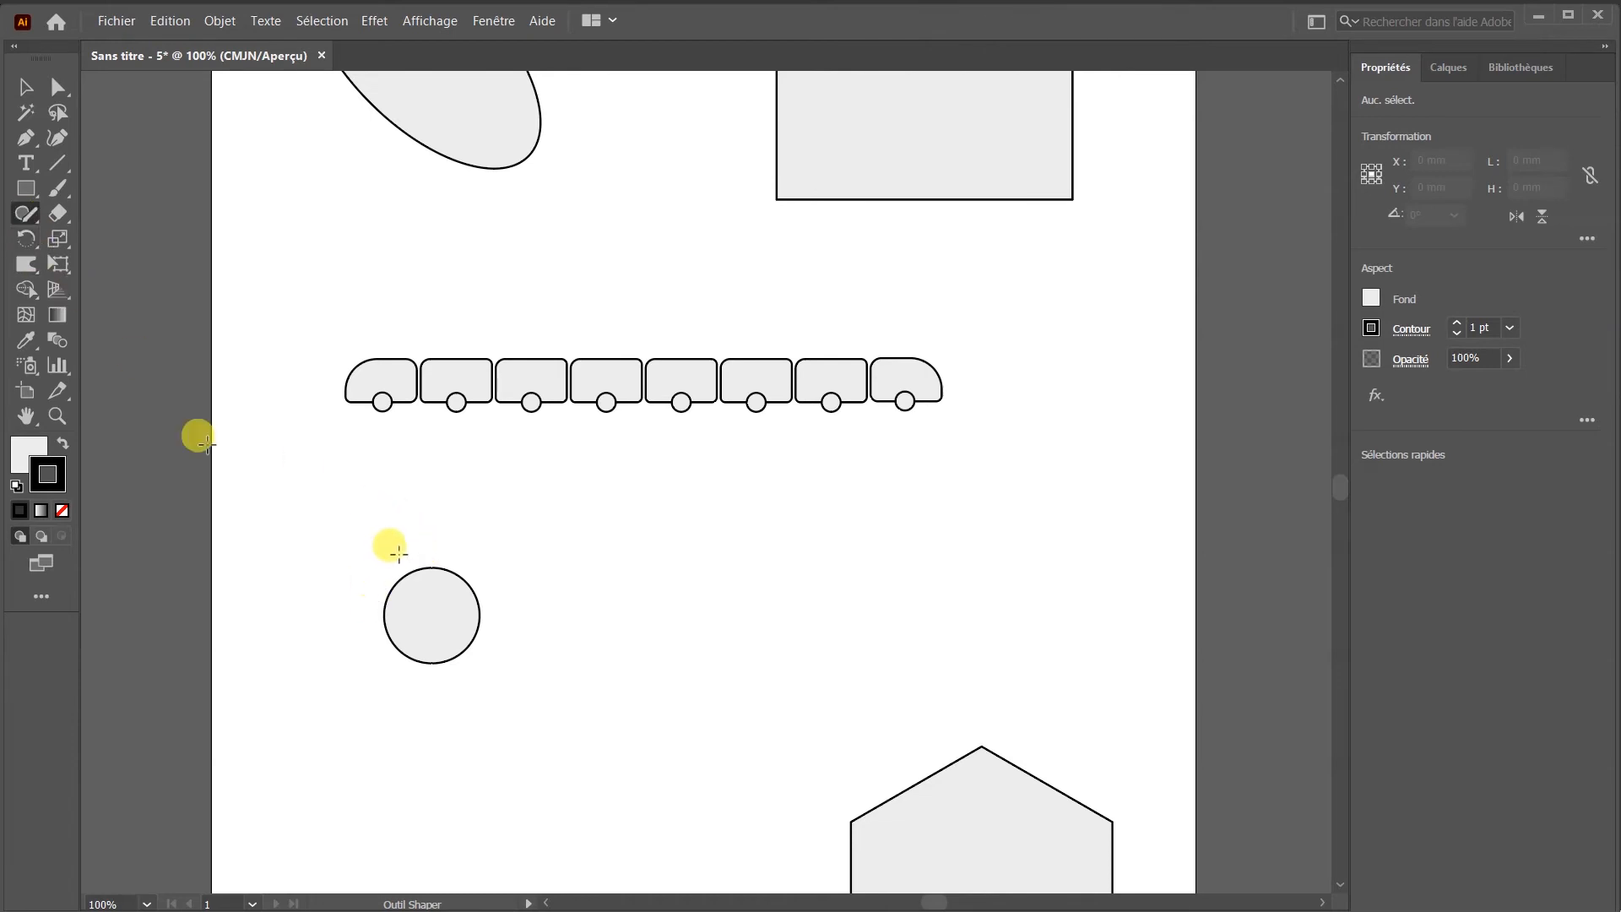
- Draw a downward-pointing triangle about 11.8 mm wide over the circle's upper edge with the Shaper tool and centre it on the circle
mouse_move(408, 541)
left_mouse_down()
mouse_move(416, 571)
mouse_move(442, 549)
mouse_move(402, 532)
mouse_move(409, 545)
left_mouse_up()
left_click(26, 87)
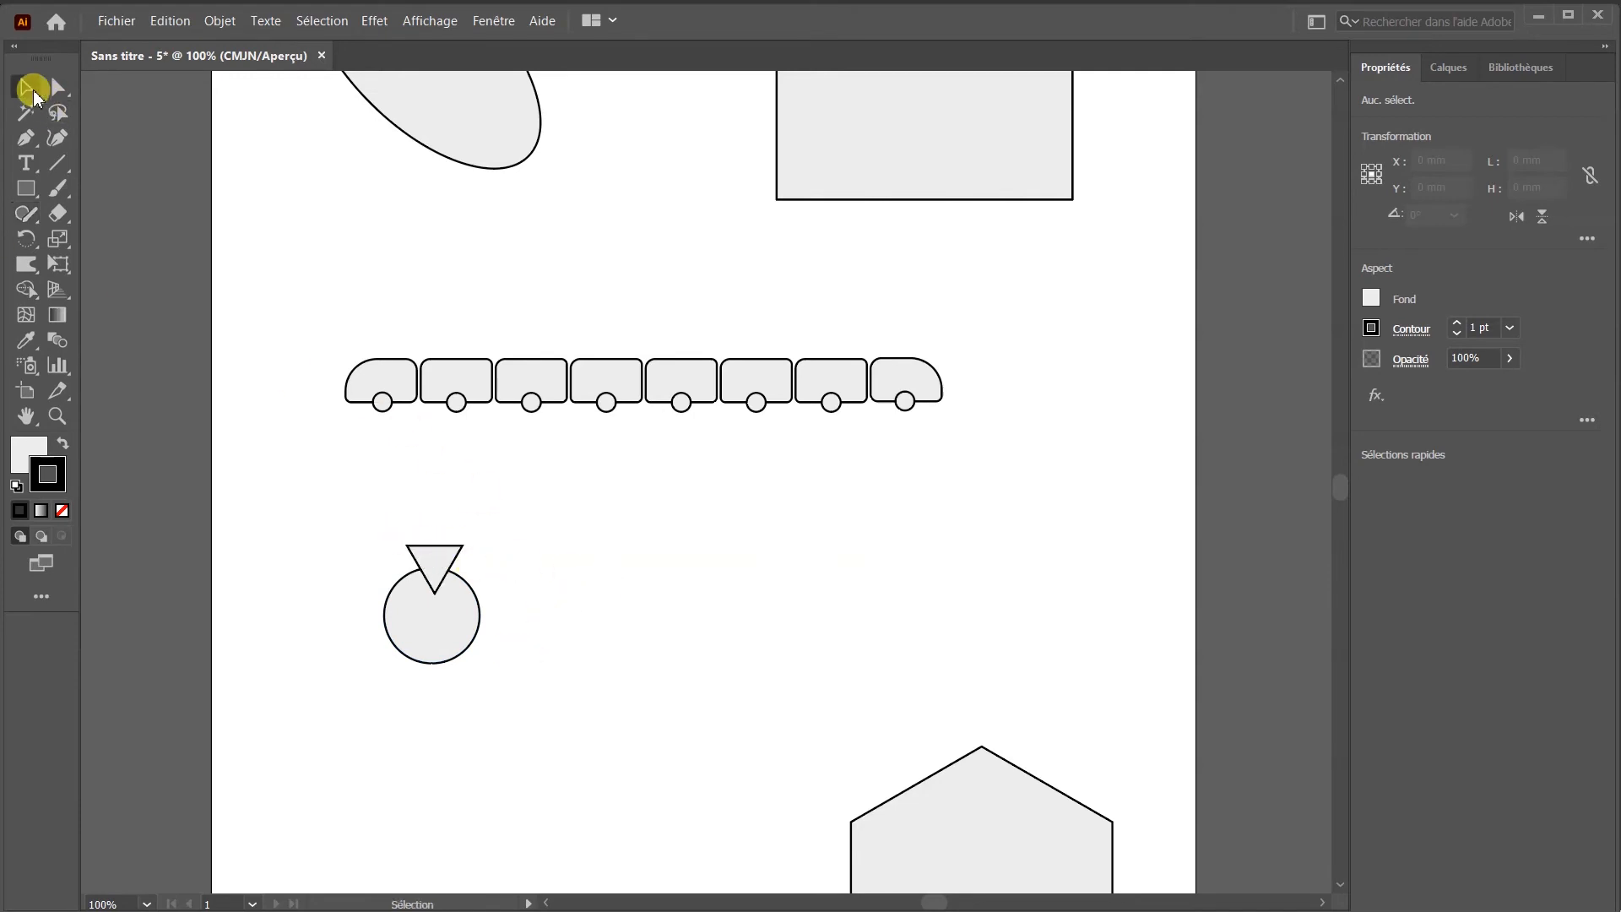
left_click_drag(444, 561, 443, 560)
left_click(490, 604)
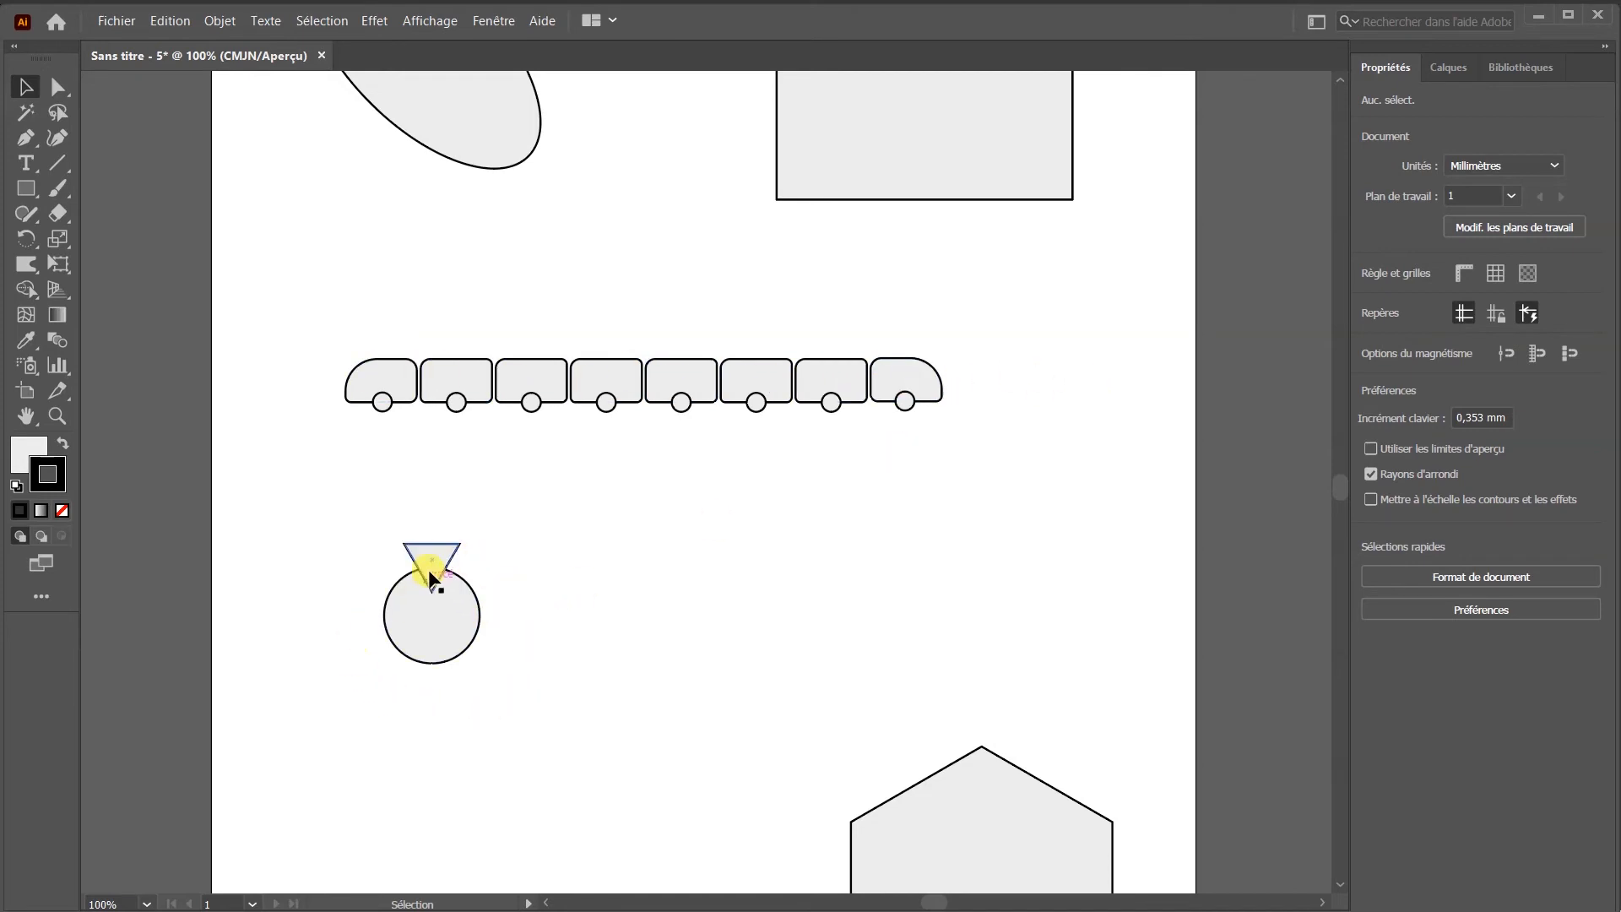
- Select the triangle and set its rotation origin at the circle's centre with the Rotate tool
scroll(364, 722, "up", 2)
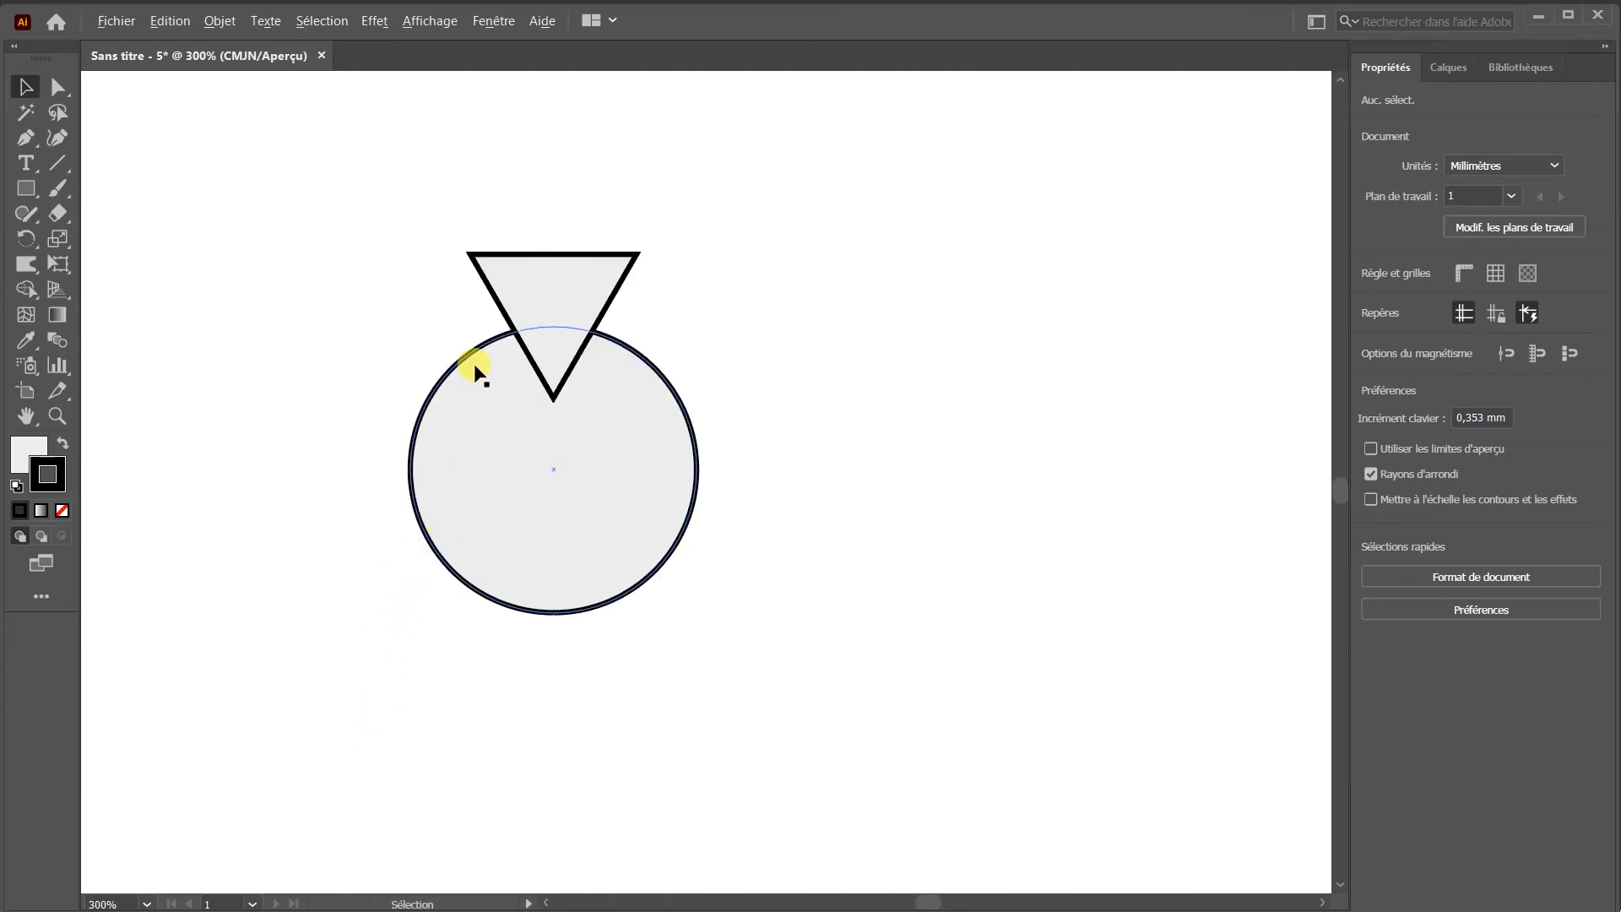
left_click(586, 266)
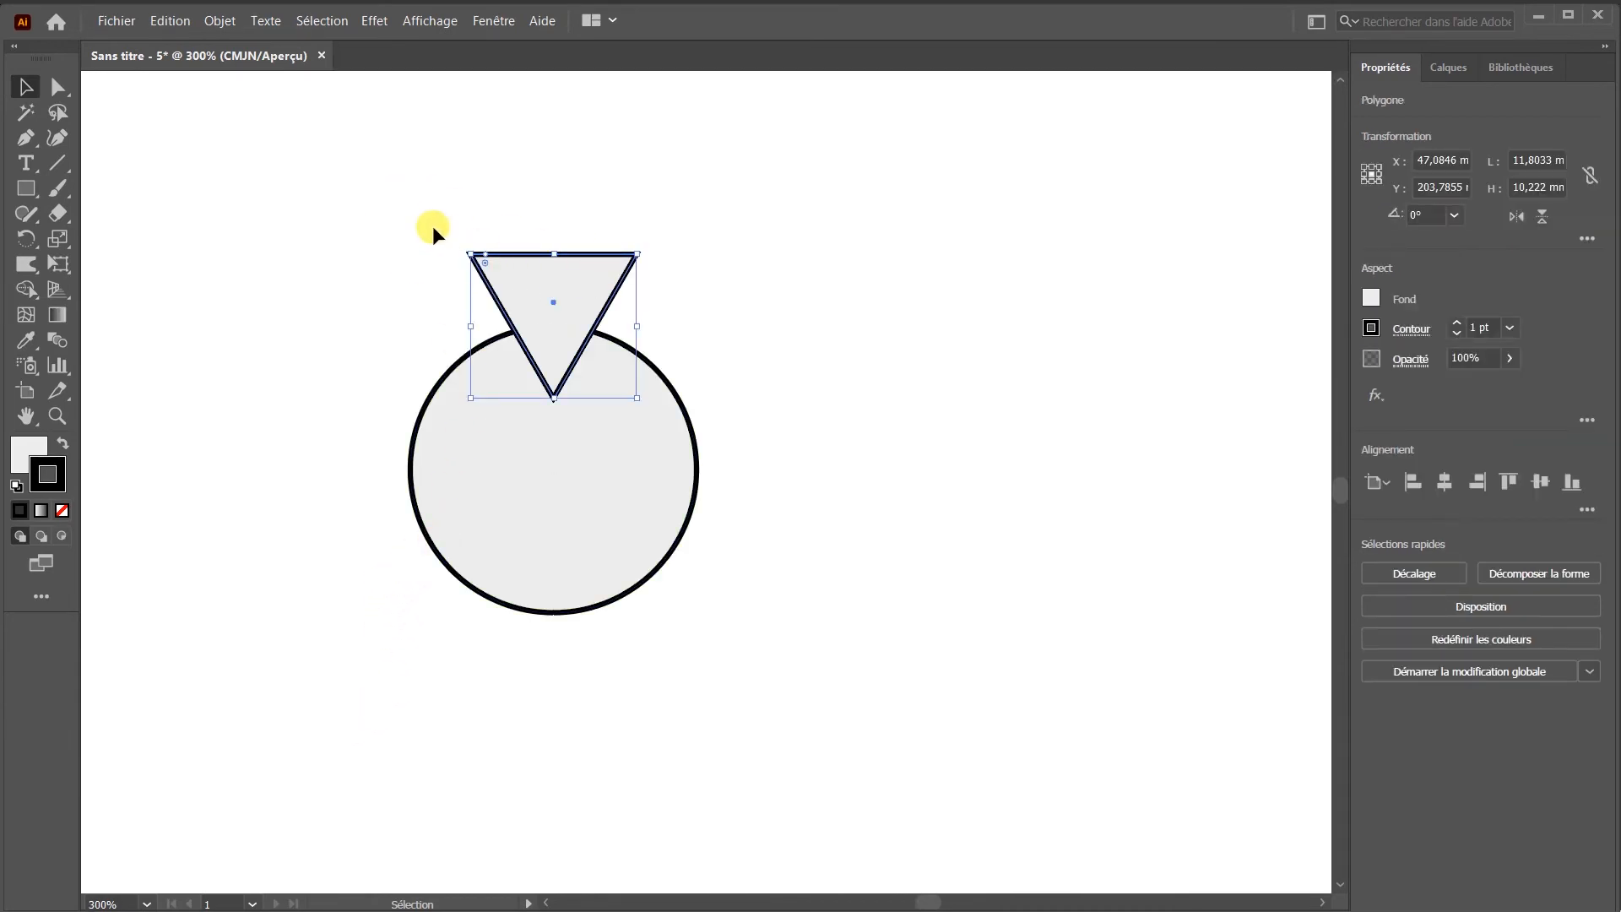
left_click(407, 253)
left_click(581, 271)
left_click(25, 241)
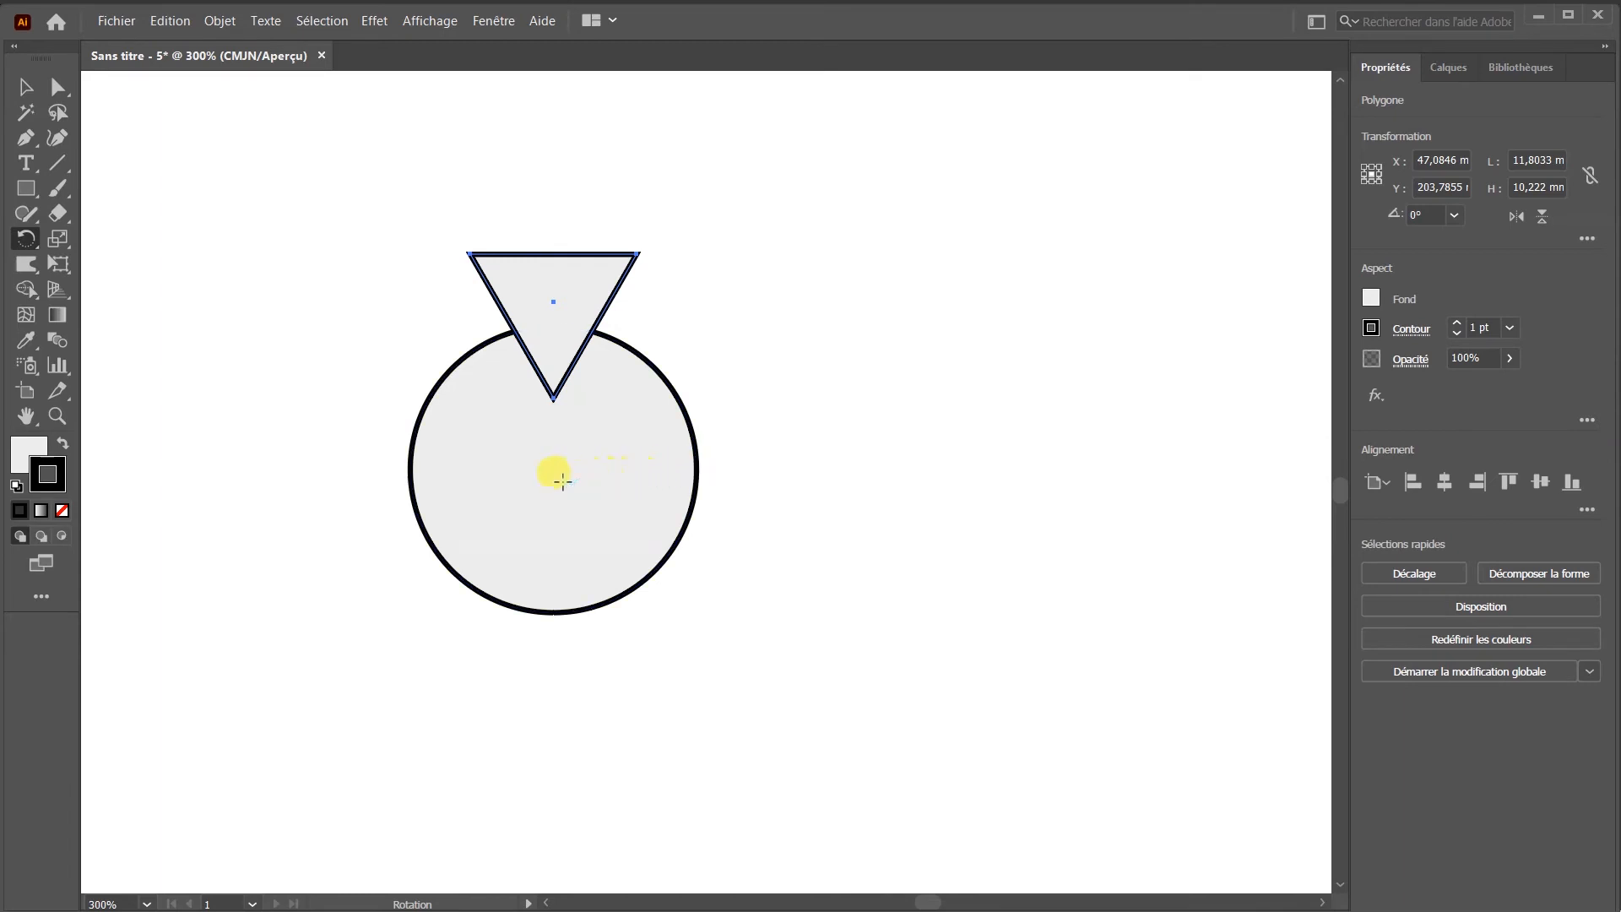
left_click(554, 467)
- Try to rotate a copy of the triangle by -45° around the circle's centre, and undo the rotation
left_click_drag(564, 270, 700, 344)
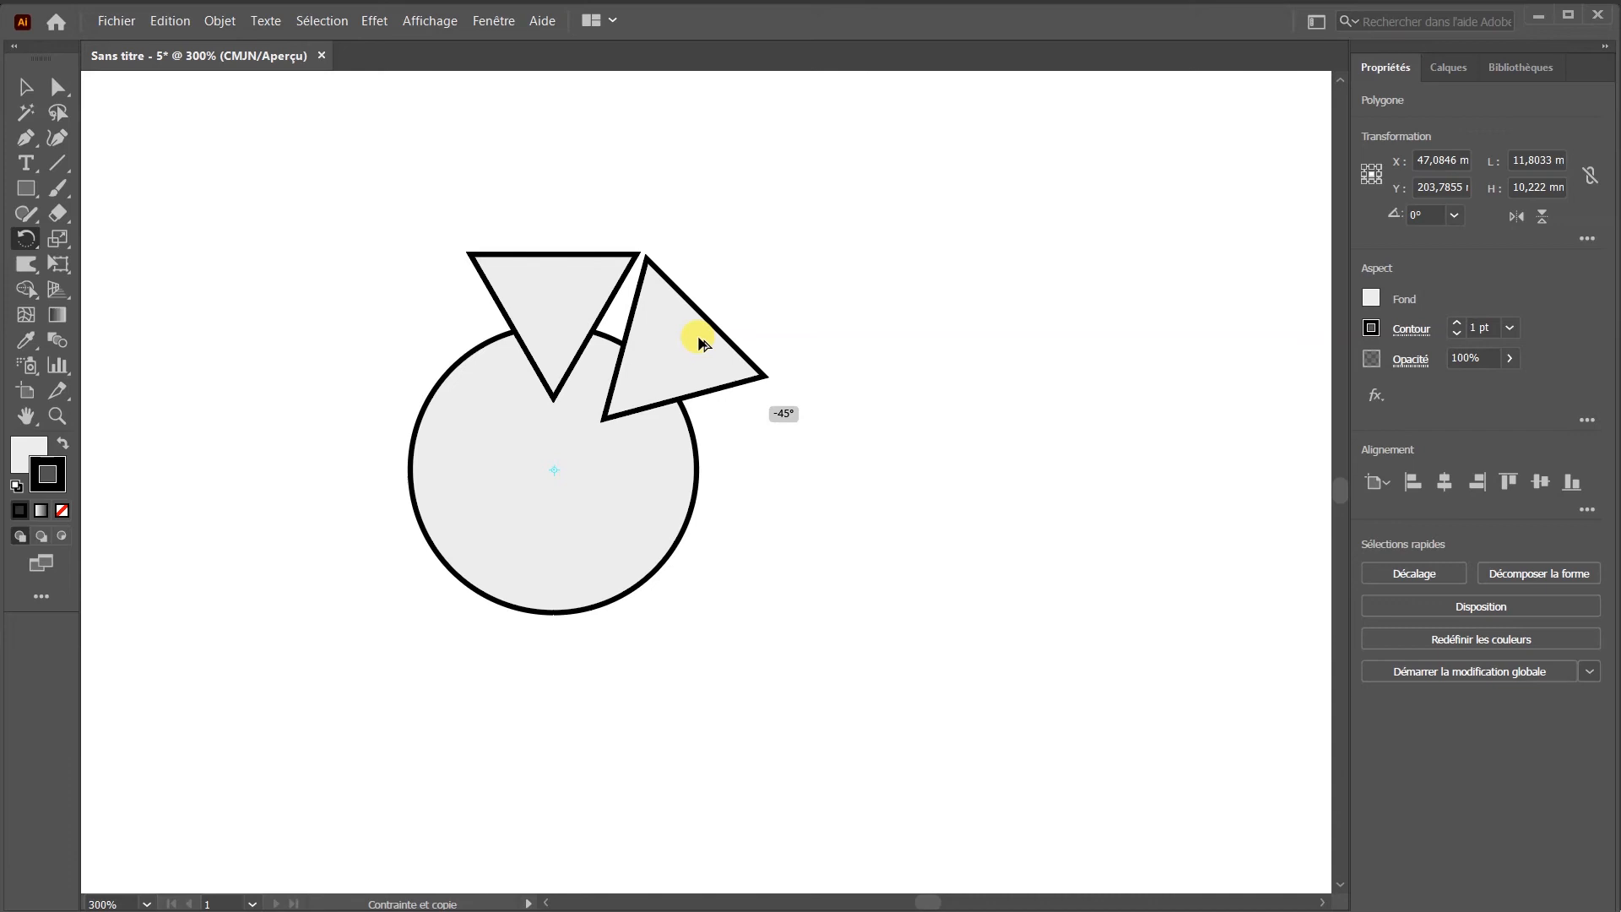
left_click_drag(700, 341, 698, 336)
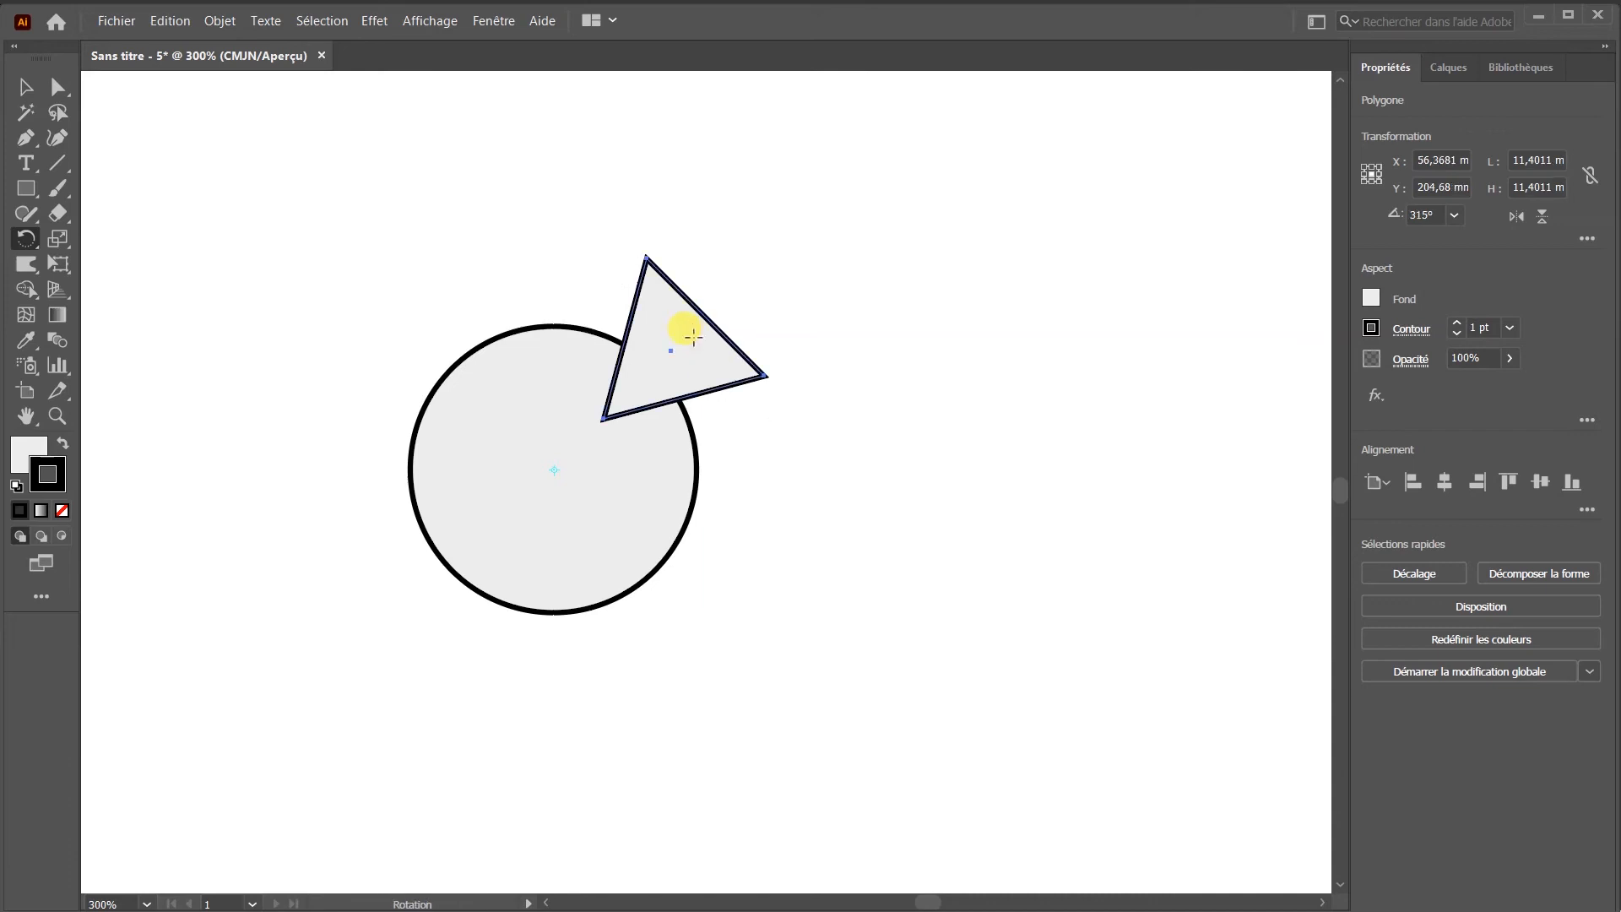
left_click(169, 21)
left_click(190, 43)
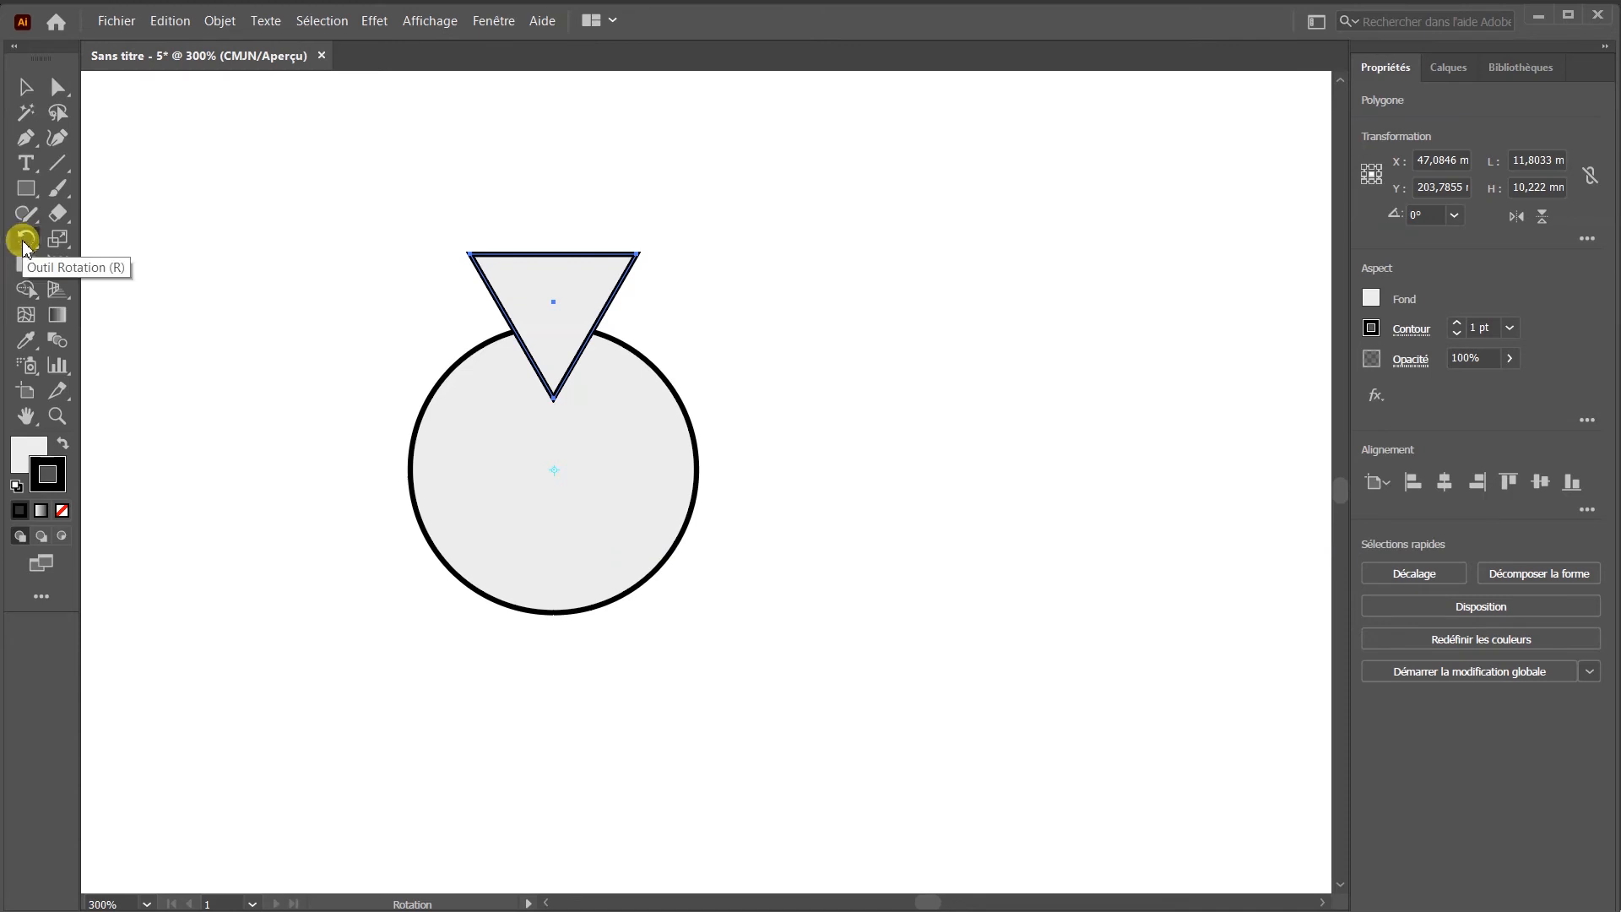
- Create a copy of the triangle rotated -45° around the circle's centre, keeping the original in place
left_click(23, 242)
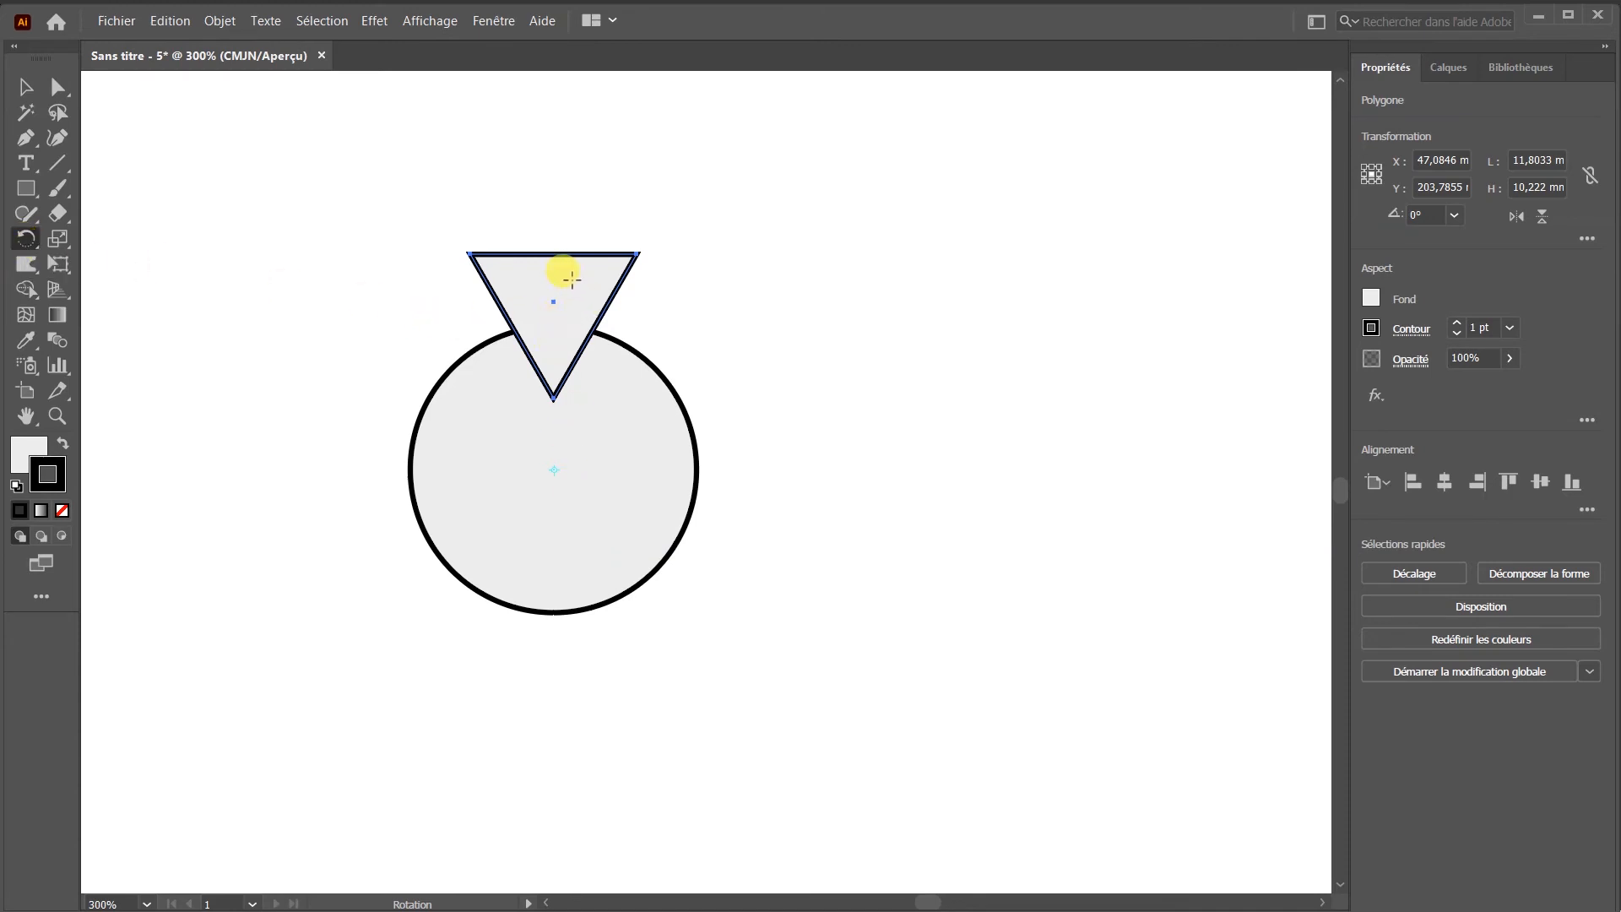
left_click_drag(572, 279, 714, 400)
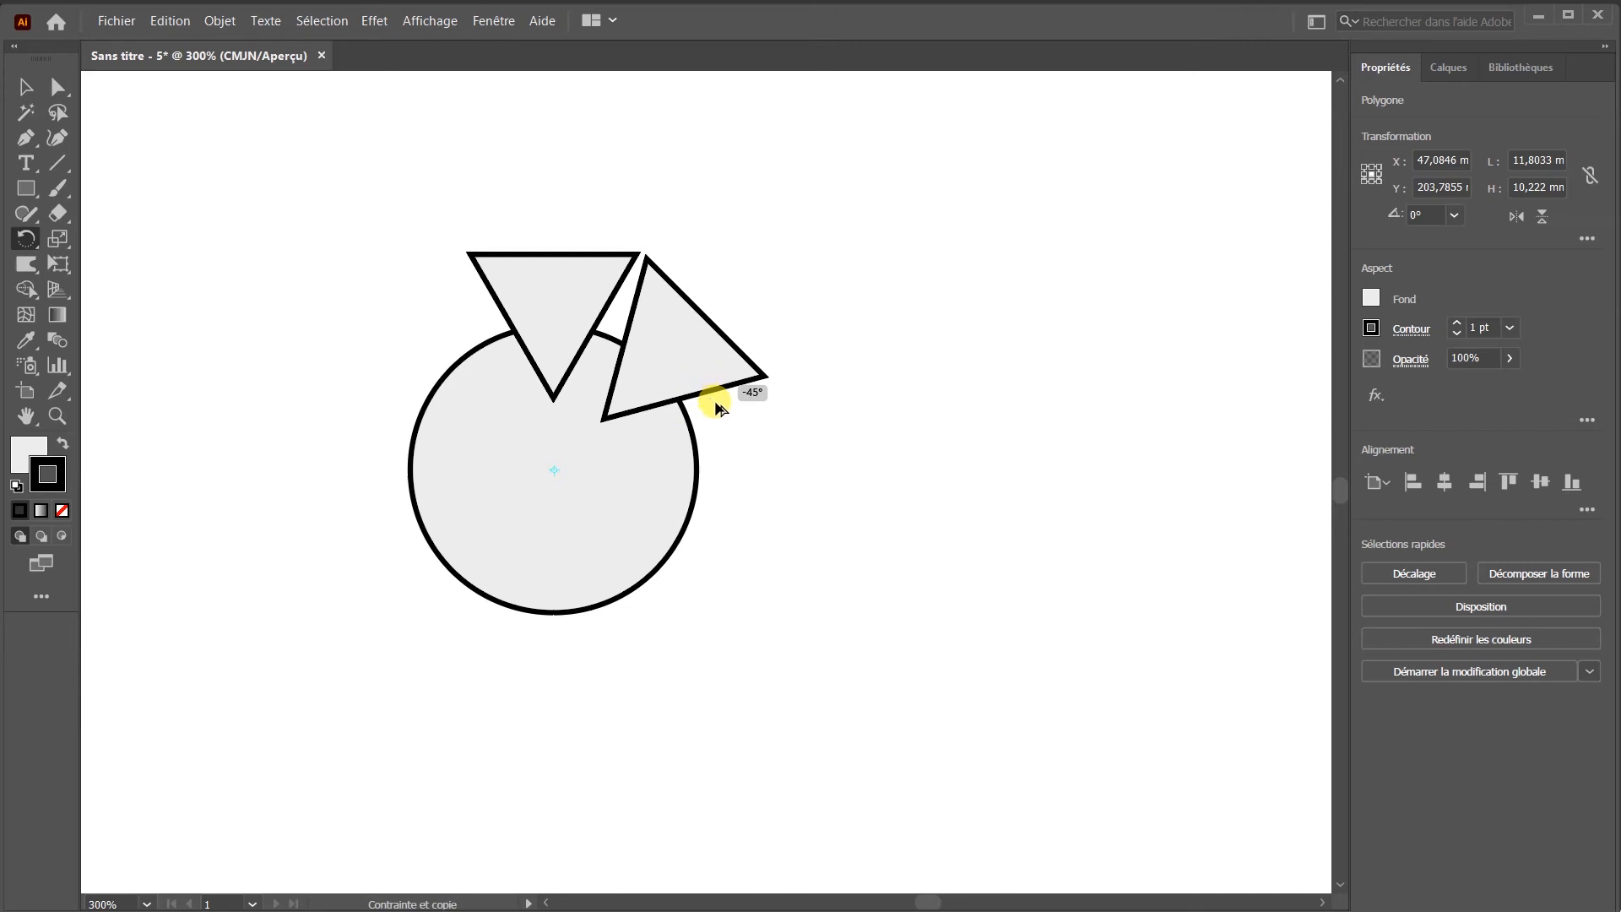
mouse_move(716, 406)
left_mouse_down()
mouse_move(734, 432)
mouse_move(687, 379)
mouse_move(720, 434)
mouse_move(696, 392)
left_mouse_up()
left_click_drag(696, 392, 689, 375)
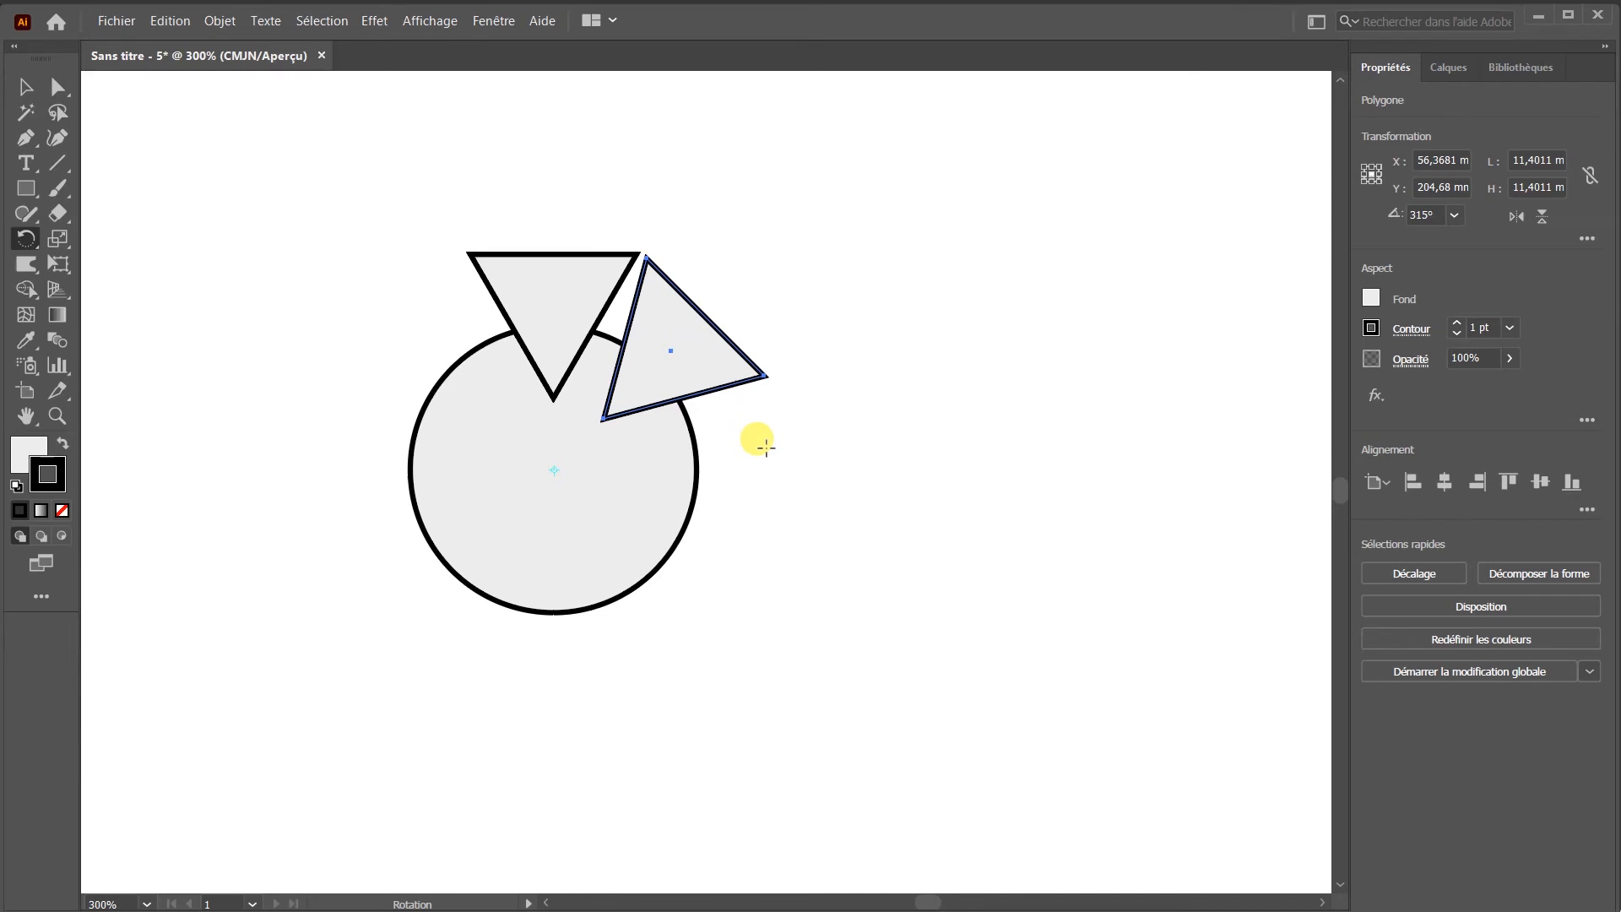
- Repeat the -45° rotated copy of the triangle six more times to complete the ring around the circle
key("ctrl")
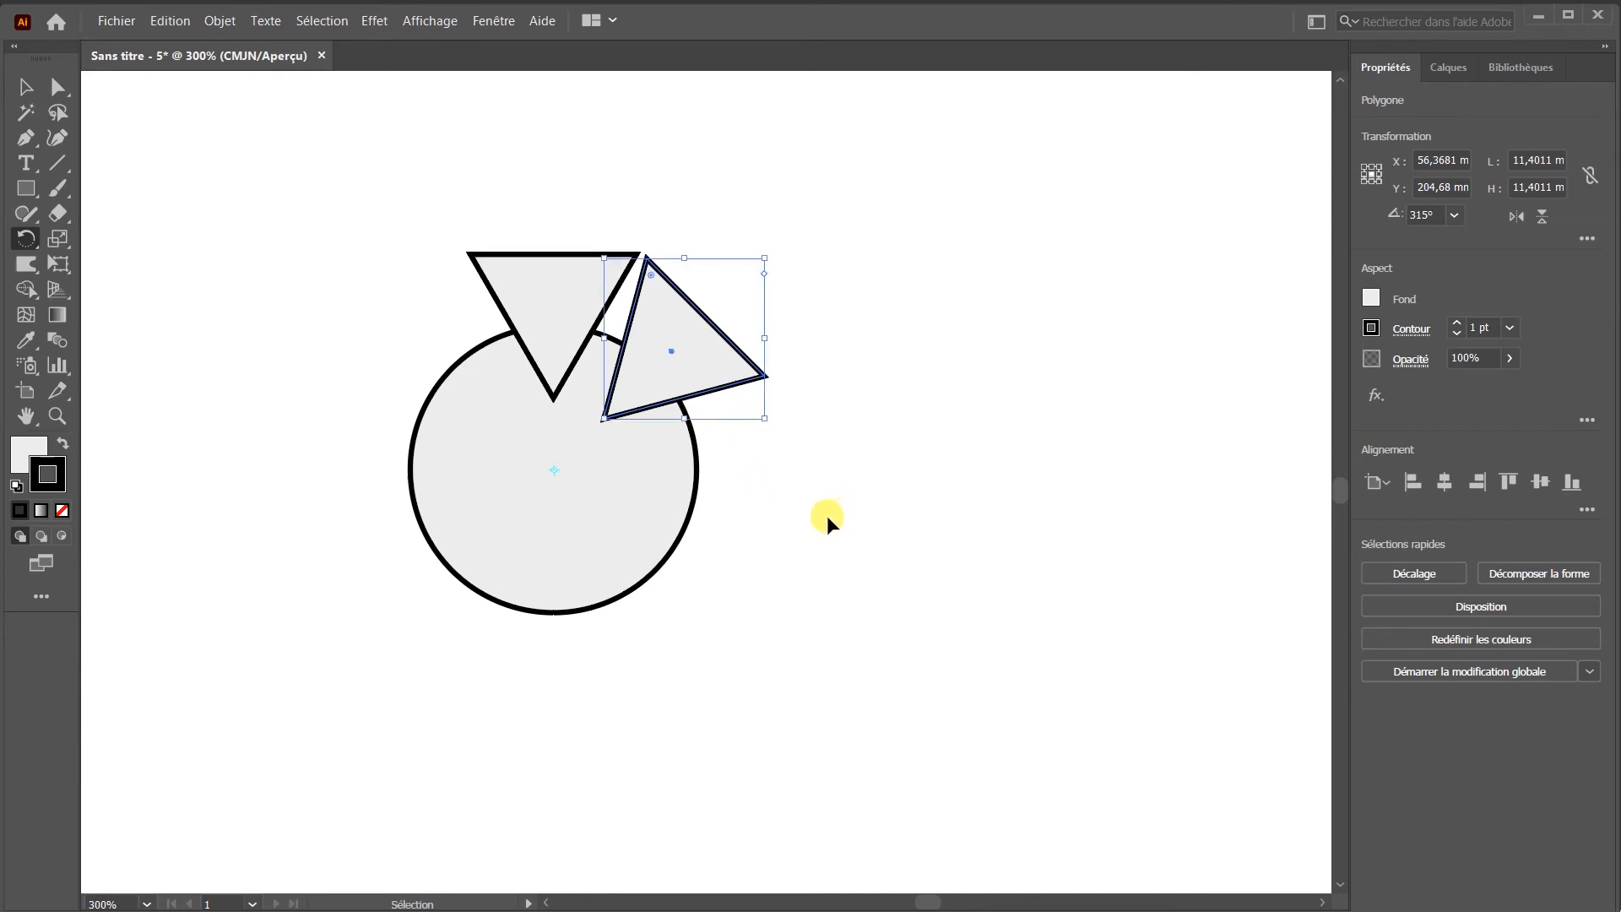
key("ctrl+d")
key("ctrl+d")
key("ctrl+d")
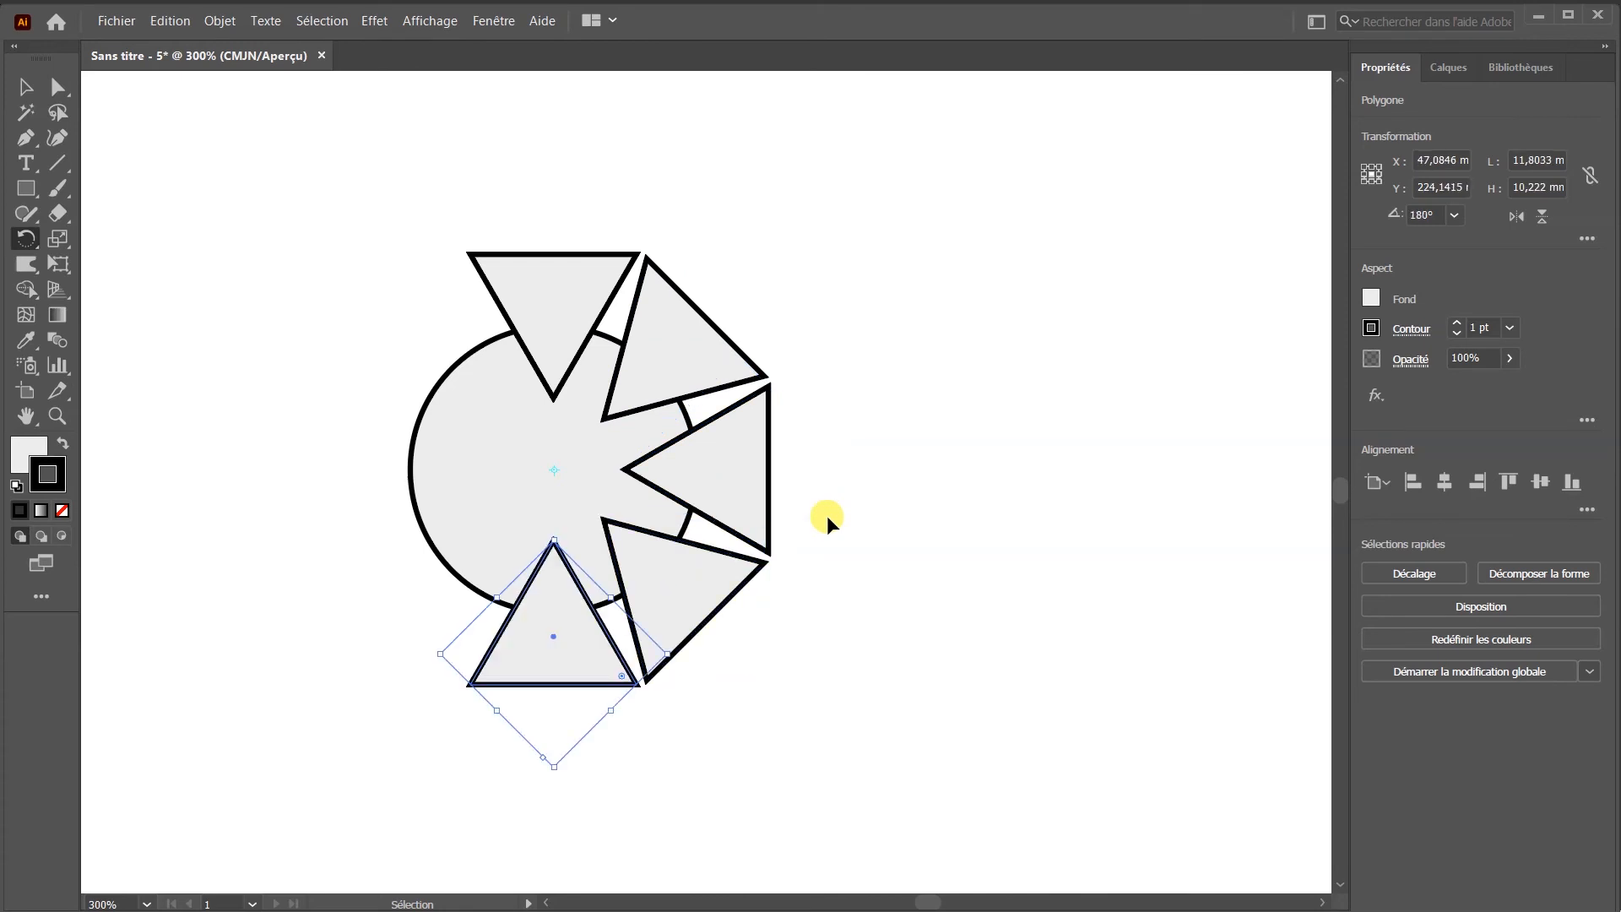
key("ctrl+d")
key("ctrl+d")
key("ctrl+d")
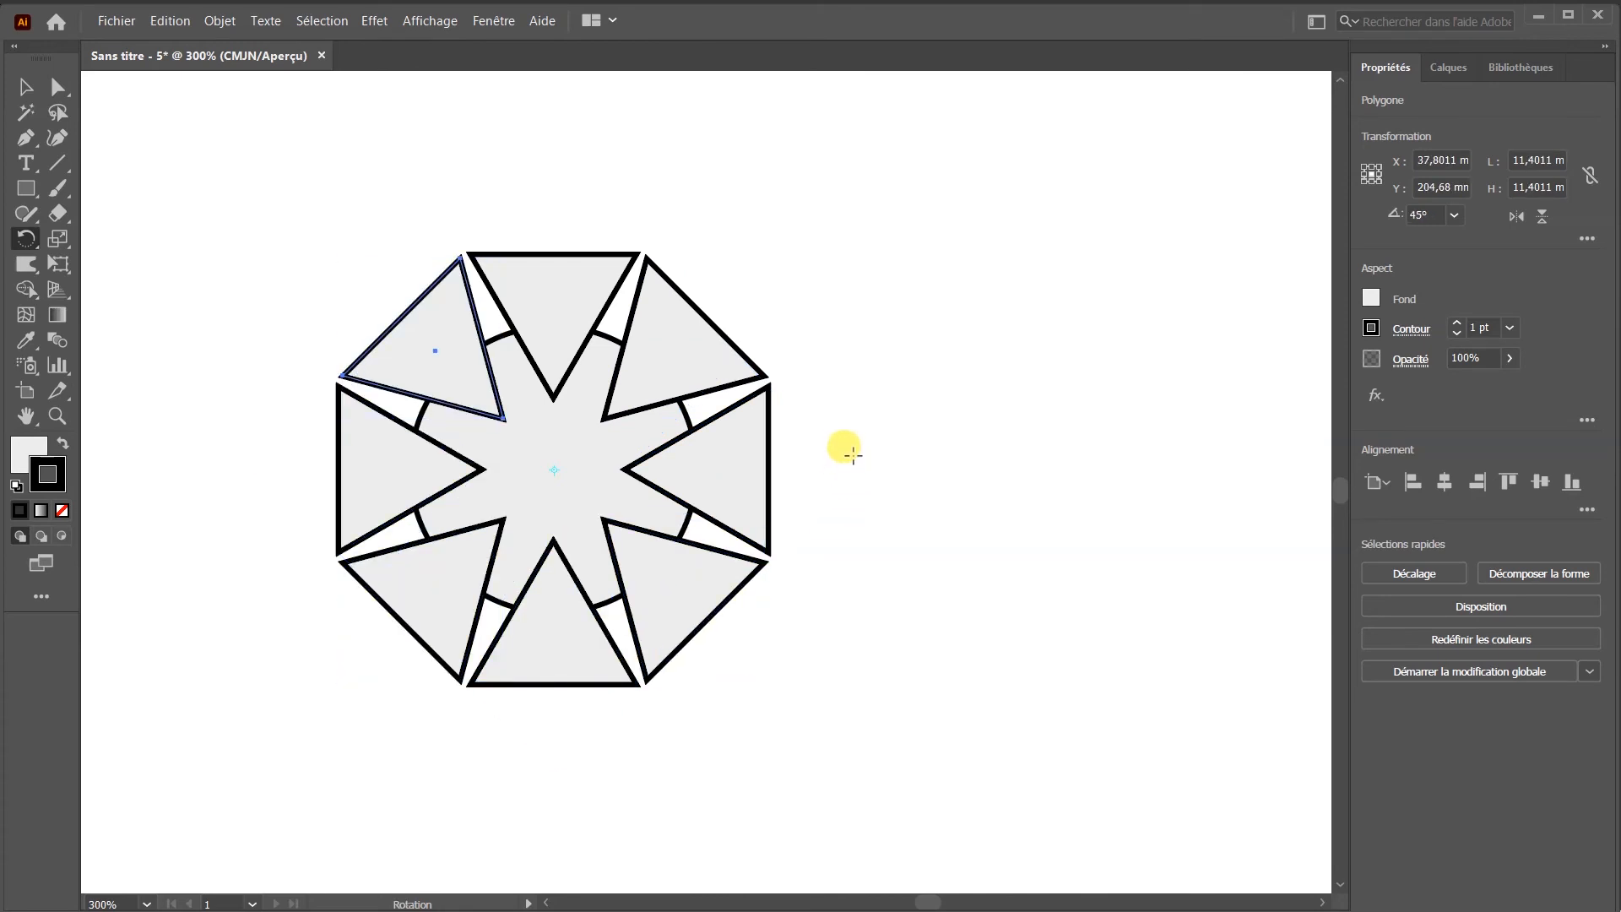
left_click(15, 89)
left_click(202, 245)
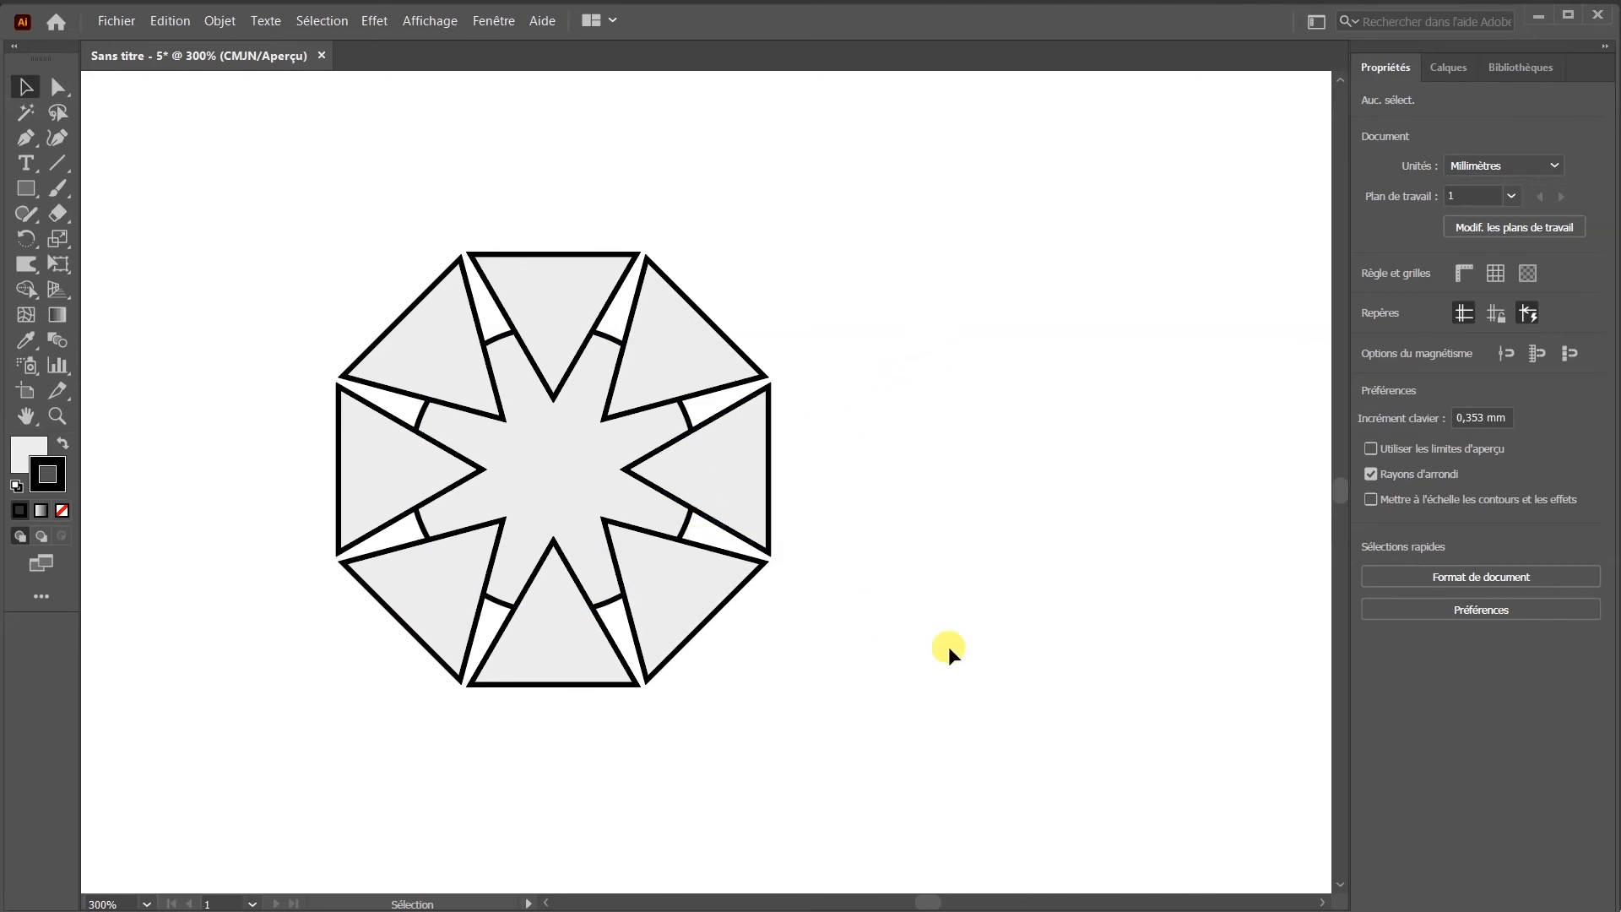
- Select the circle and all triangles, set the fill to red F90640, and create the central star region with the Shape Builder tool
scroll(807, 635, "down", 1)
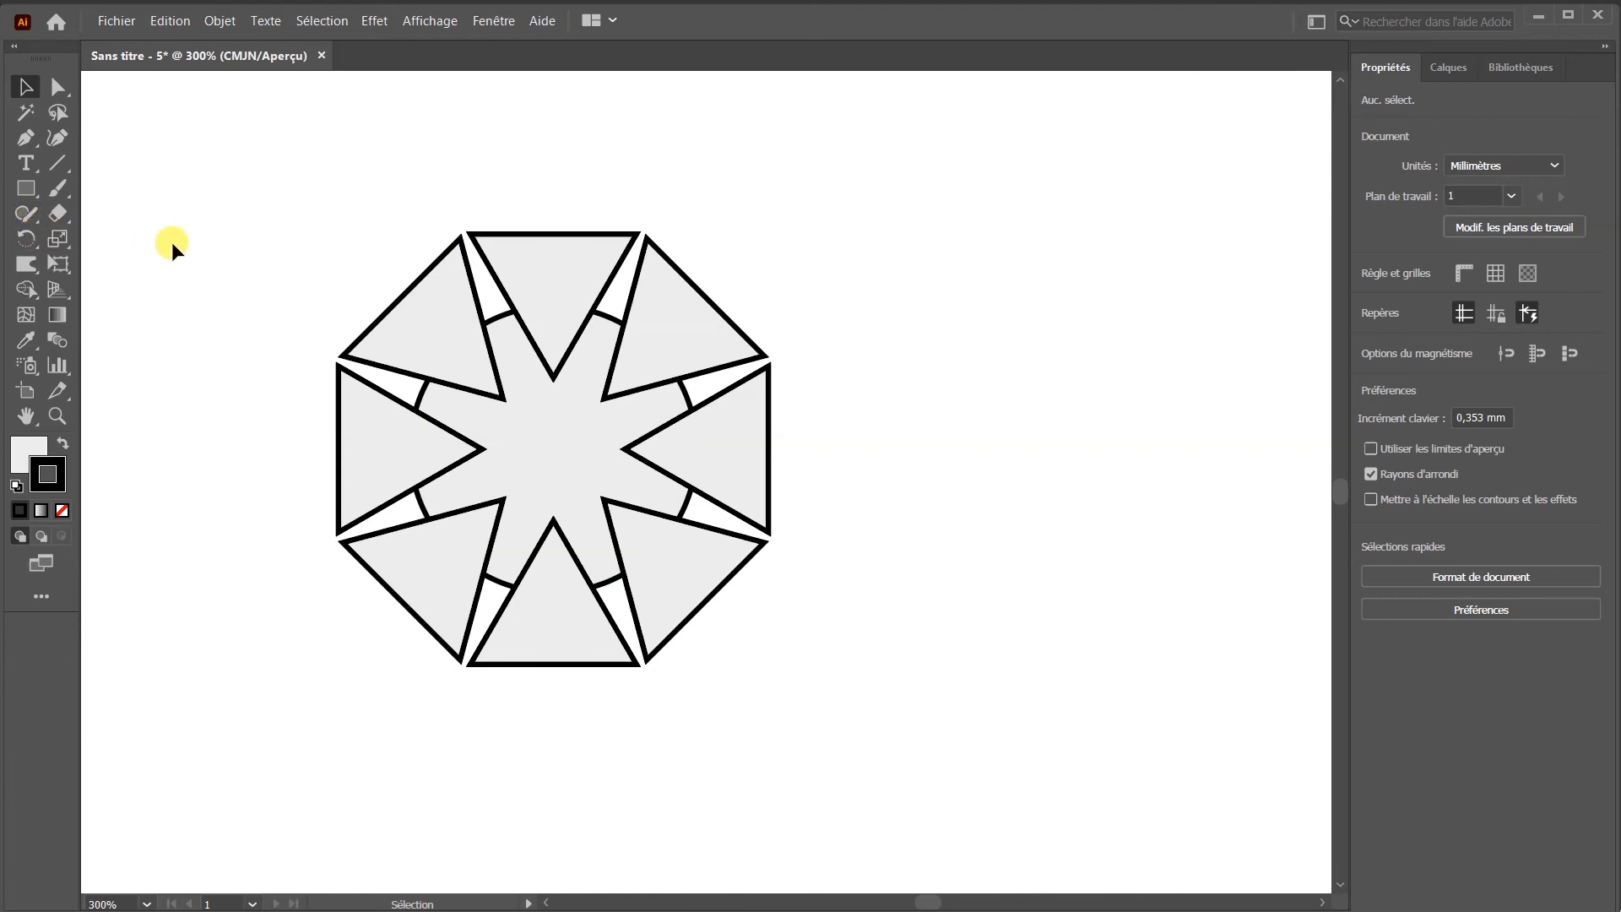
left_click(27, 291)
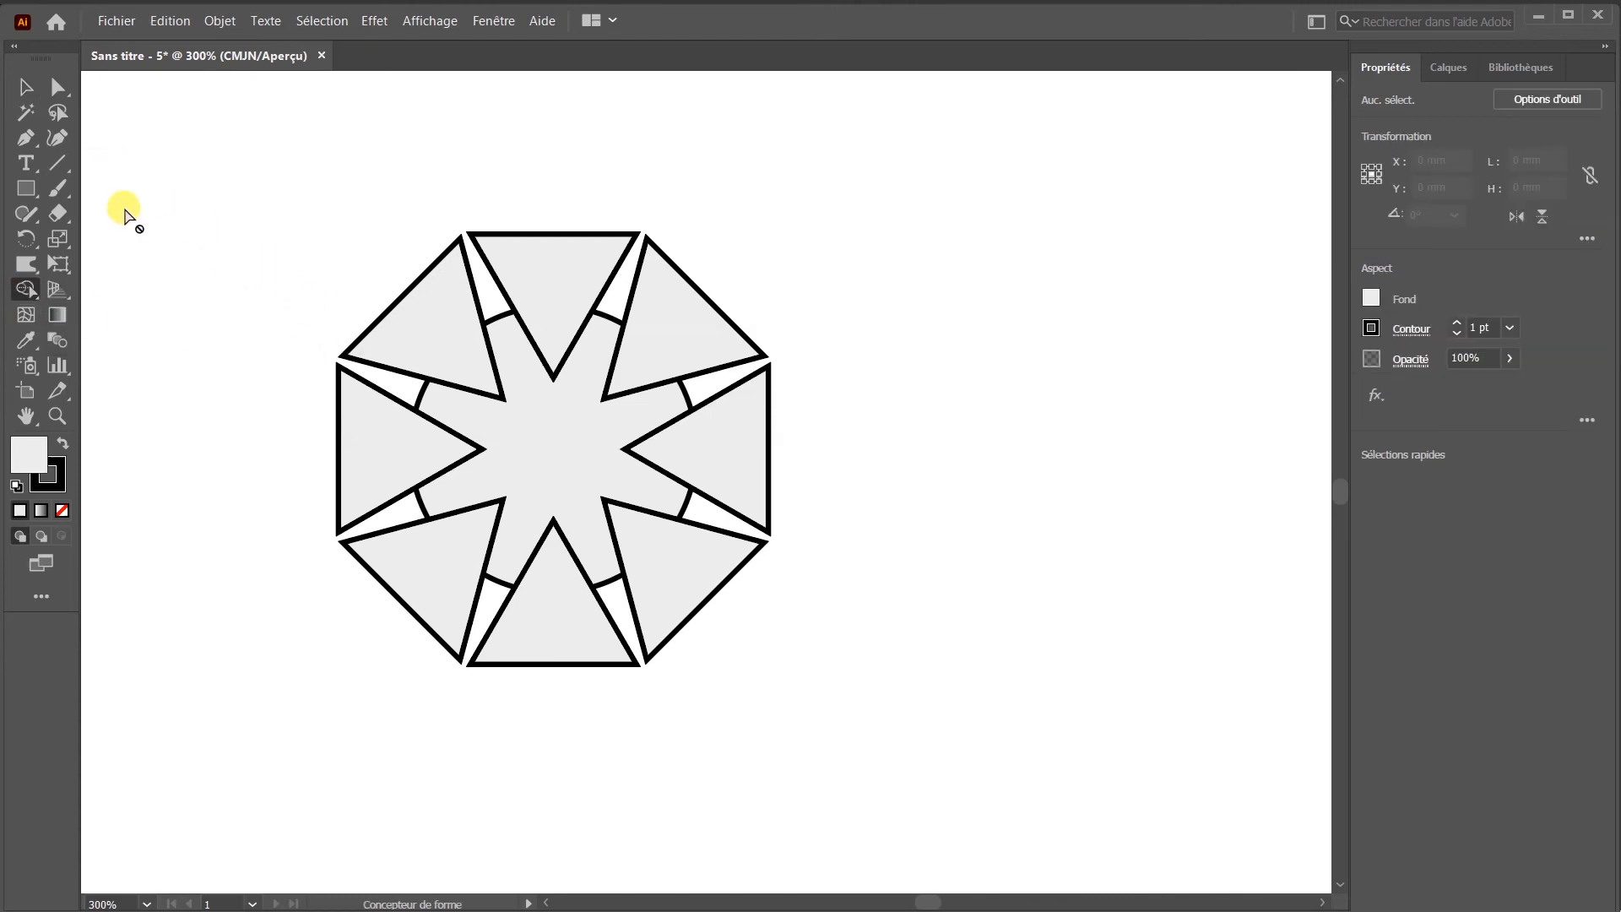
left_click(26, 88)
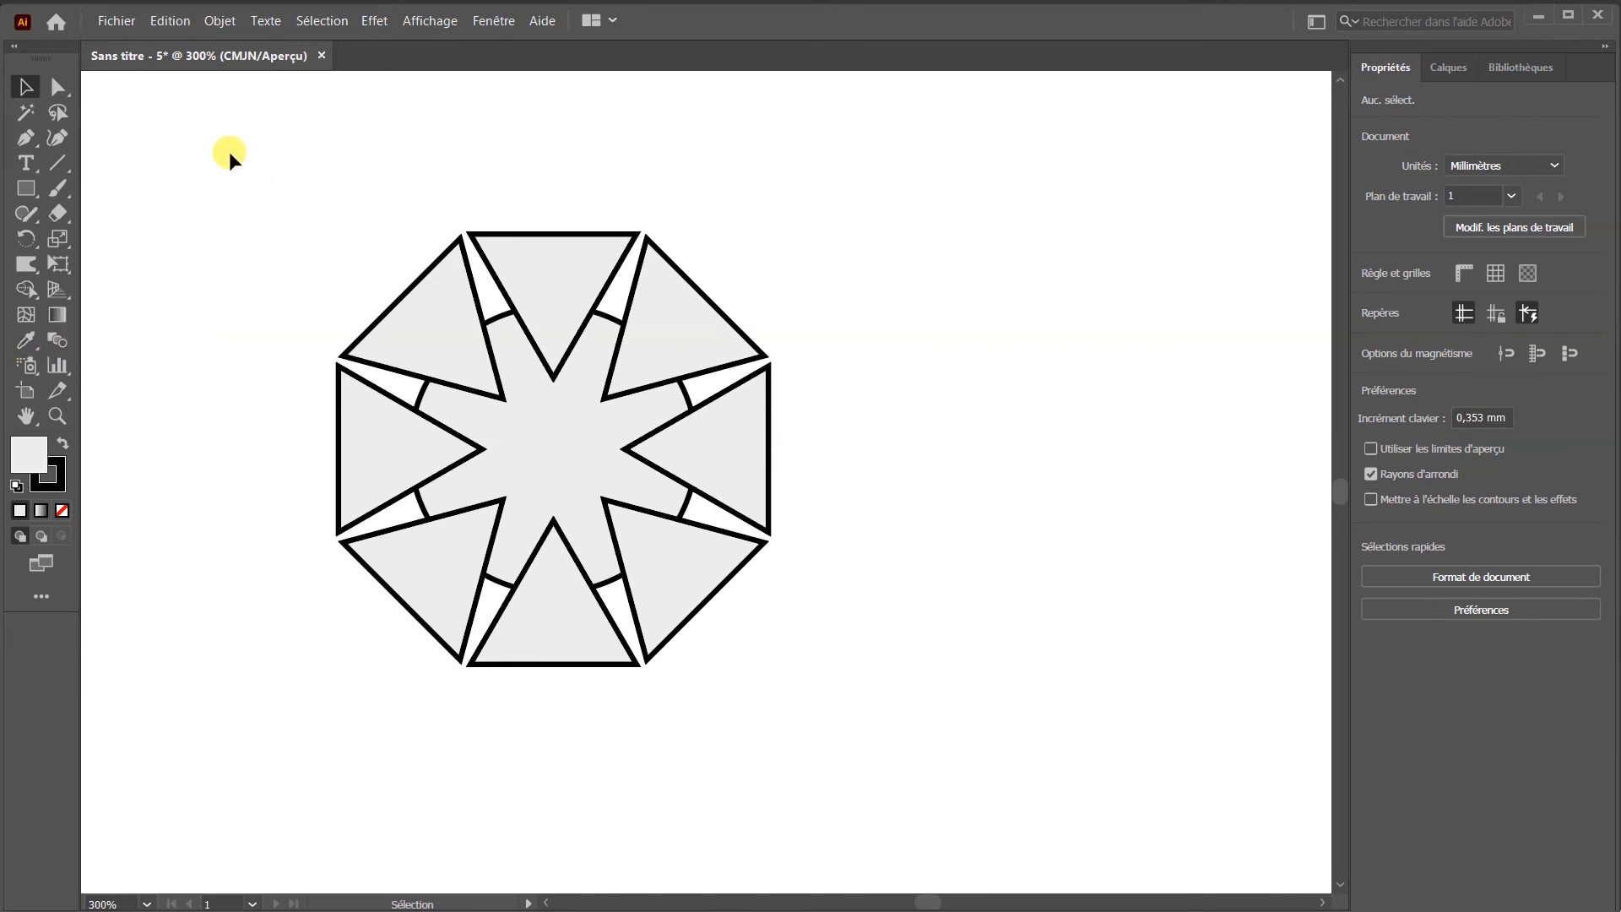
left_click_drag(195, 151, 939, 778)
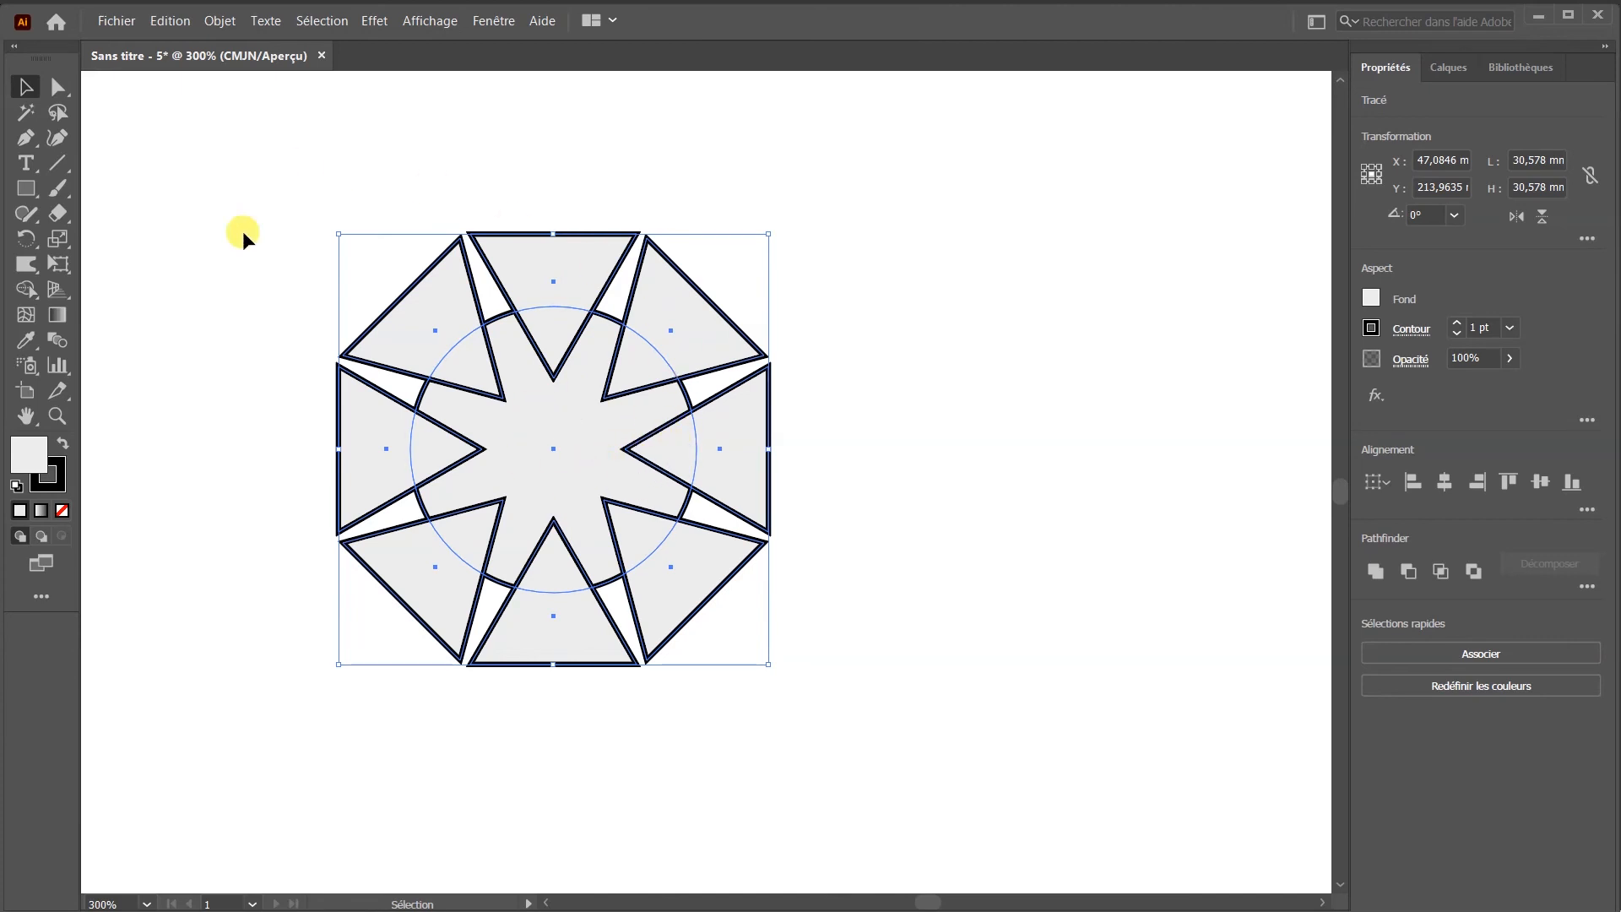
left_click(26, 290)
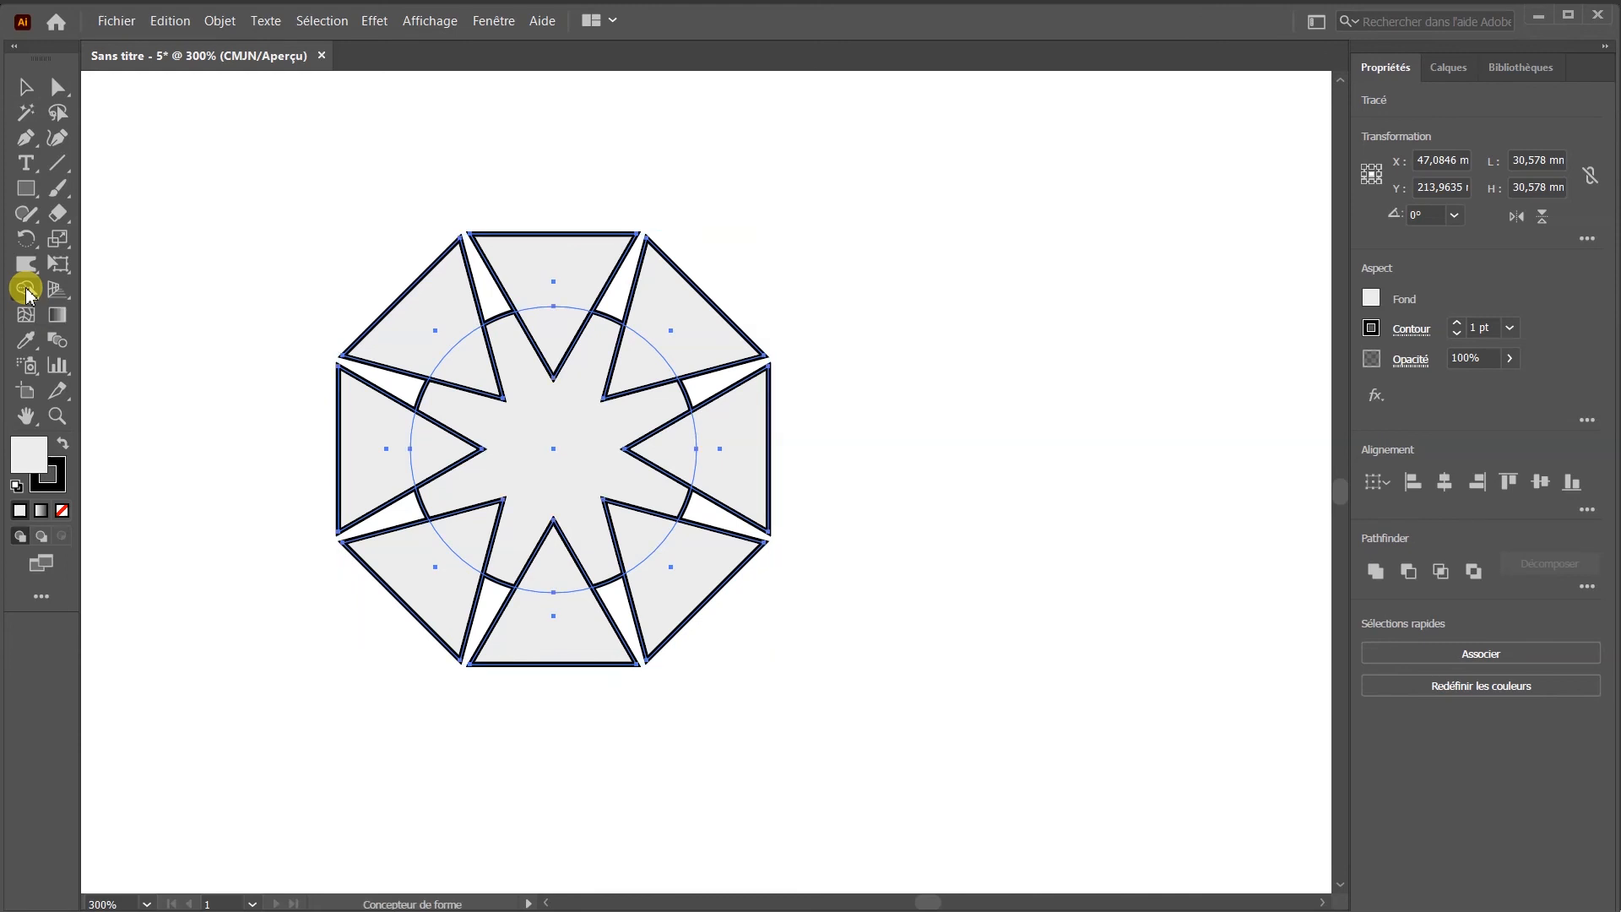
double_click(26, 463)
left_click(1104, 343)
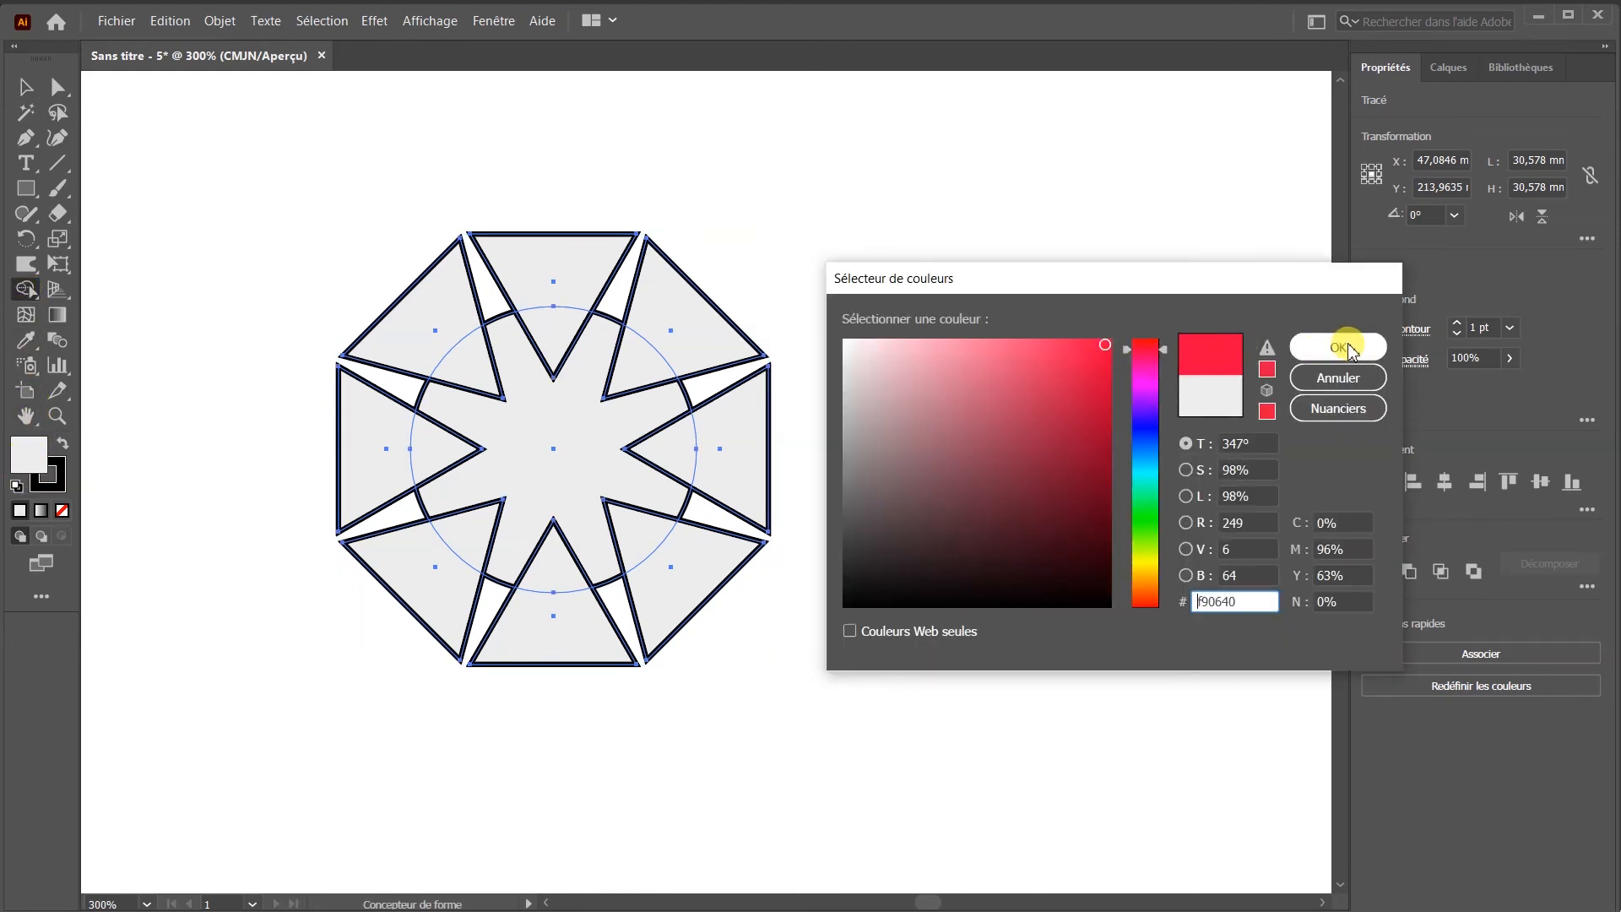
left_click(1348, 349)
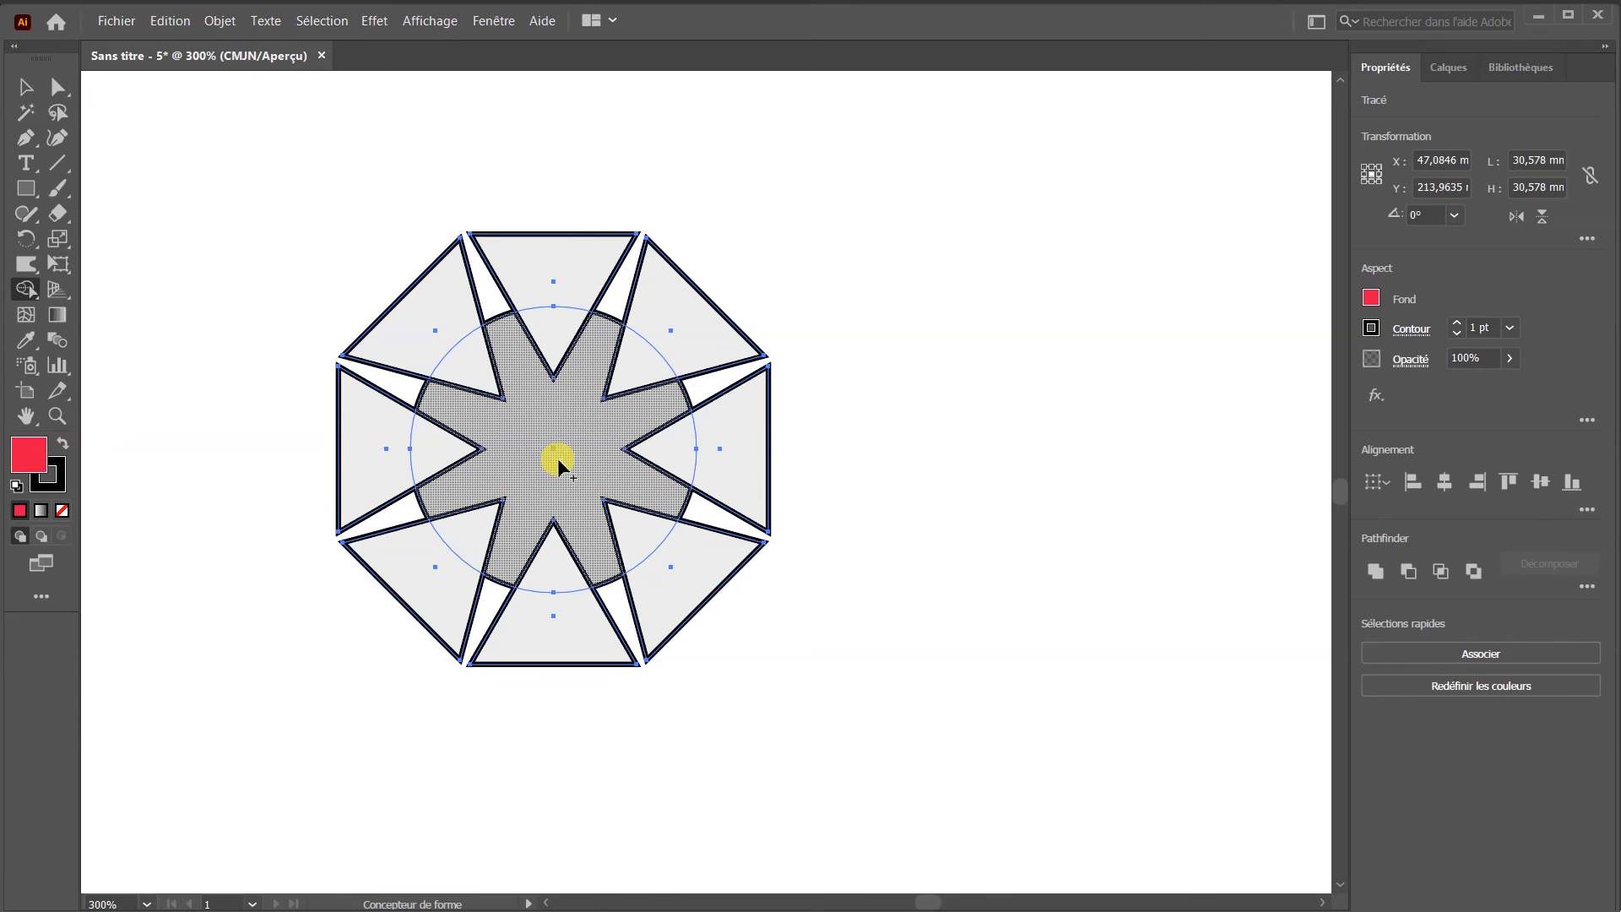
left_click(531, 408)
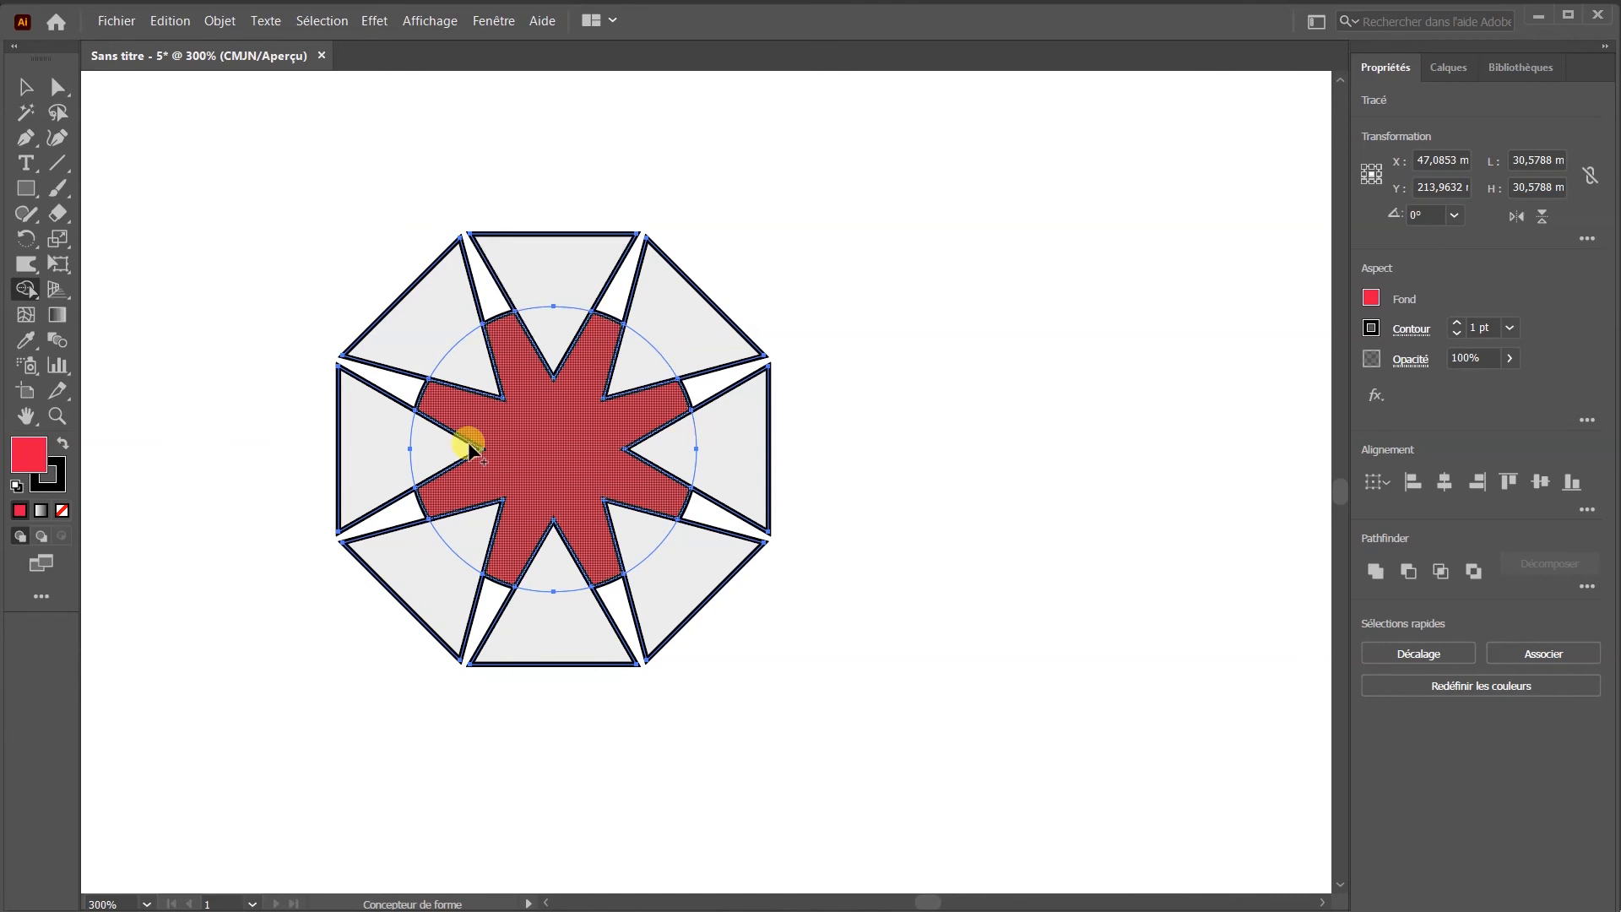
- Place a copy of the red star to the right of the octagon, at about X 79.7 mm, Y 224.1 mm
left_click(25, 87)
left_click(225, 231)
left_click(529, 456)
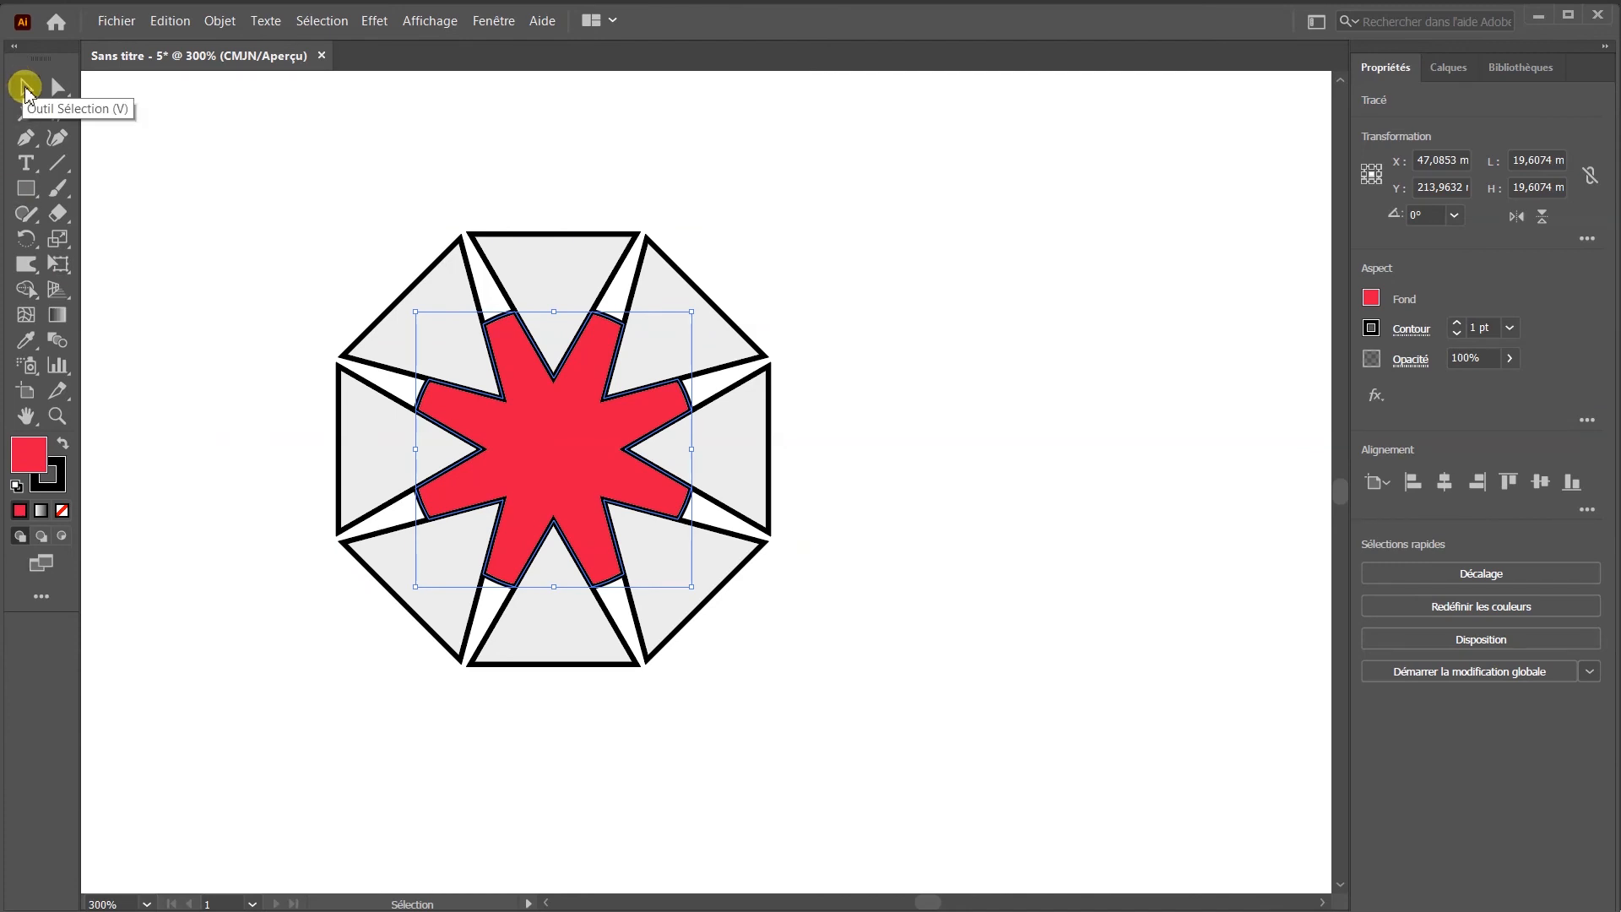
left_click(564, 448)
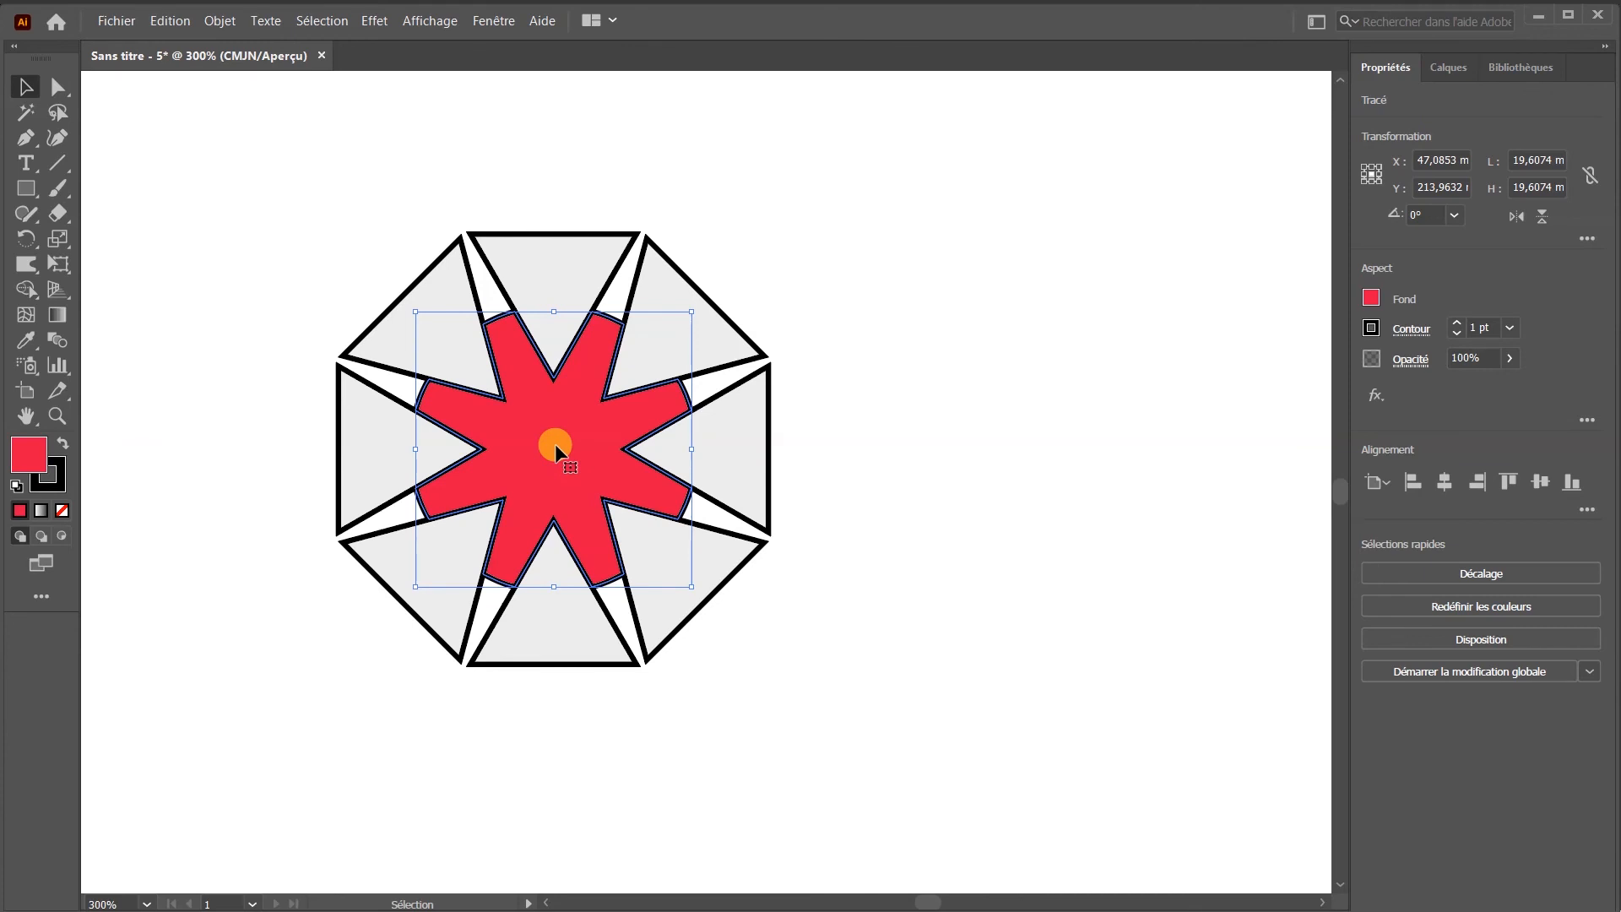
left_click_drag(557, 450, 1047, 484)
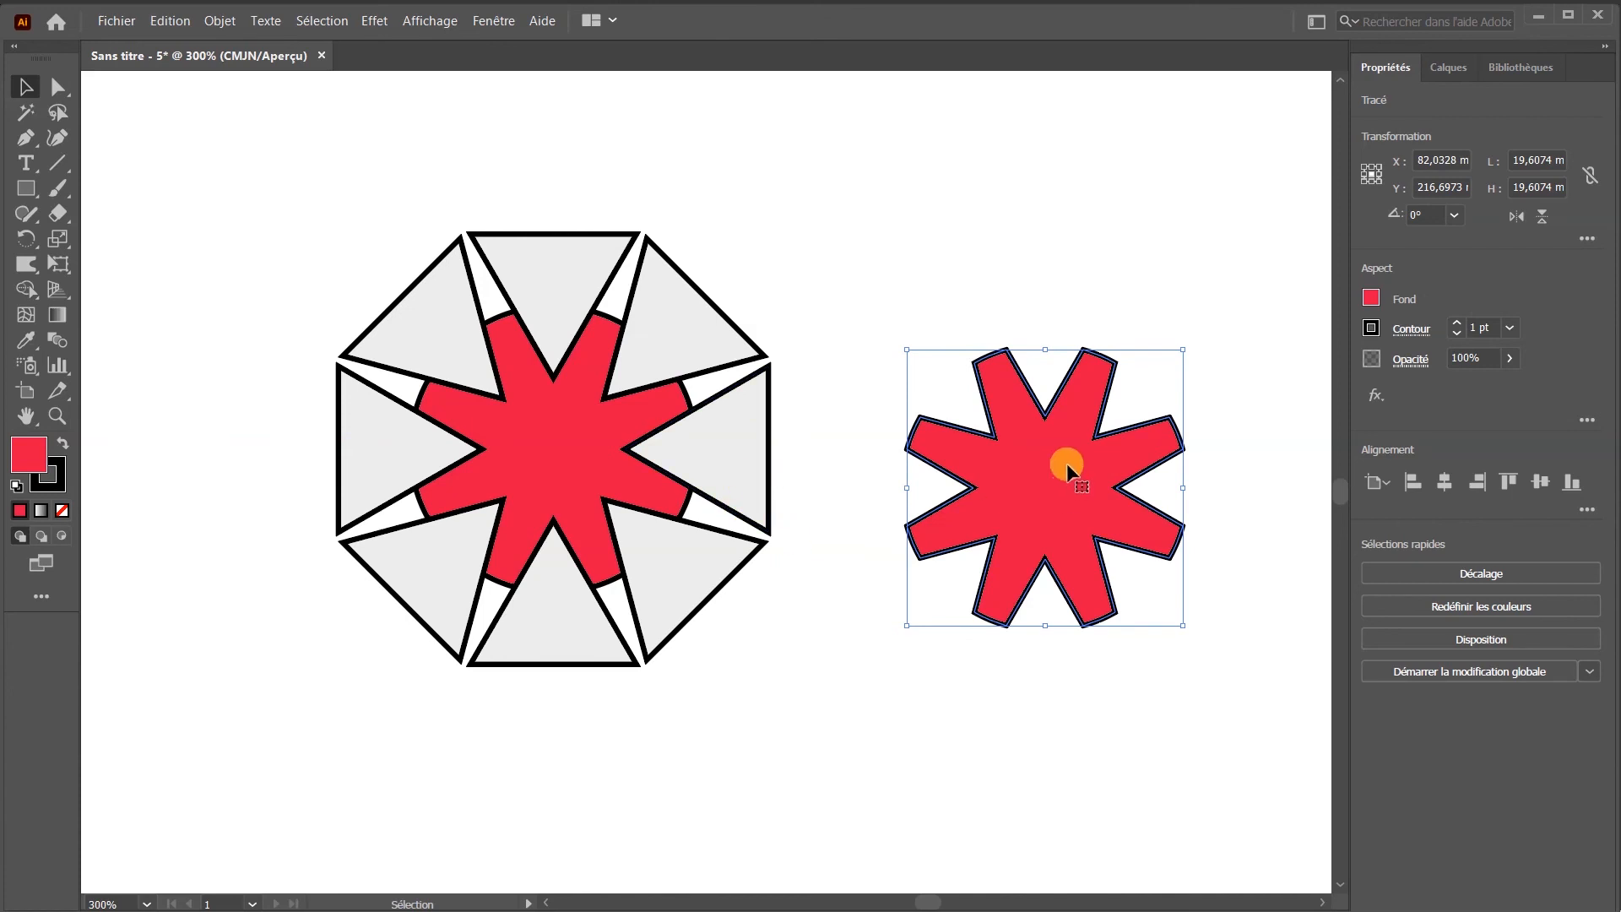
left_click_drag(1056, 469, 1022, 573)
left_click(1063, 373)
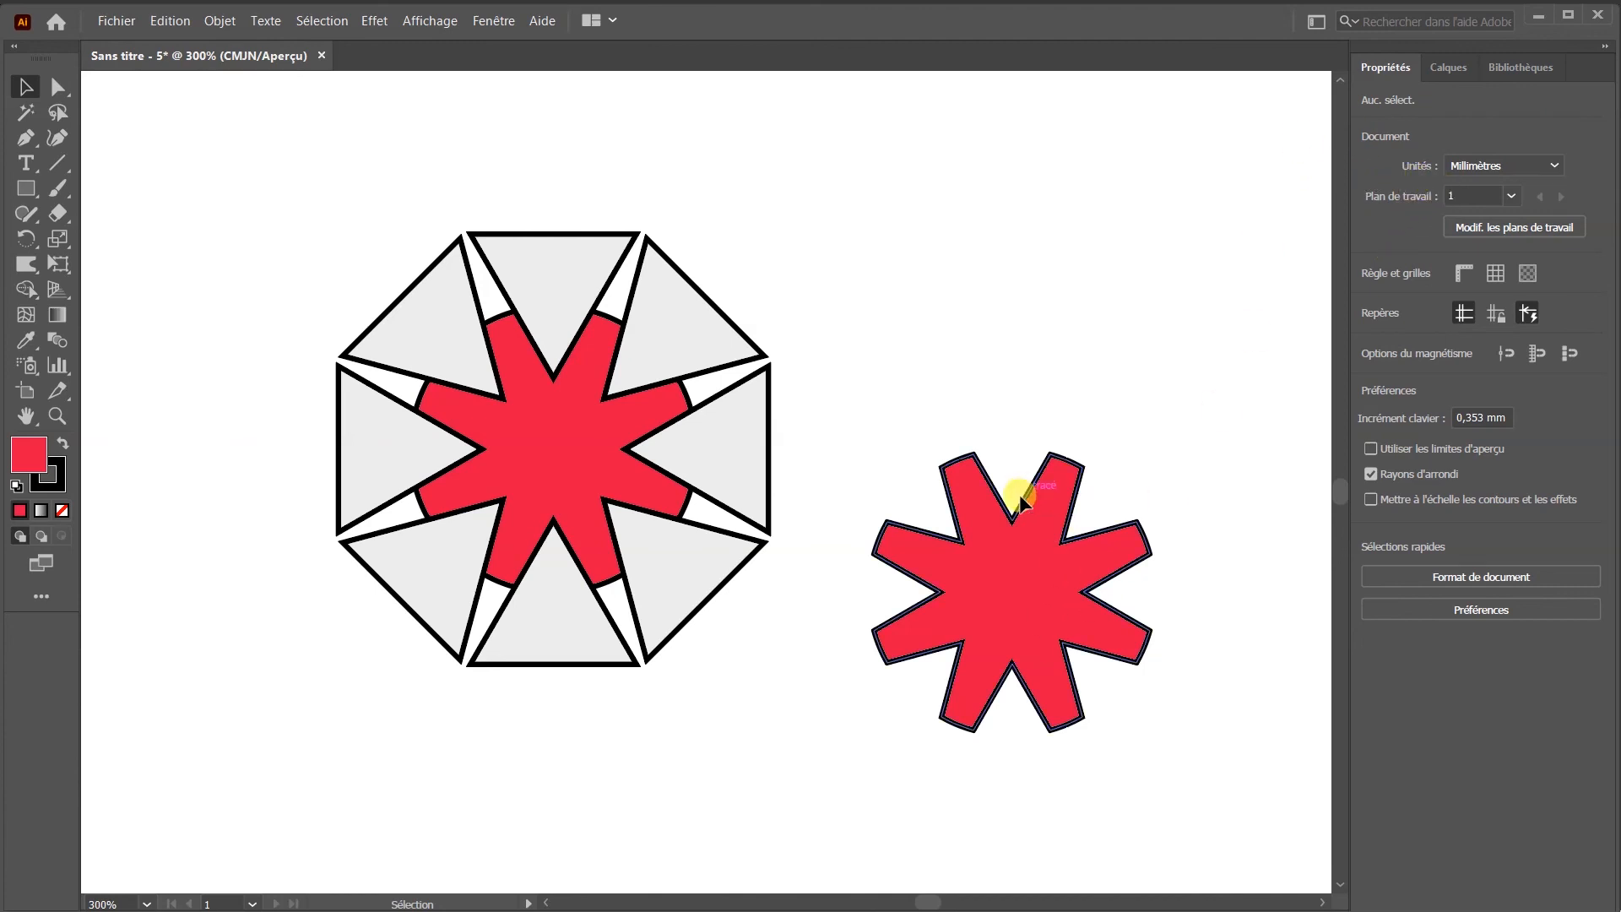
- Examine the additional transformation options of the copied red star
left_click(1026, 549)
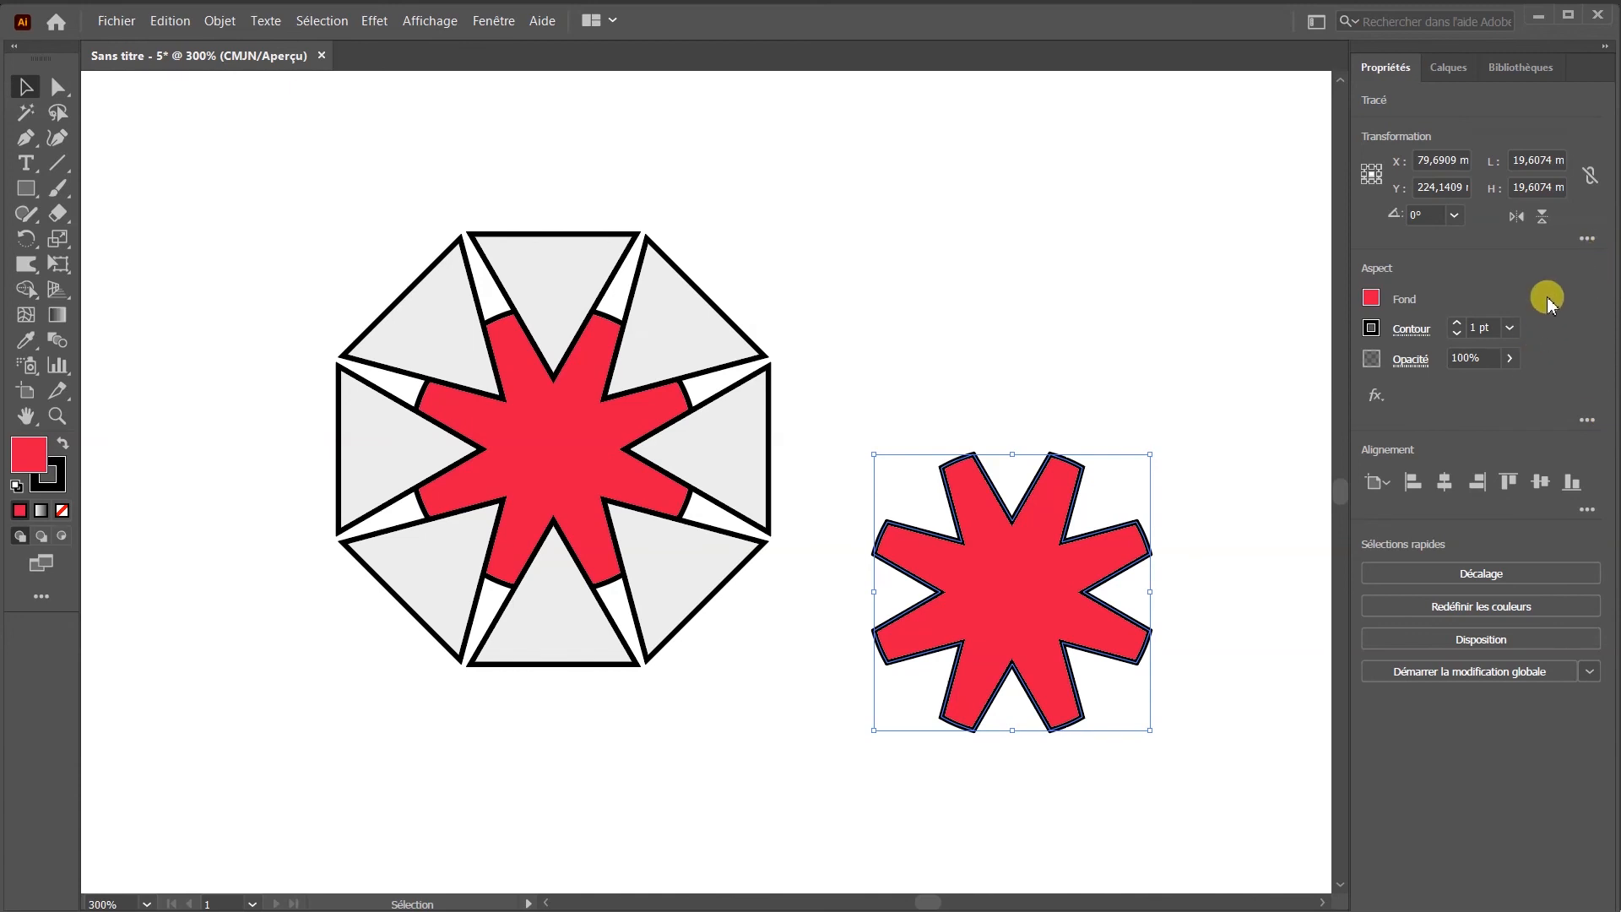
left_click(1587, 239)
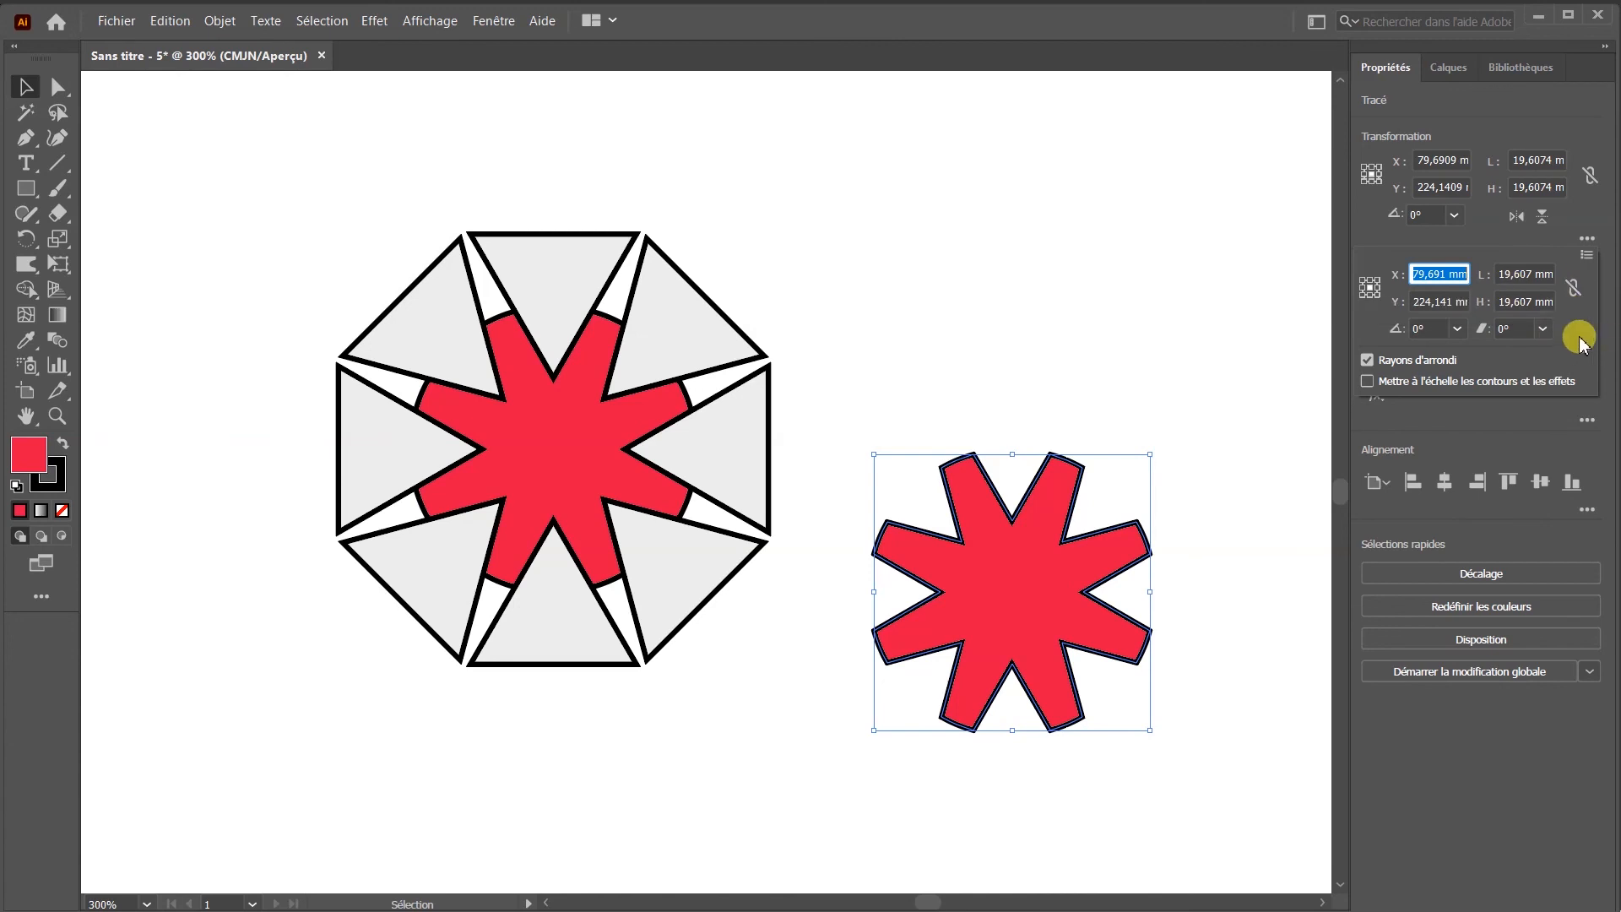
key("Return")
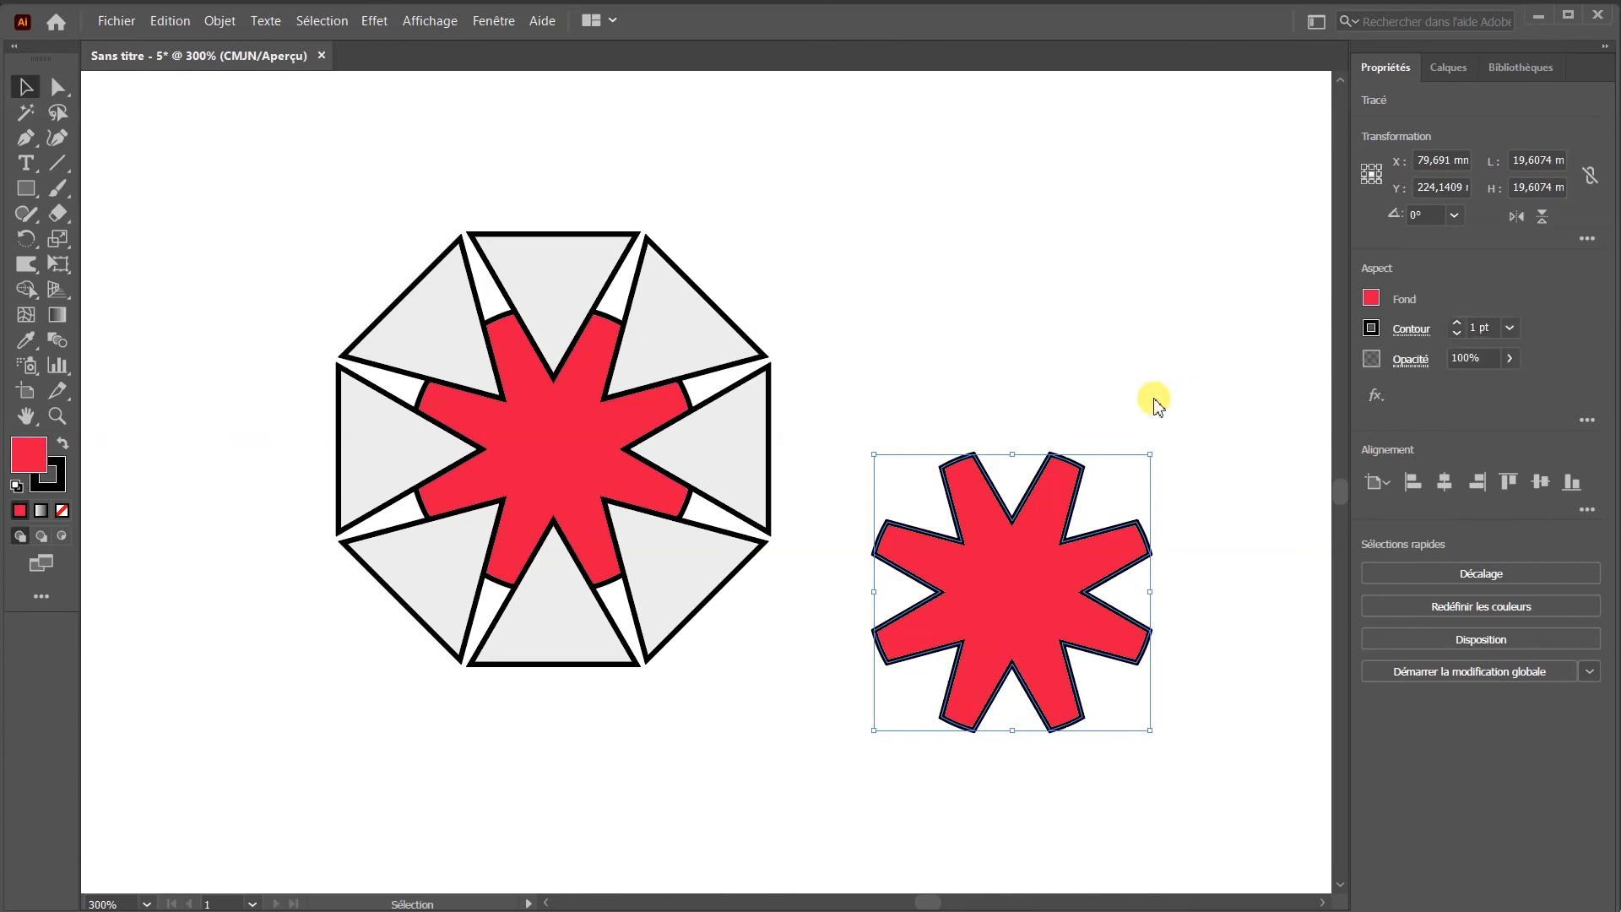
- Round all corners of the copied red star slightly at once with the Direct Selection tool, reducing its width to about 19.4 mm
left_click(1146, 382)
left_click(1030, 580)
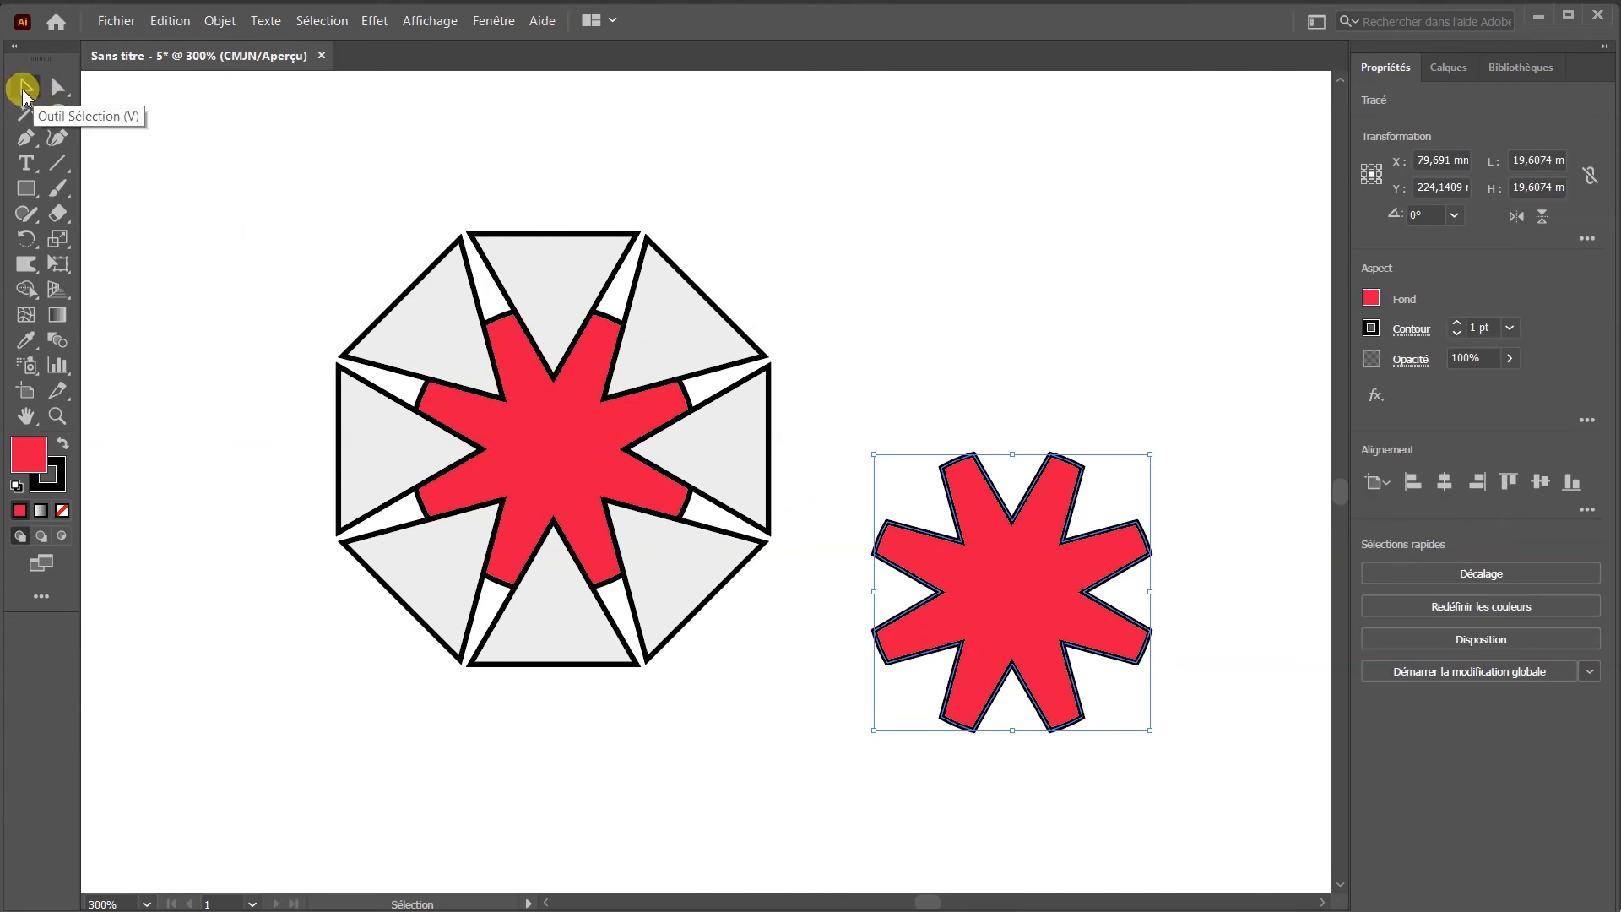
left_click(996, 517)
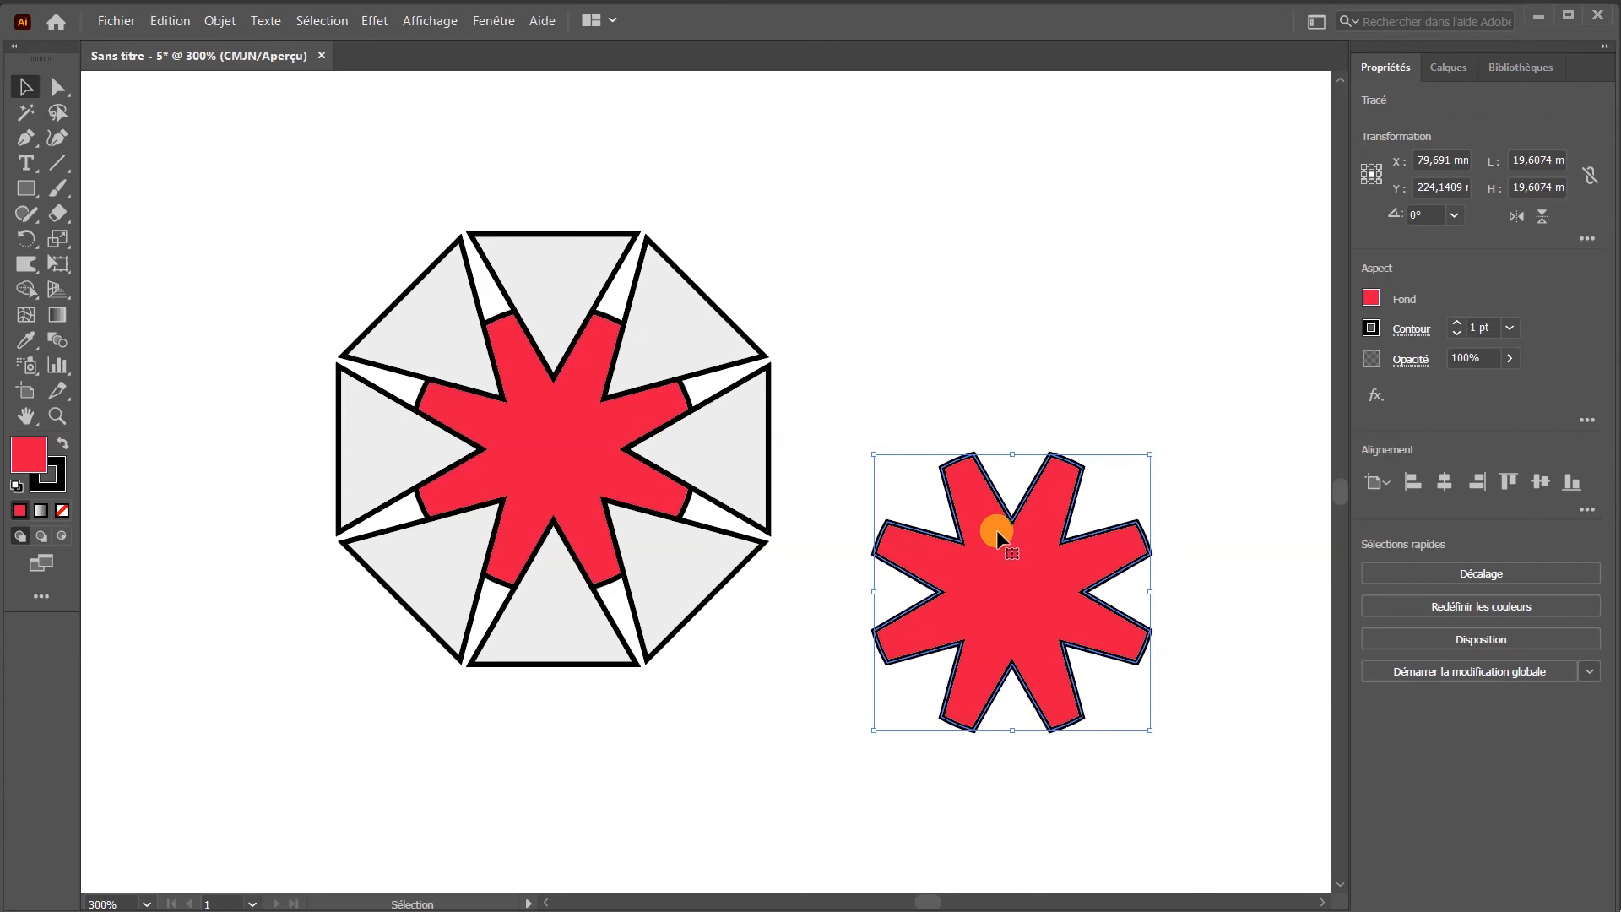
left_click(57, 86)
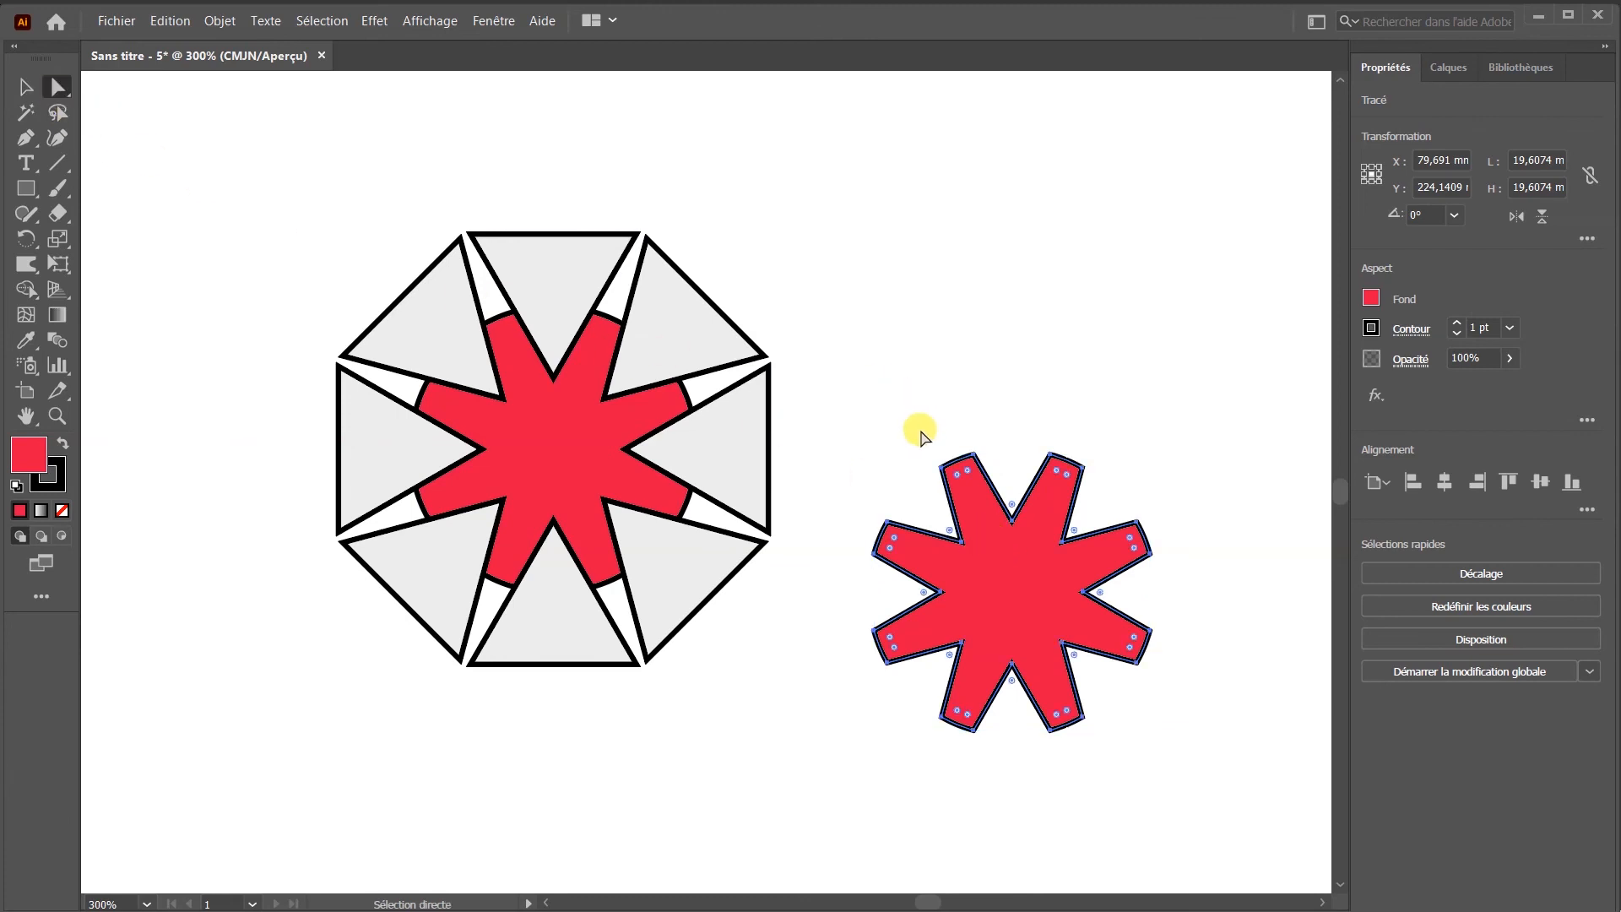
left_click(964, 493)
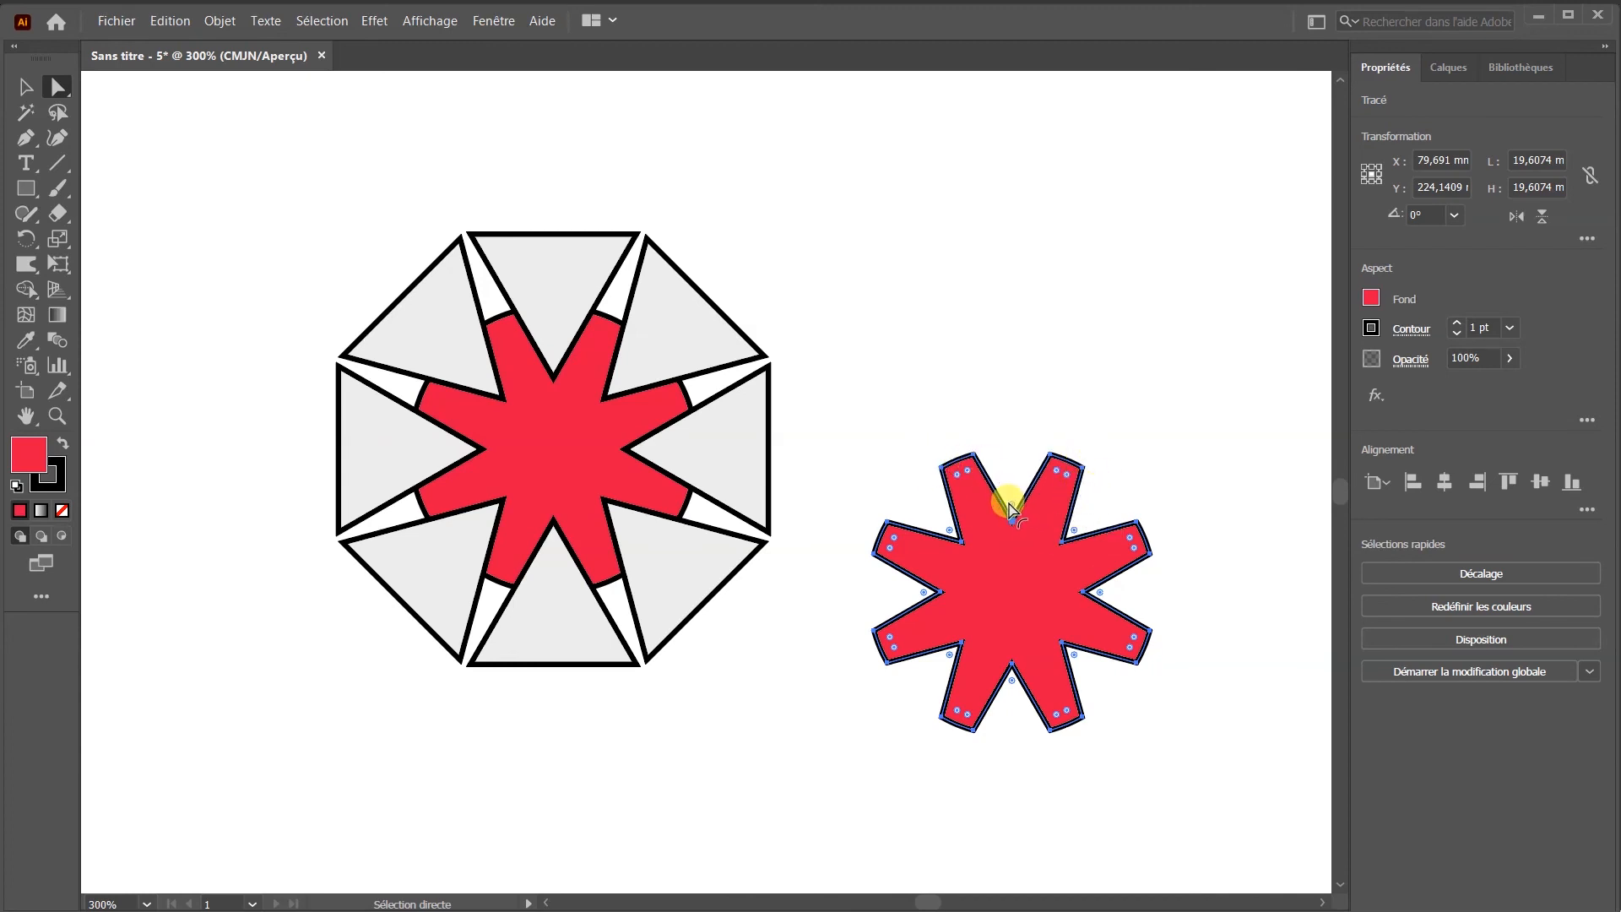
mouse_move(1013, 509)
left_mouse_down()
mouse_move(1003, 500)
mouse_move(1015, 508)
left_mouse_up()
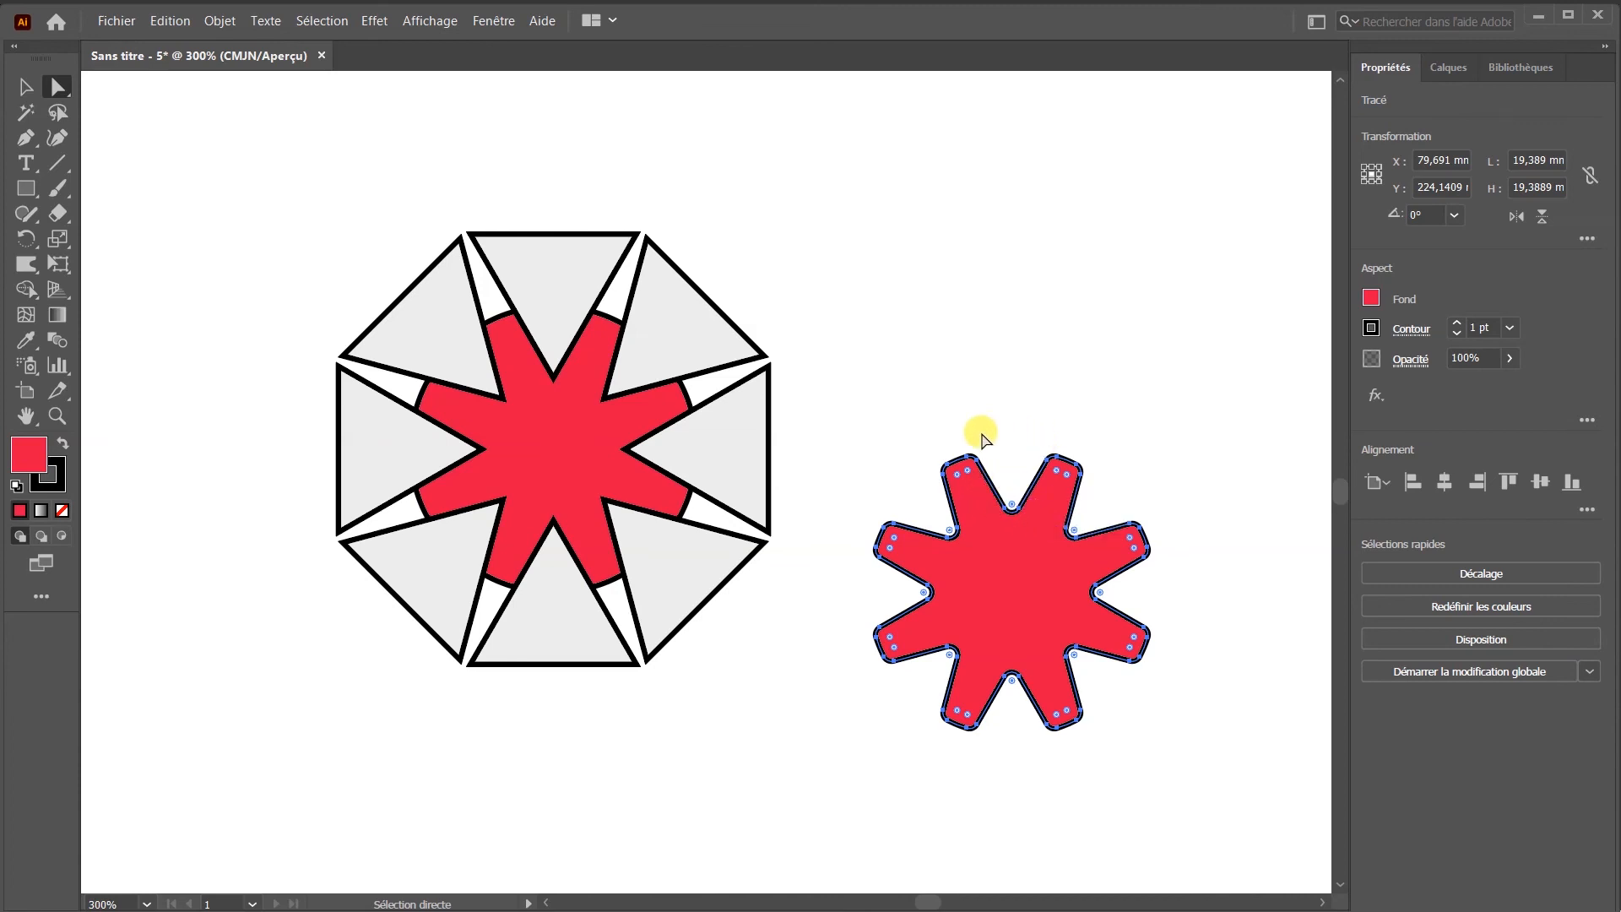
left_click(25, 87)
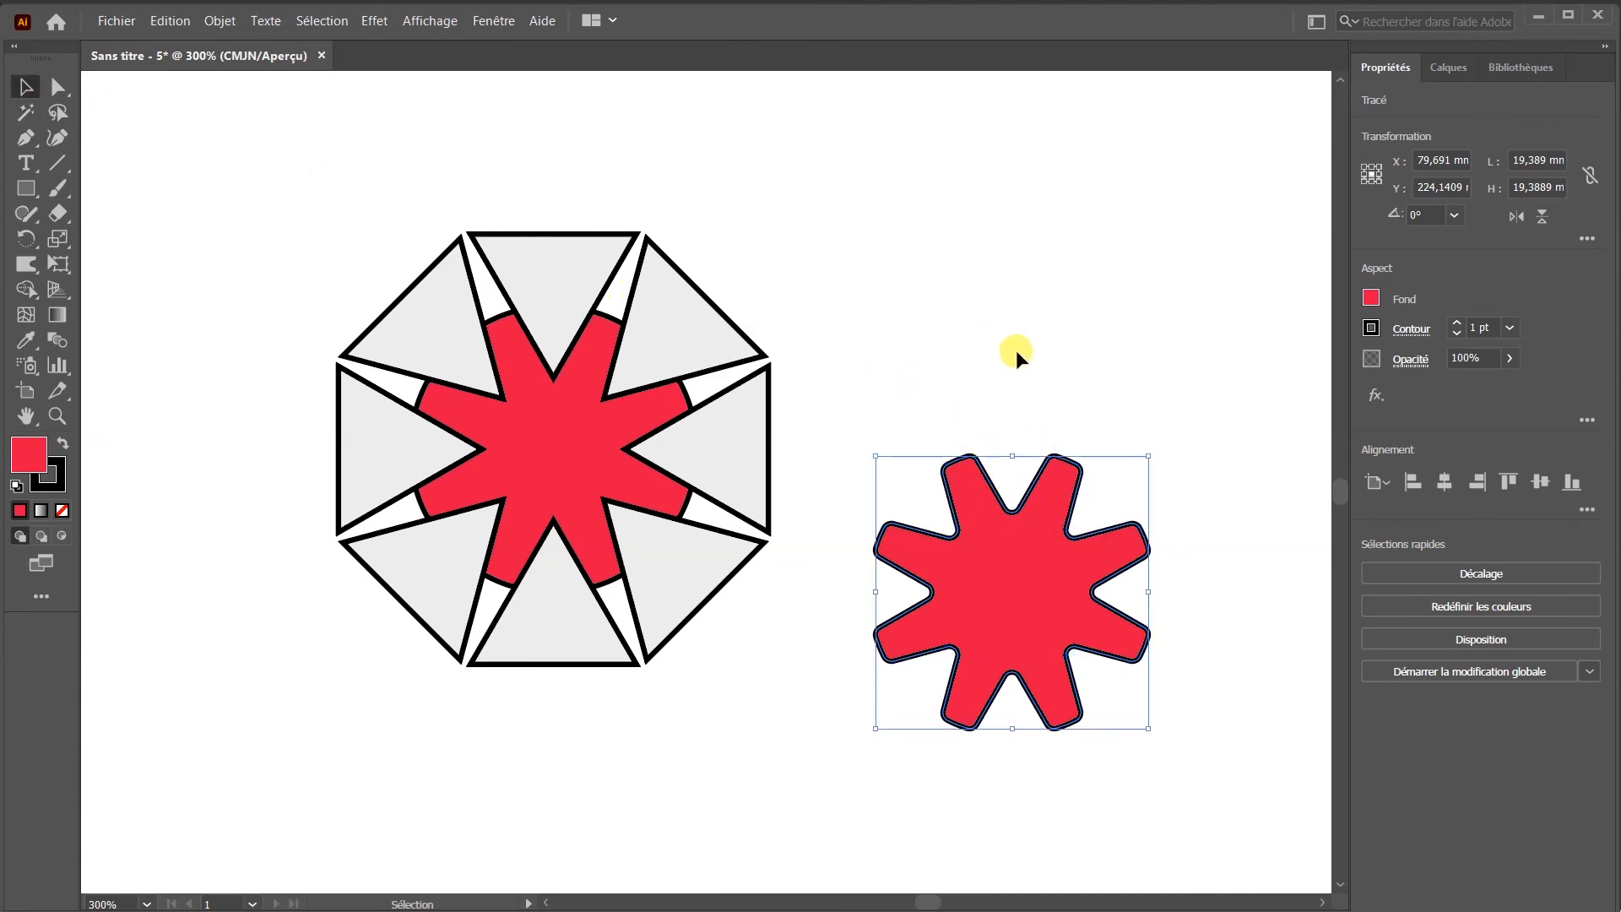
left_click(1019, 351)
- Move the rounded red star up beside the octagon, to about X 75.8 mm, Y 205.9 mm
left_click_drag(1018, 543, 963, 289)
left_click(989, 679)
scroll(919, 562, "down", 4)
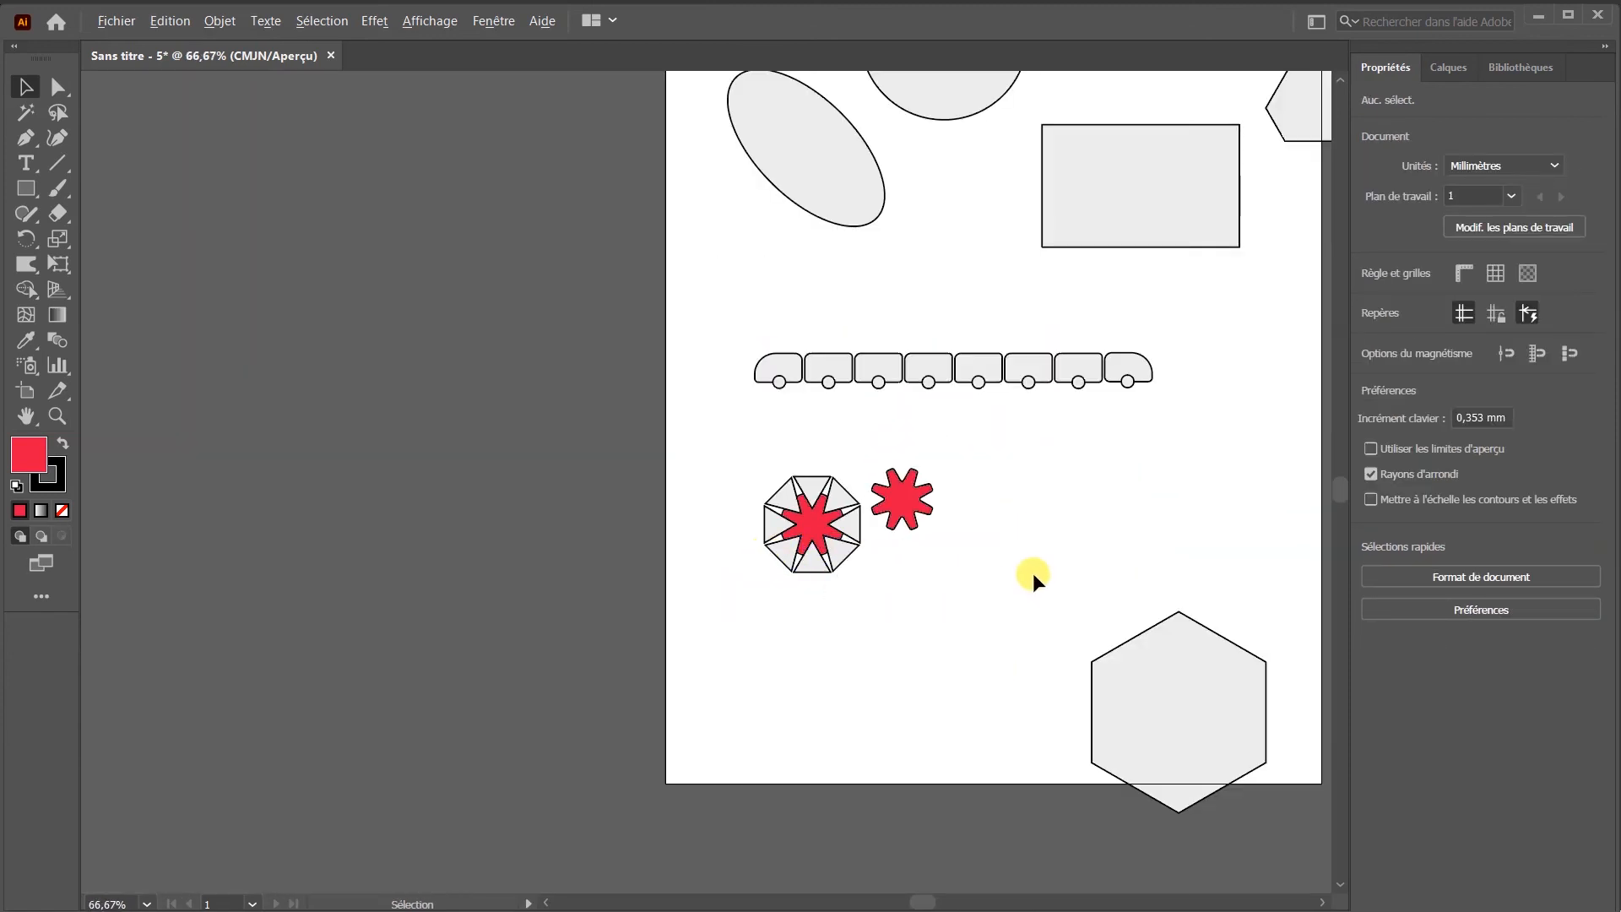
scroll(1031, 572, "up", 1)
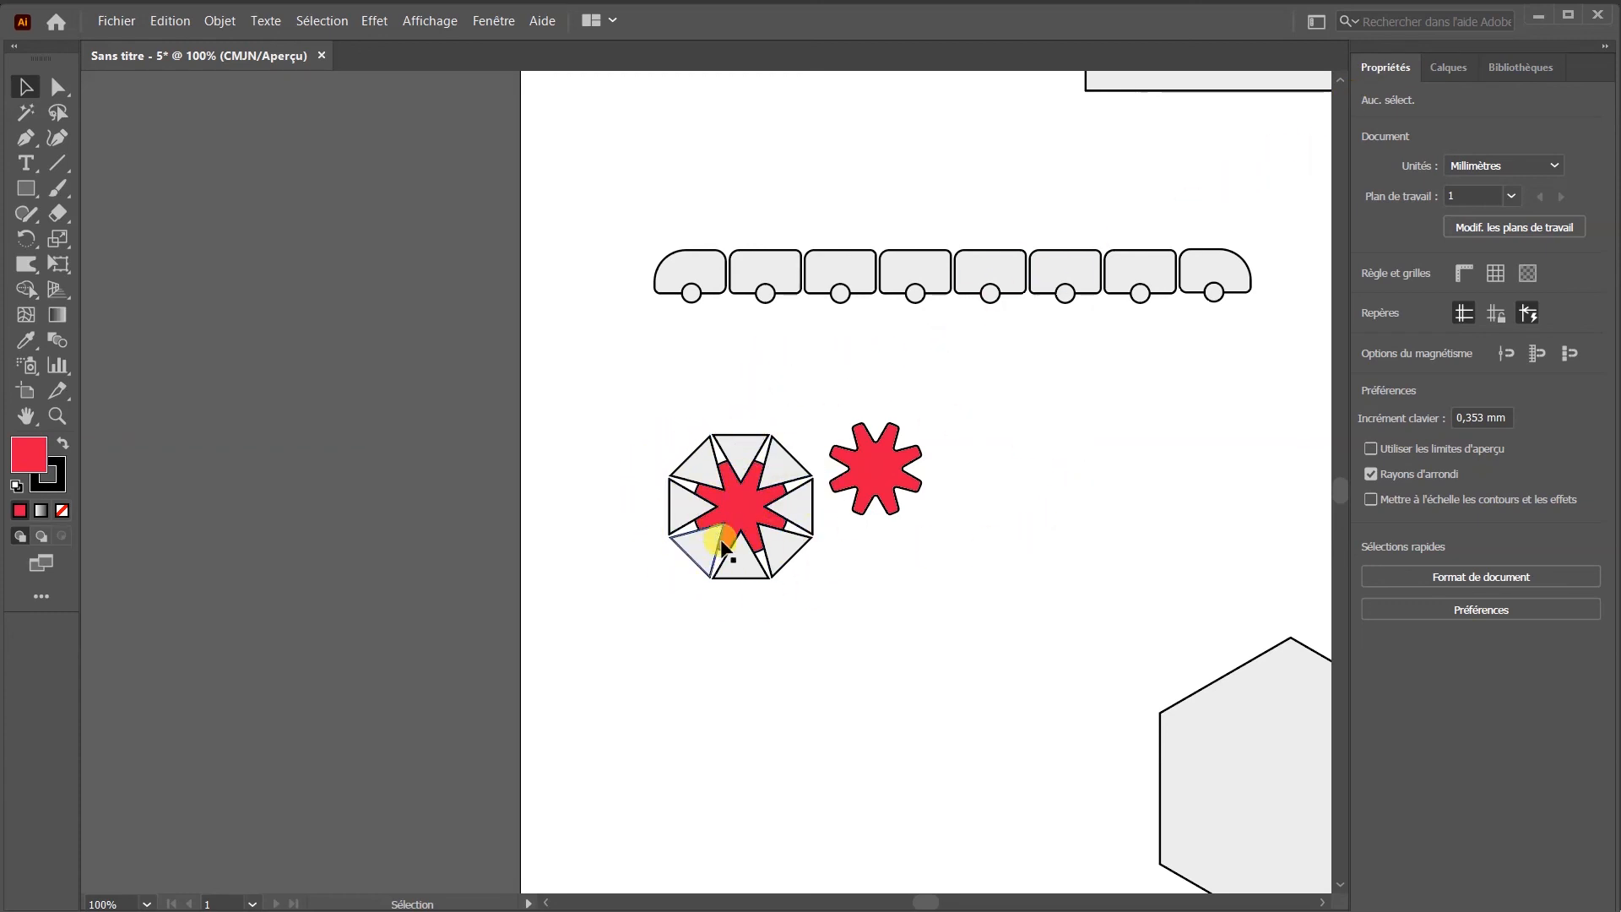
- Compare the original star with the rounded copy and inspect the copy's corner points with the Direct Selection tool
left_click(752, 503)
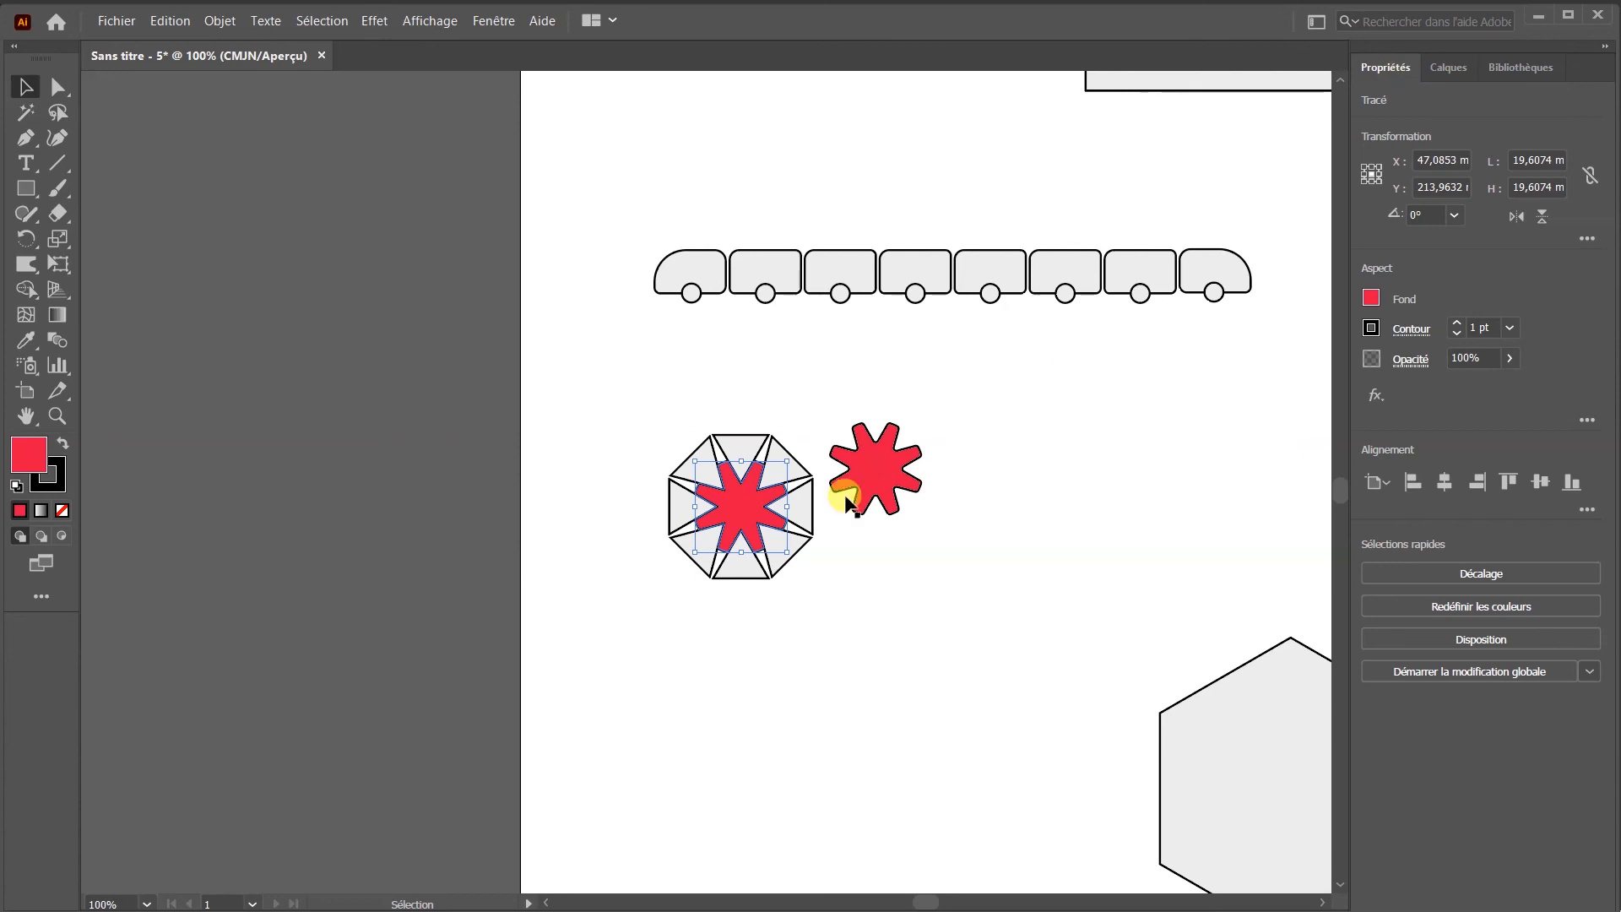
left_click(878, 461)
left_click(989, 432)
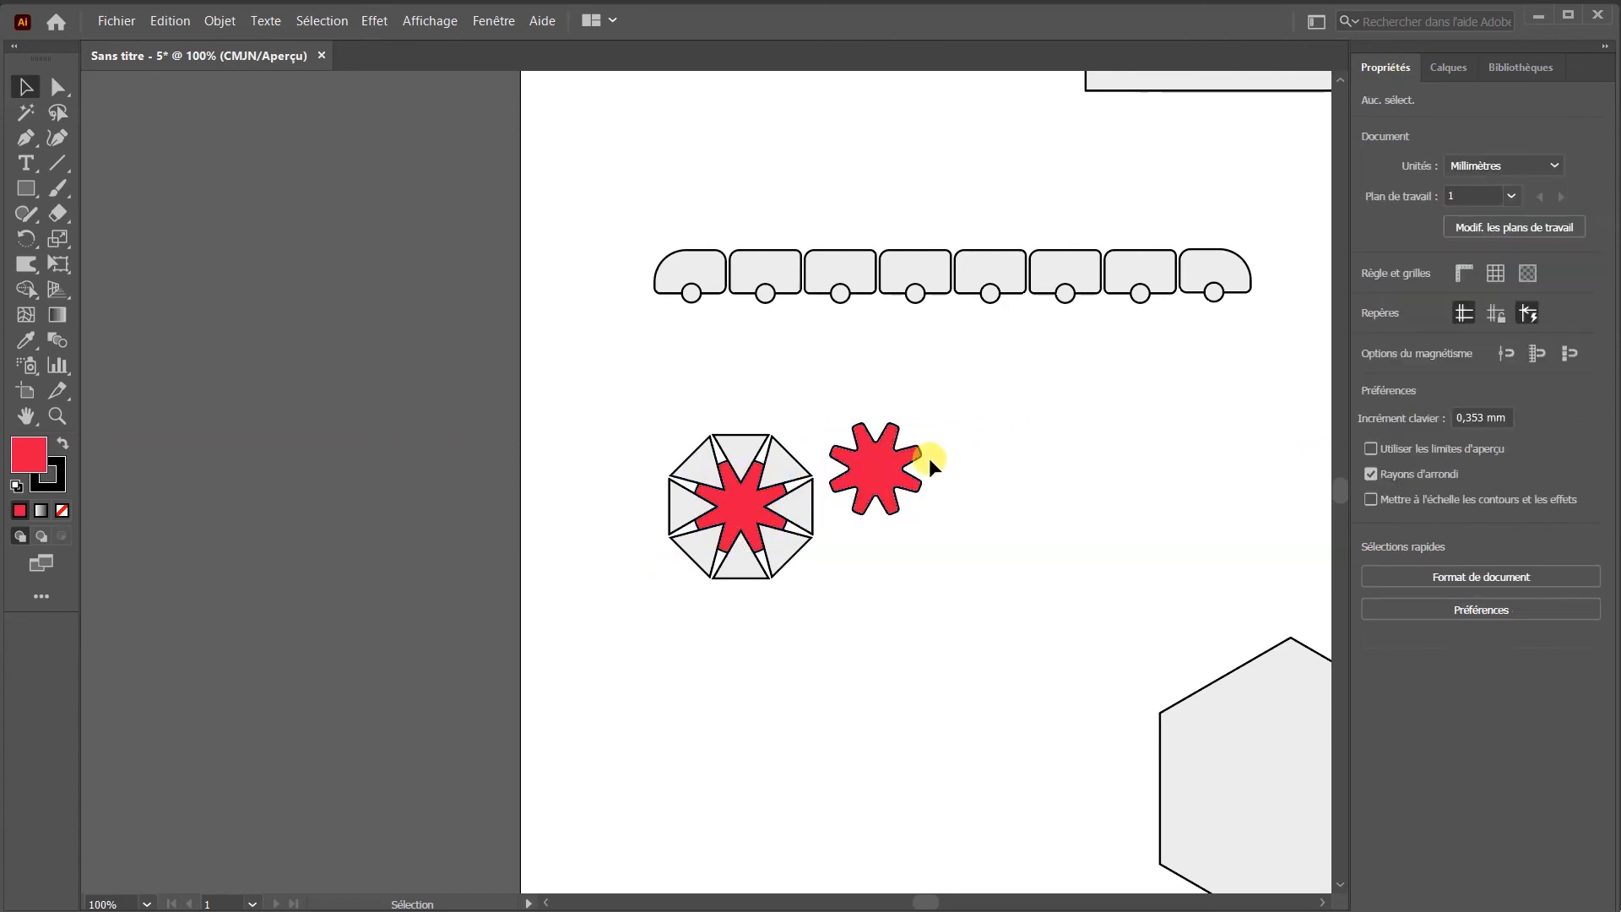
left_click(880, 464)
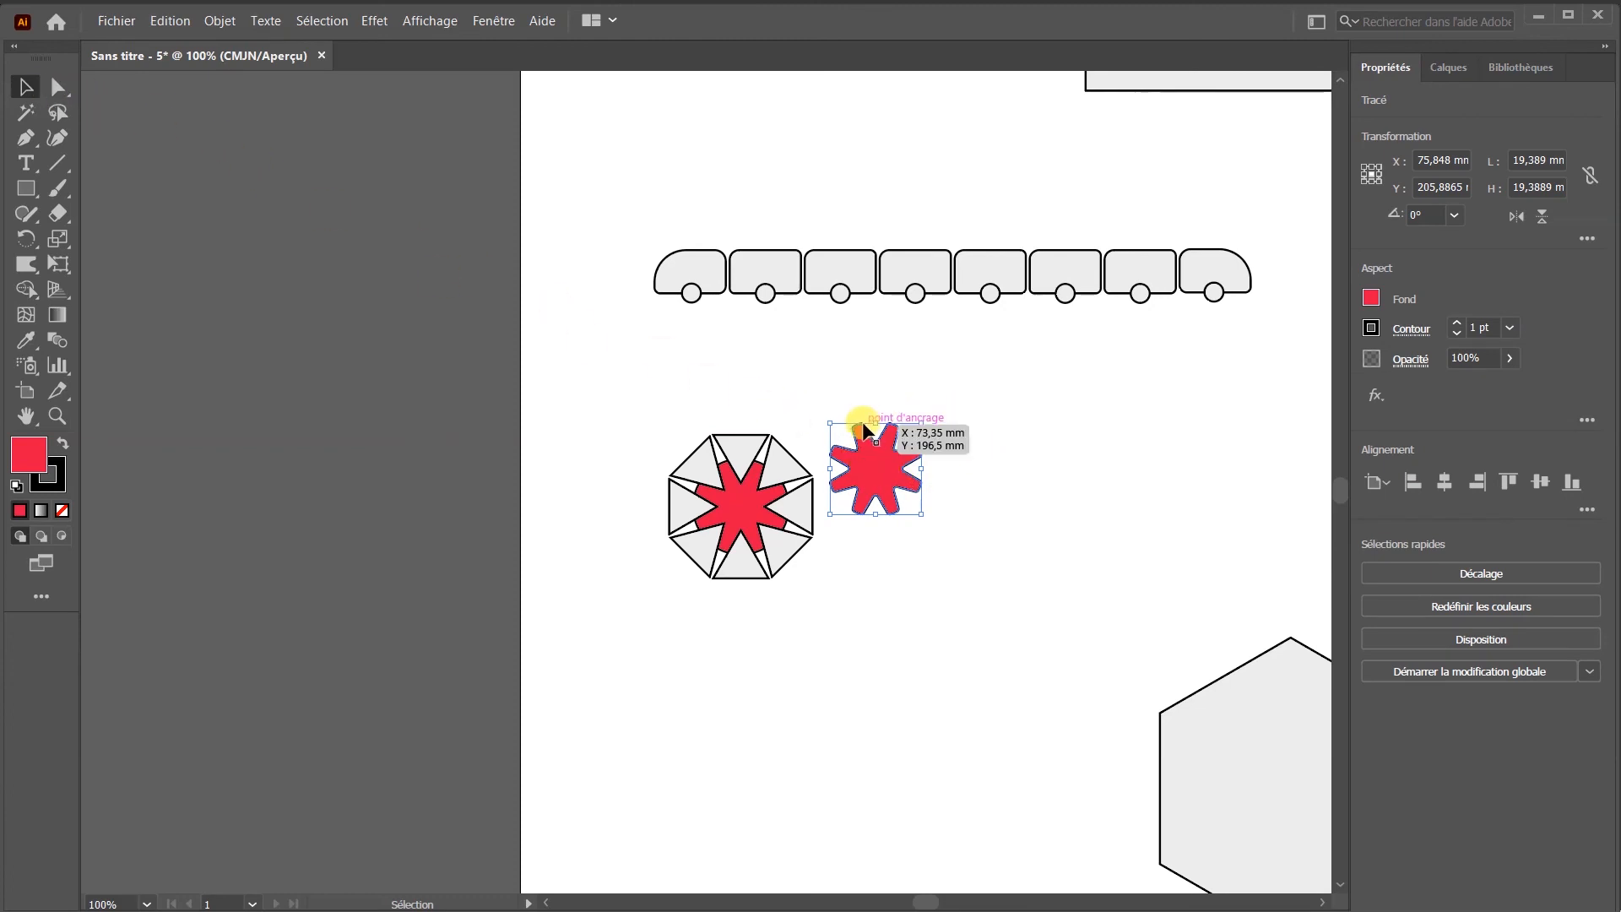
left_click(59, 88)
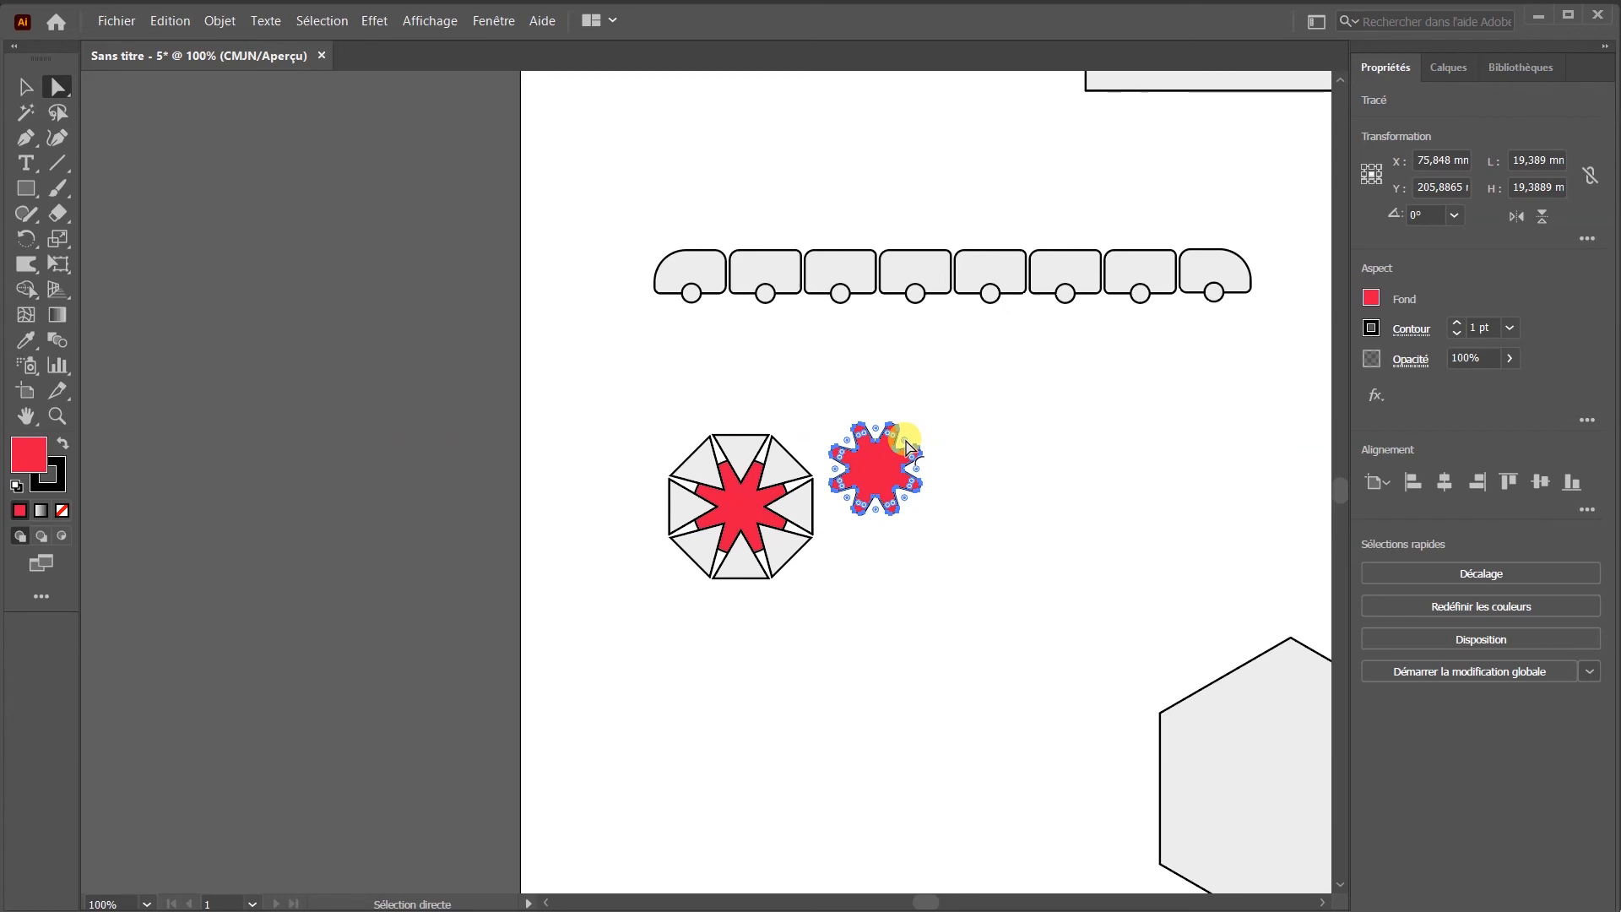
left_click(961, 524)
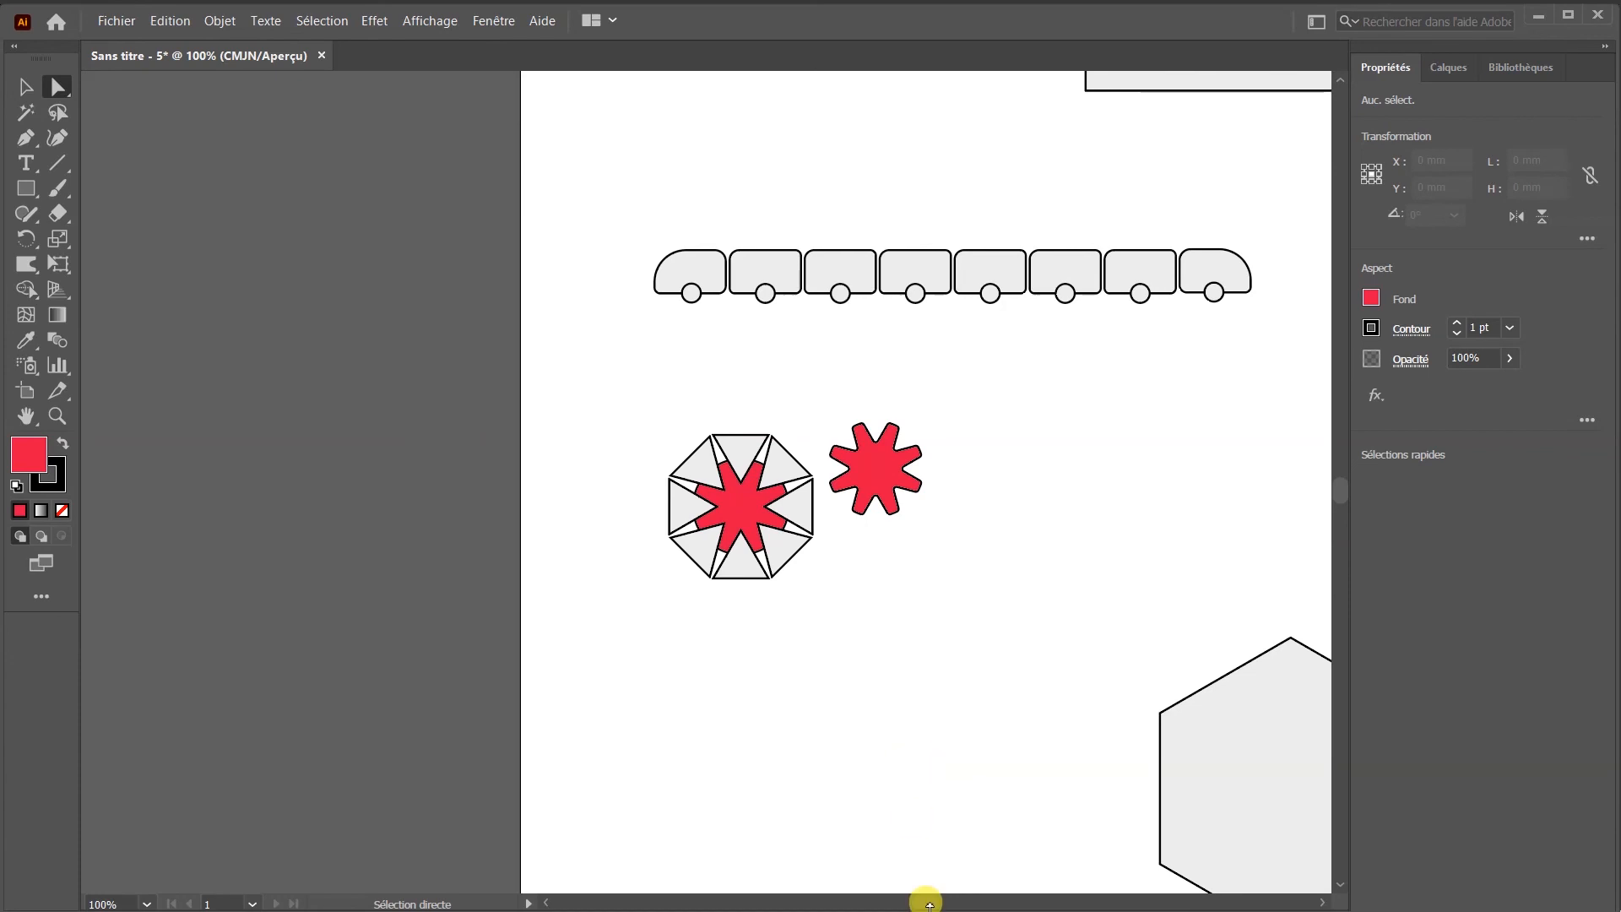